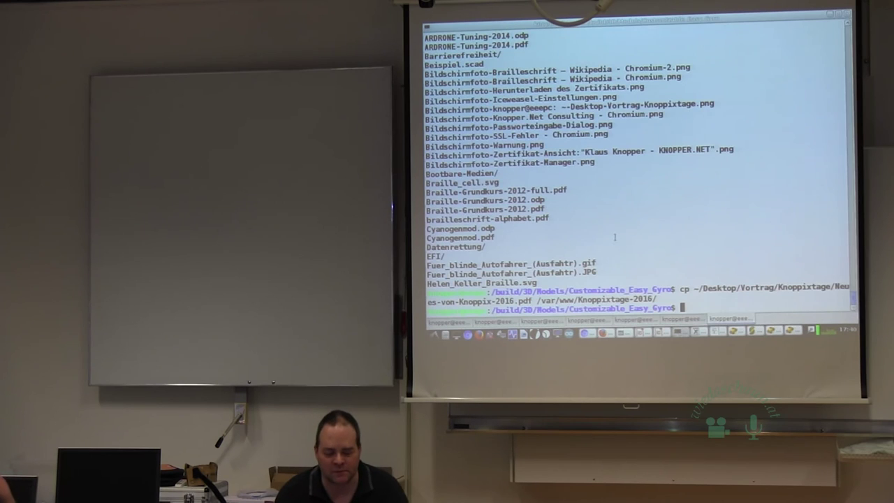
Copy ~/Knoppixtage1.scad into the web directory /var/www/Knoppixtage-2016/.
type("cp ~/Knoppixtage/.")
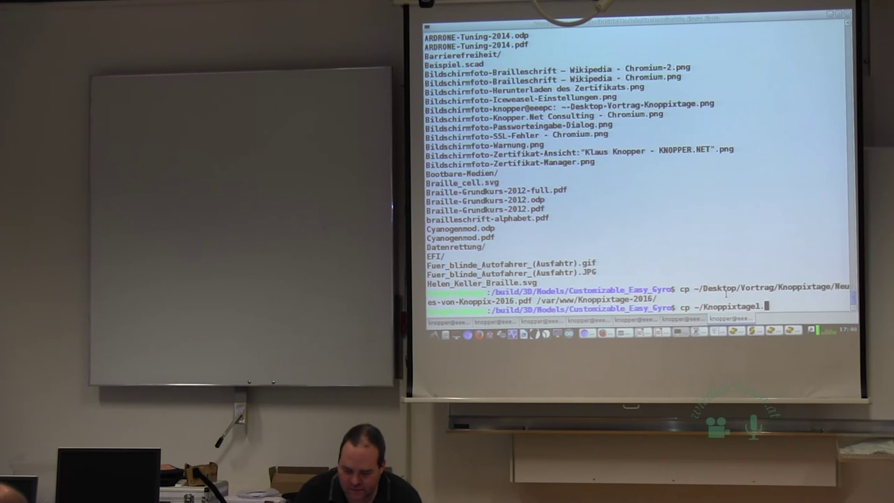
type("s")
key("Tab")
key("Tab")
key("Tab")
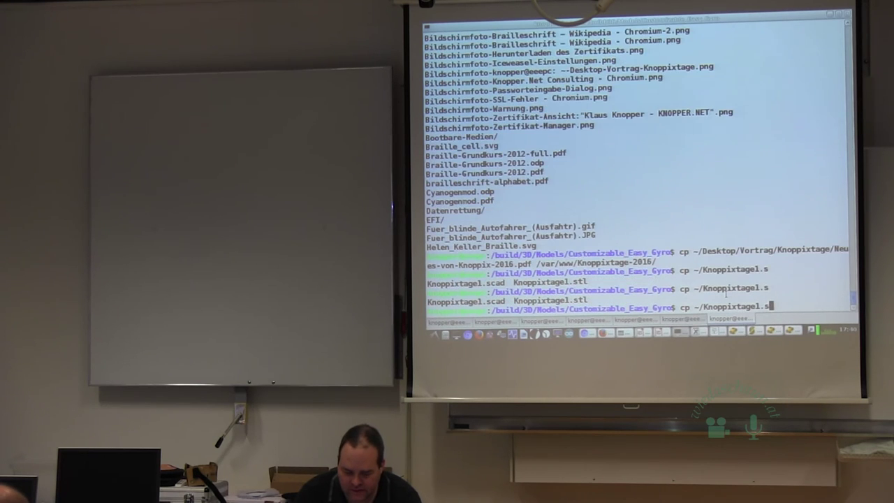
type("cad ")
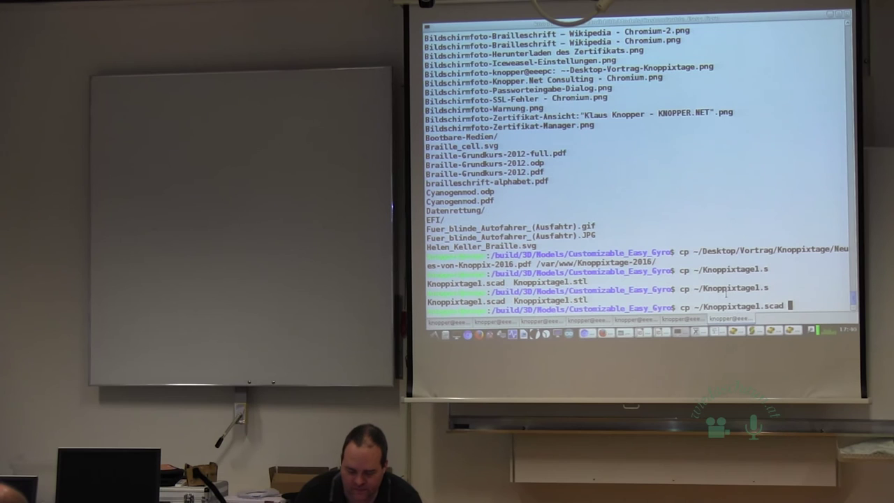
type("/var/www")
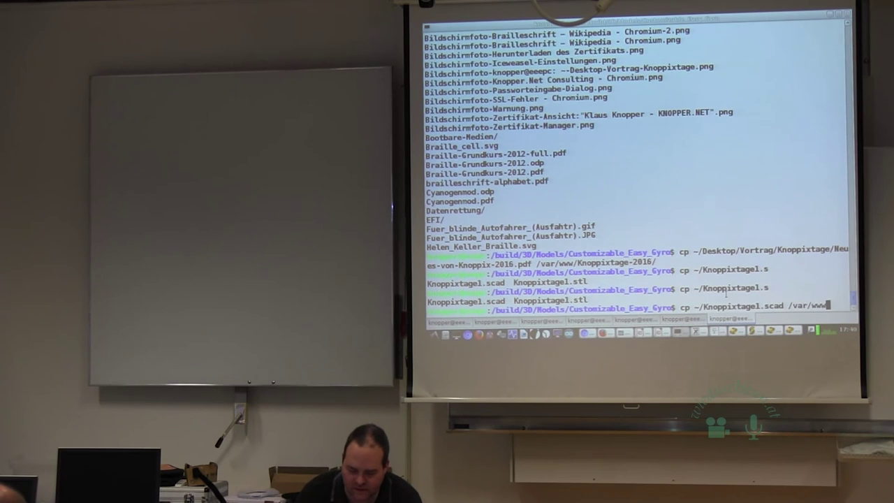
type("/Knoppix")
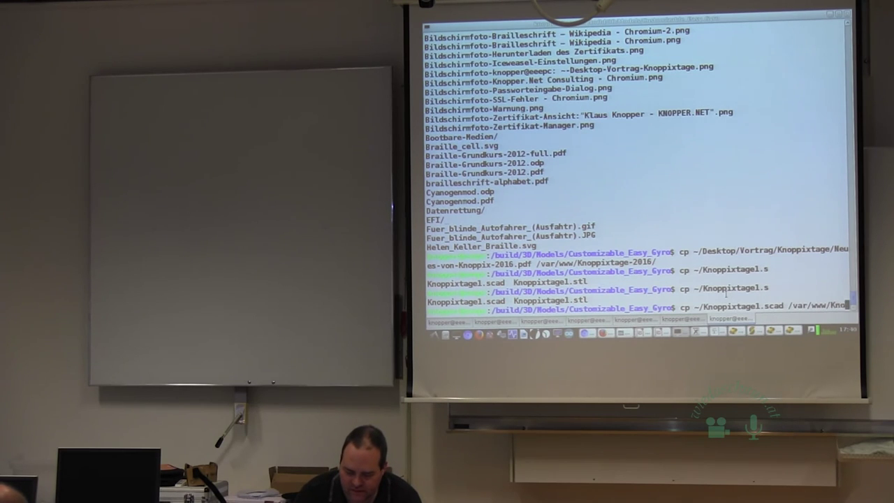
key("Tab")
key("Tab")
key("Tab")
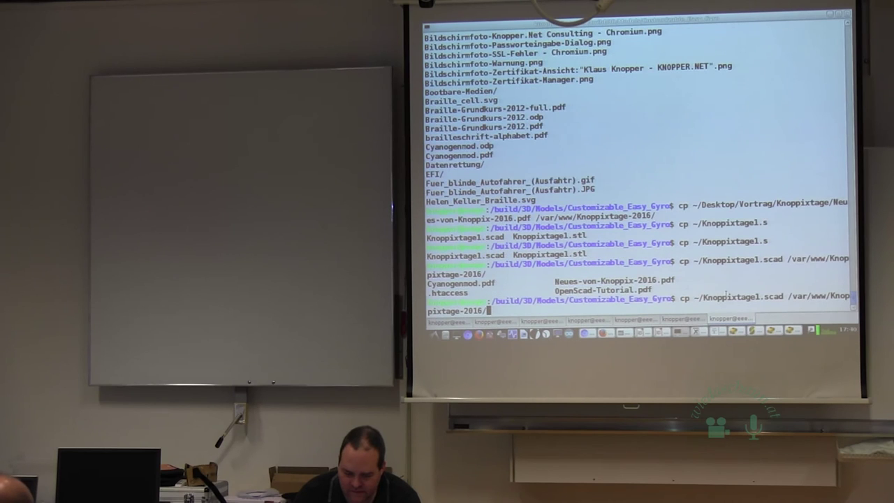
key("Return")
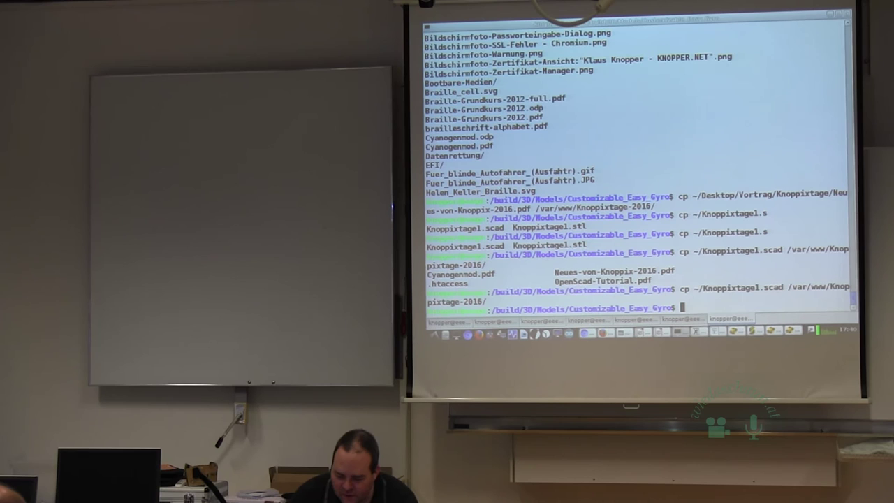
Switch to the slicer and examine the sliced gyro rings with their lettering in the layer preview.
key("alt+Tab")
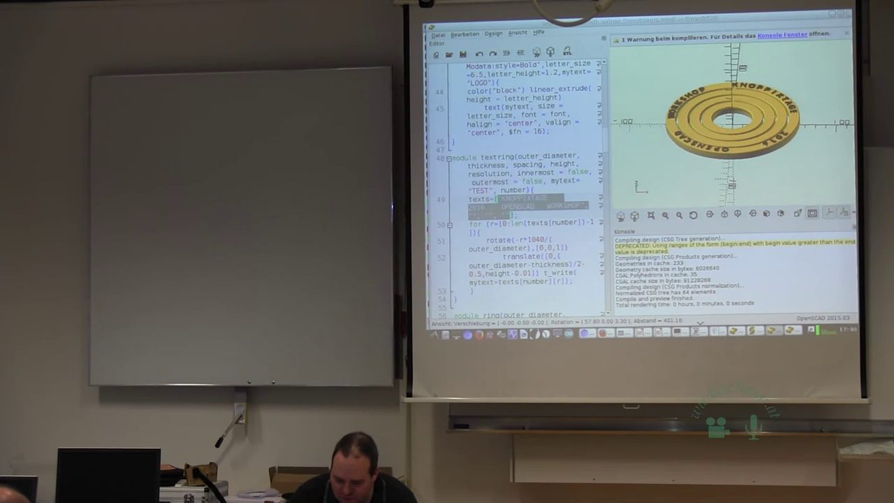
key("alt+Tab")
scroll(553, 206, "up", 5)
scroll(554, 207, "up", 3)
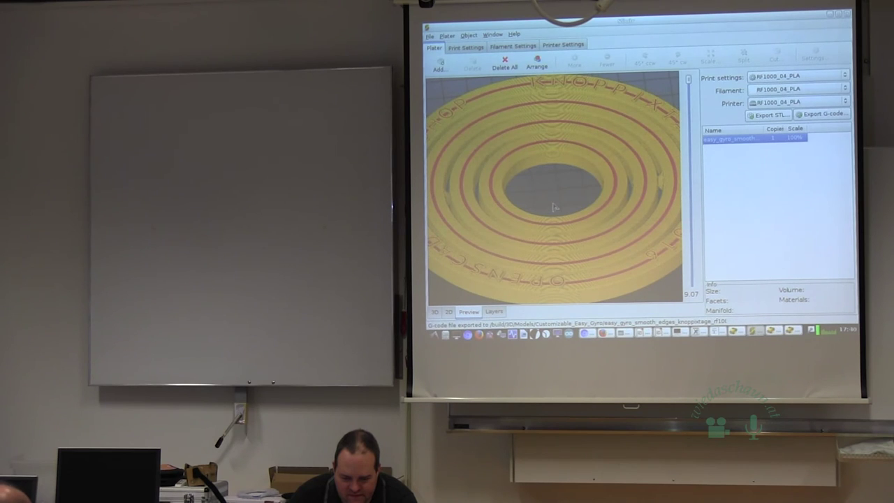
scroll(554, 207, "down", 2)
scroll(554, 206, "down", 1)
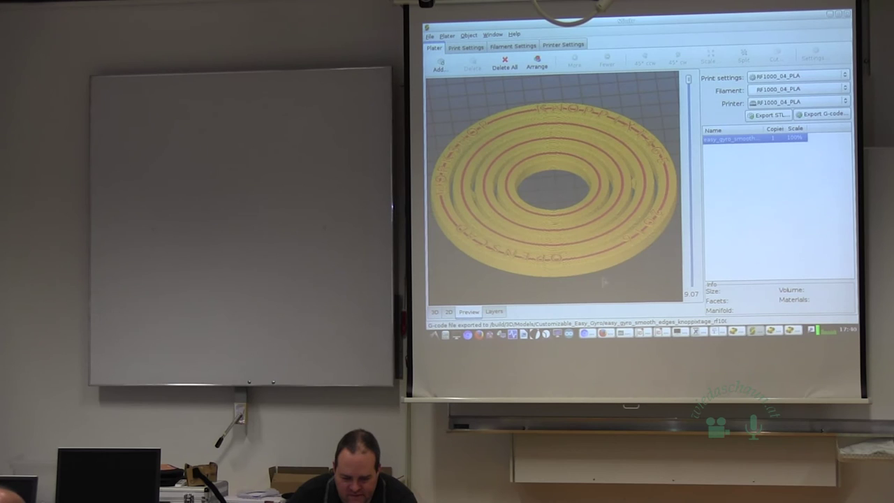
mouse_move(647, 283)
left_mouse_down()
mouse_move(636, 235)
mouse_move(639, 286)
left_mouse_up()
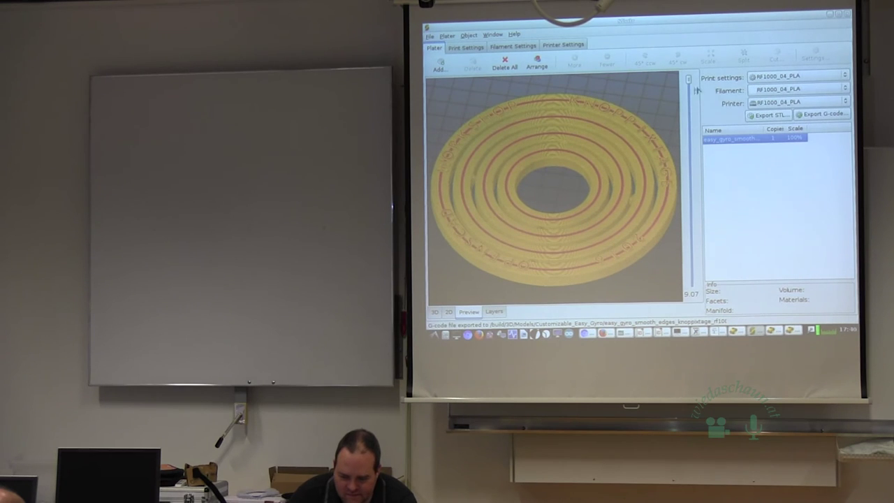
mouse_move(688, 81)
left_mouse_down()
mouse_move(690, 277)
mouse_move(680, 294)
mouse_move(690, 223)
mouse_move(678, 32)
mouse_move(678, 296)
mouse_move(687, 78)
left_mouse_up()
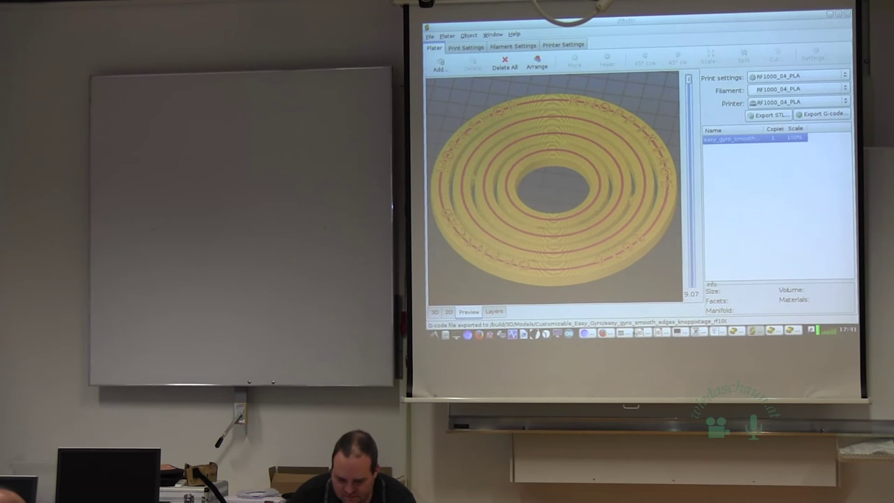
Switch to OctoPrint in the browser and show the printer's control view with the webcam image.
key("alt+Tab")
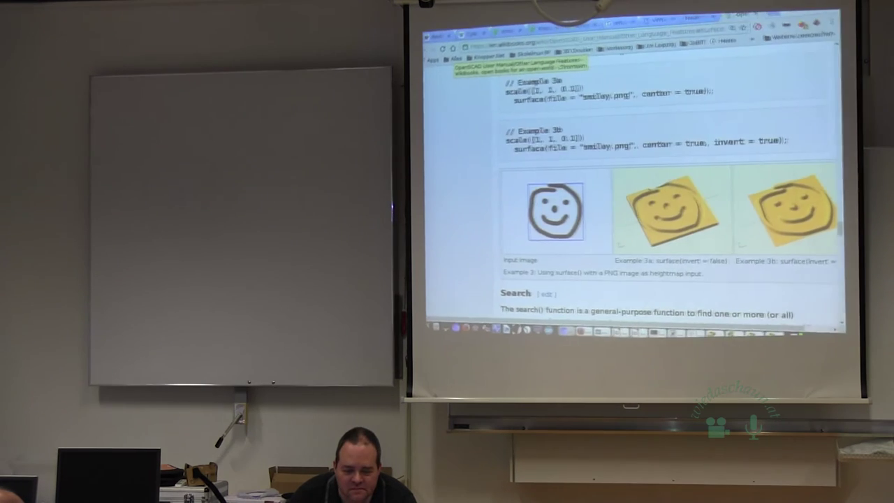
left_click(522, 28)
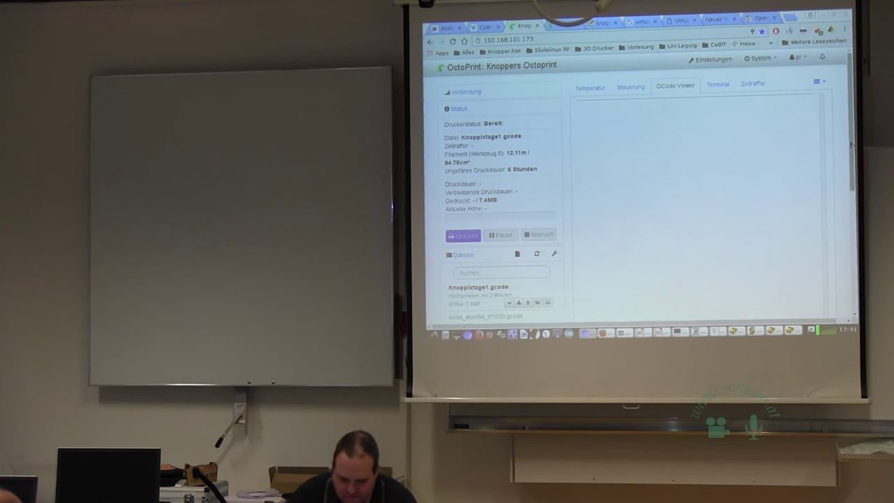
scroll(777, 216, "down", 3)
scroll(642, 188, "down", 1)
scroll(642, 188, "up", 4)
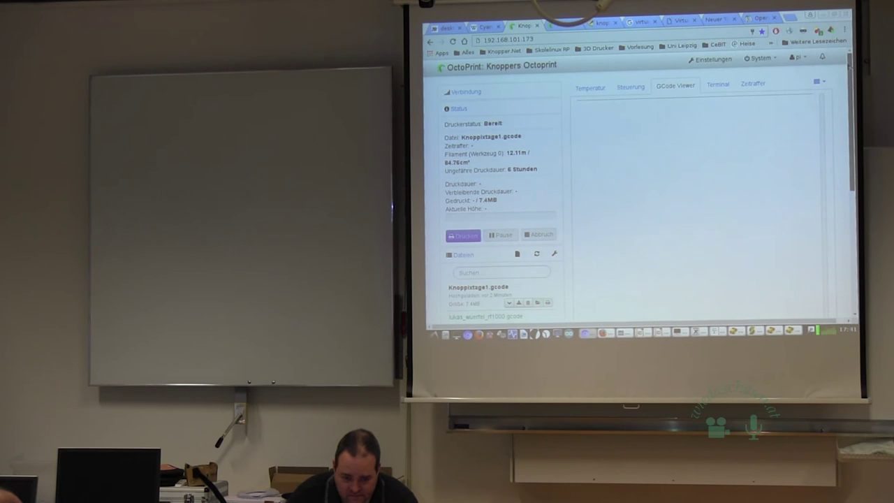
left_click(632, 87)
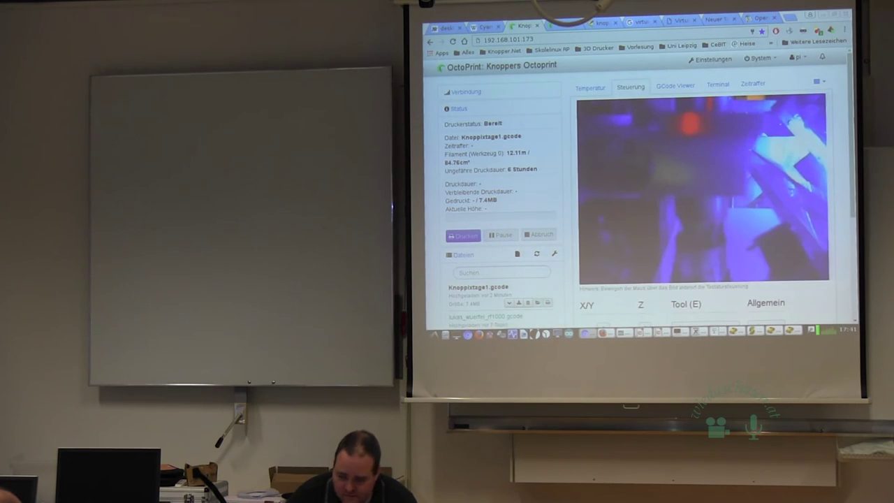
Upload the recently used easy_gyro_smooth_edges_knoppixtage_rf1000_pla.gcode to OctoPrint and load it as the print file.
scroll(851, 122, "down", 3)
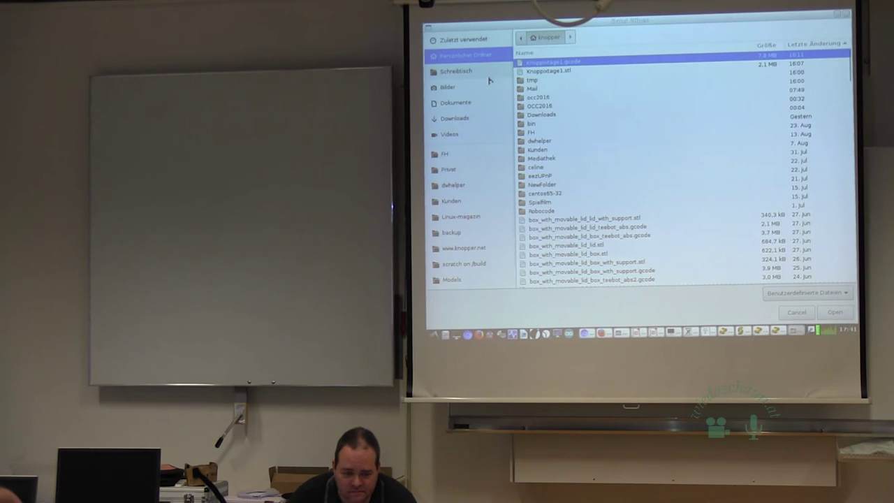
left_click(475, 39)
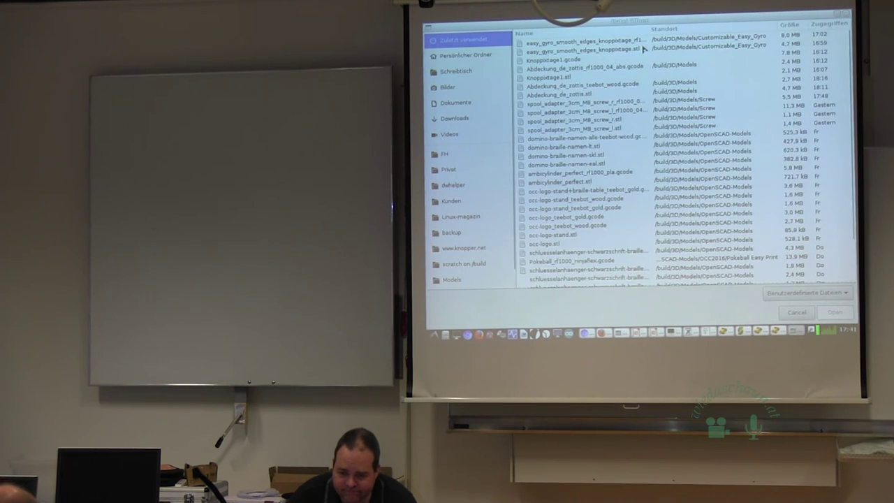
left_click(641, 42)
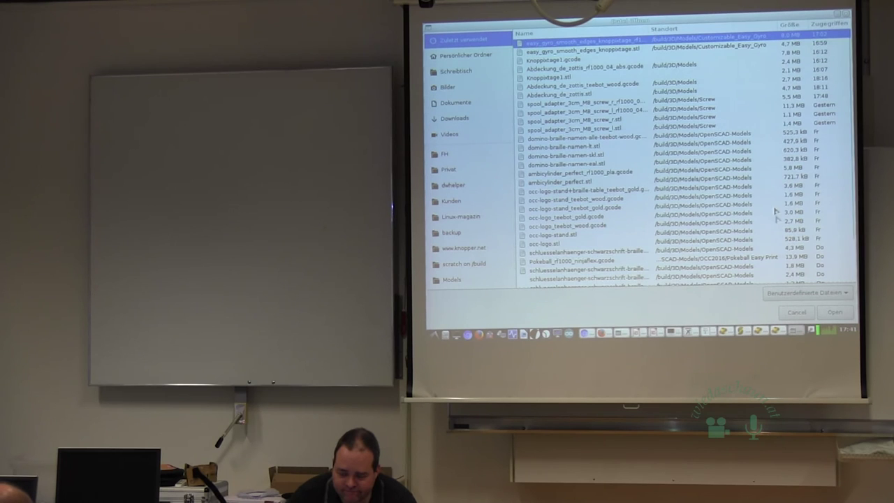
left_click(833, 313)
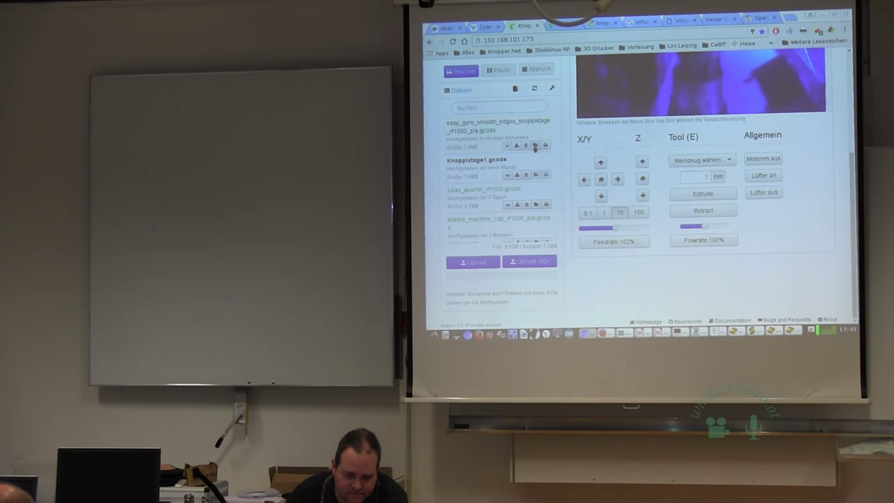
left_click(535, 146)
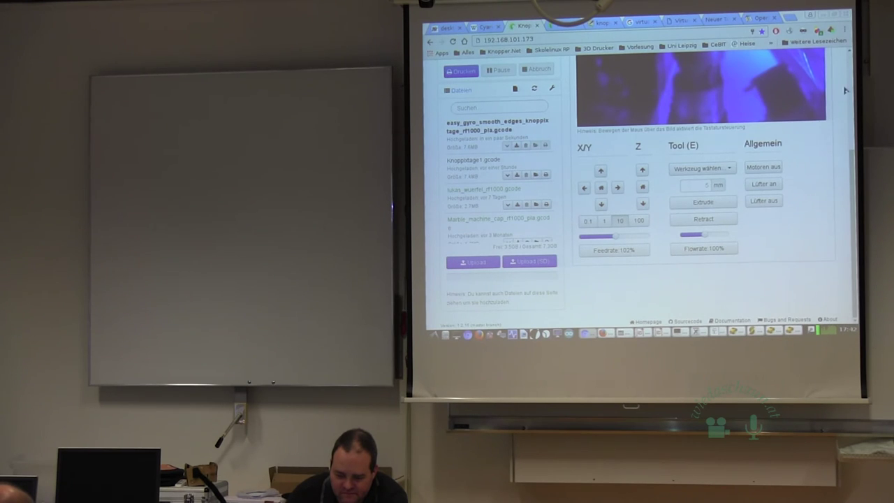
Switch to OpenSCAD and start a new design with a comment line titling it as a participant's "Griff".
left_click(740, 332)
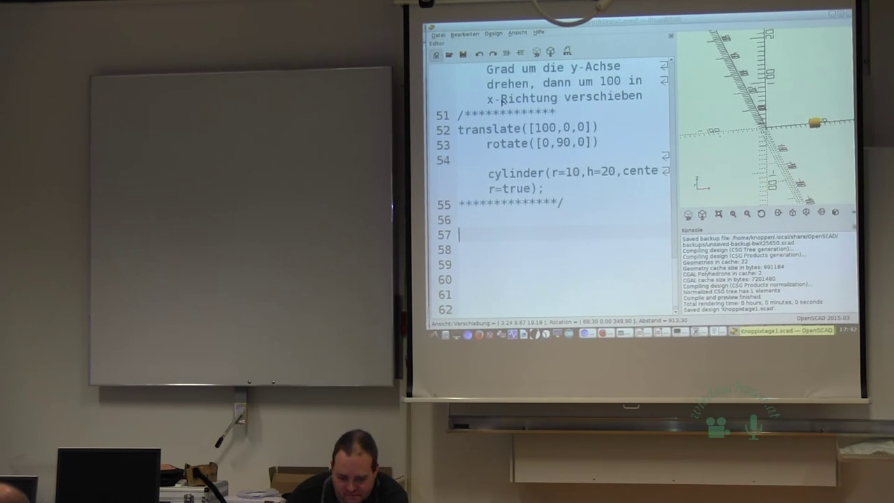
key("ctrl+n")
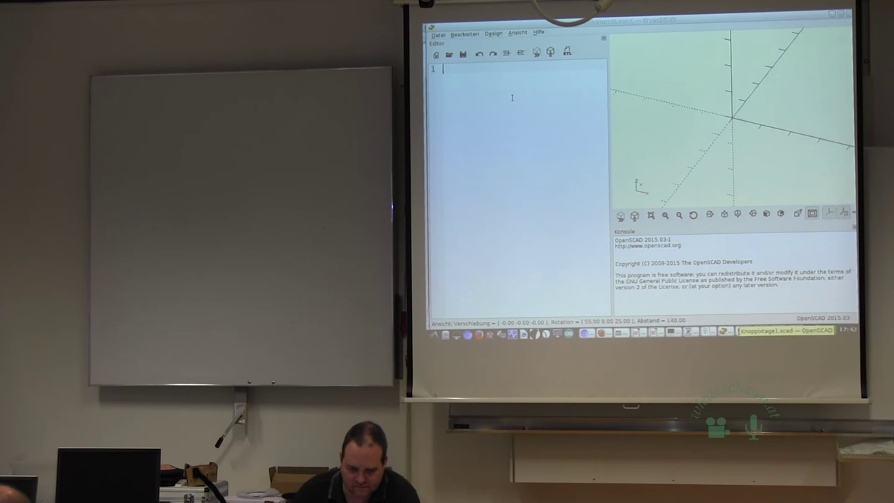
type("// Michaels Griff")
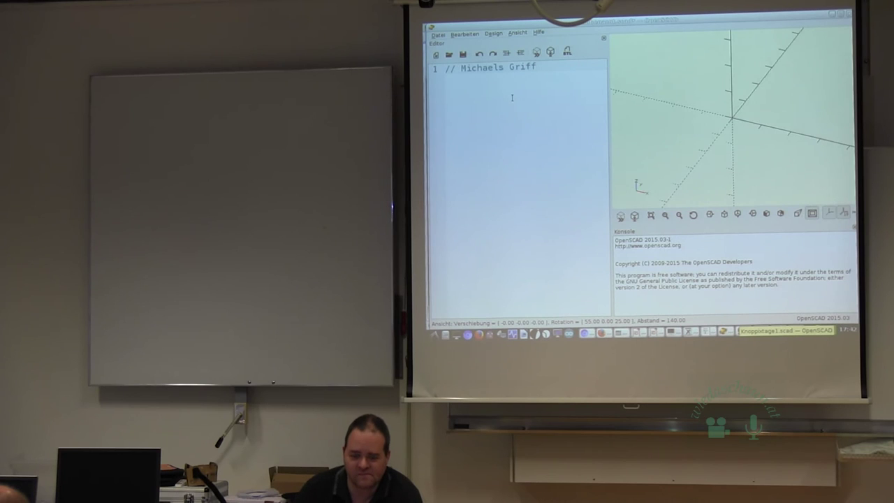
key("Return")
key("Return")
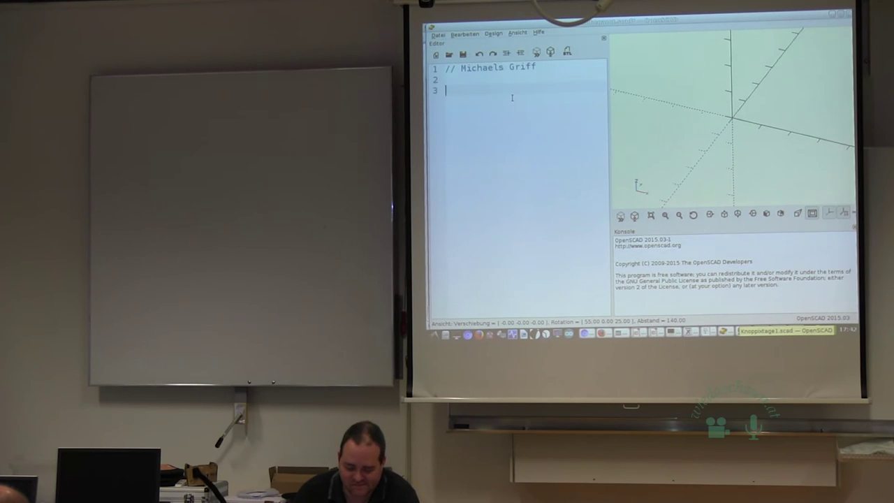
Add the handle's base block as cube([80, 20, 15]); on line 3 and preview it.
type("cube([")
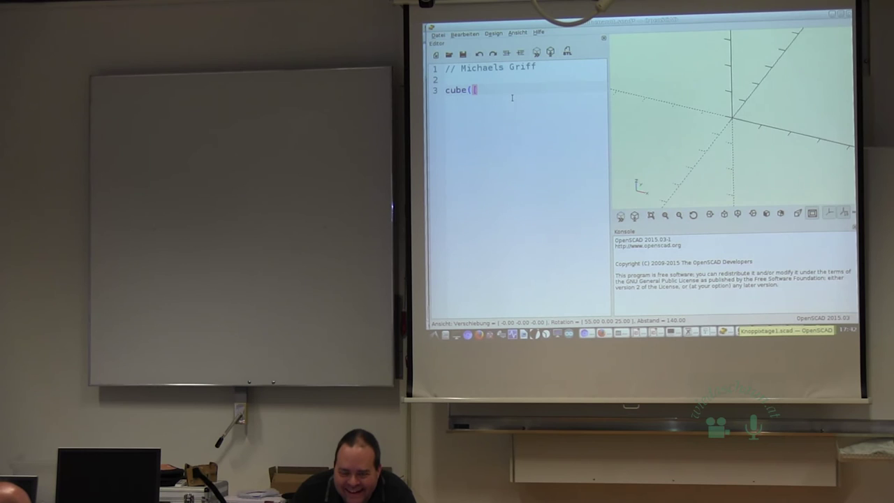
type("2")
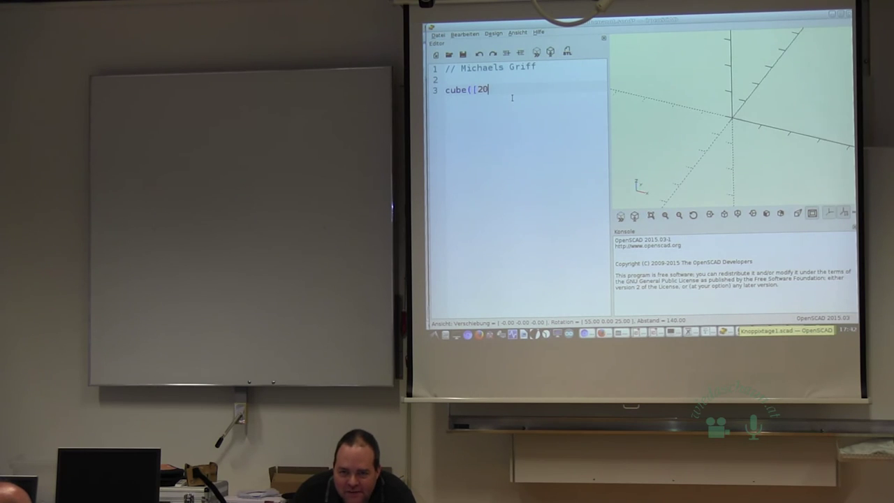
type("0,")
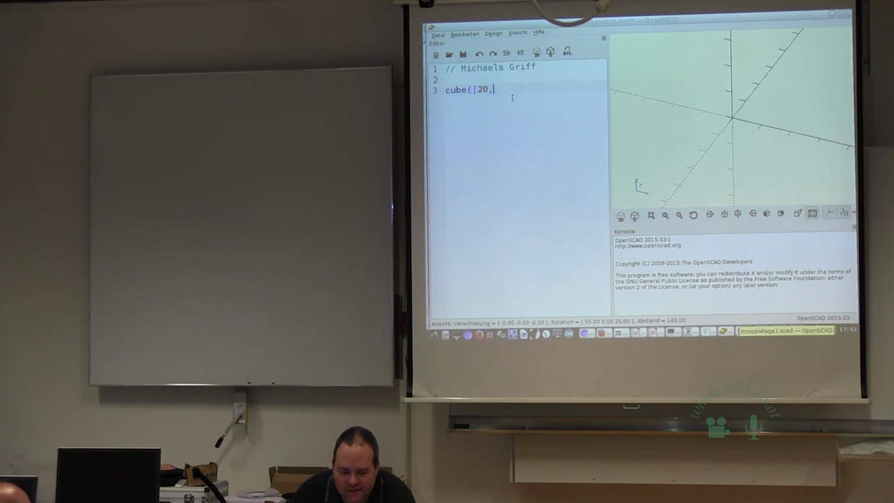
key("BackSpace")
type("100, 20")
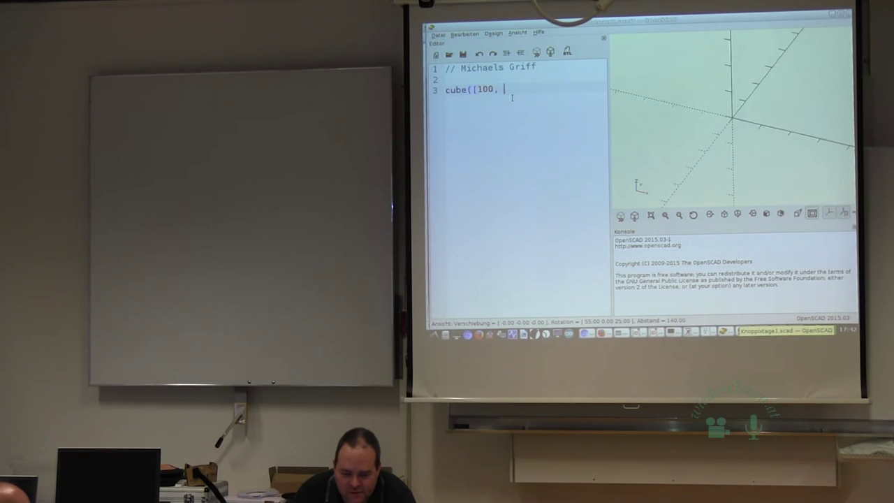
key("BackSpace")
type("80,")
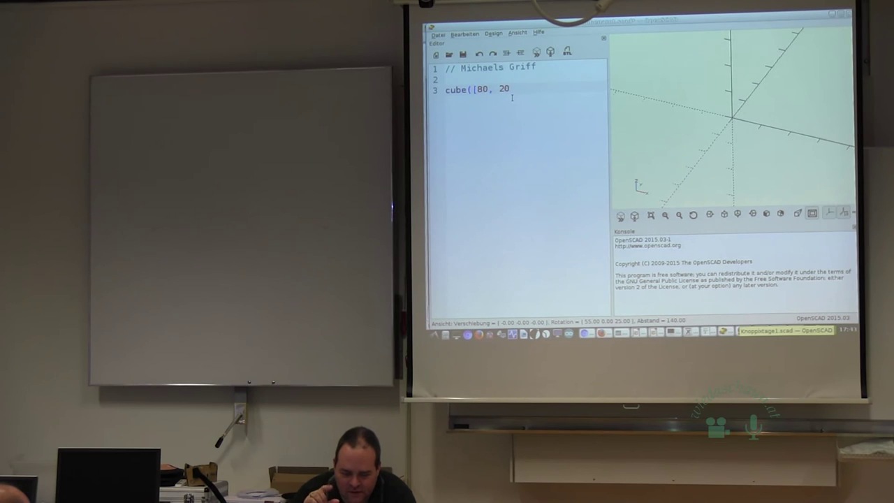
type(", 10")
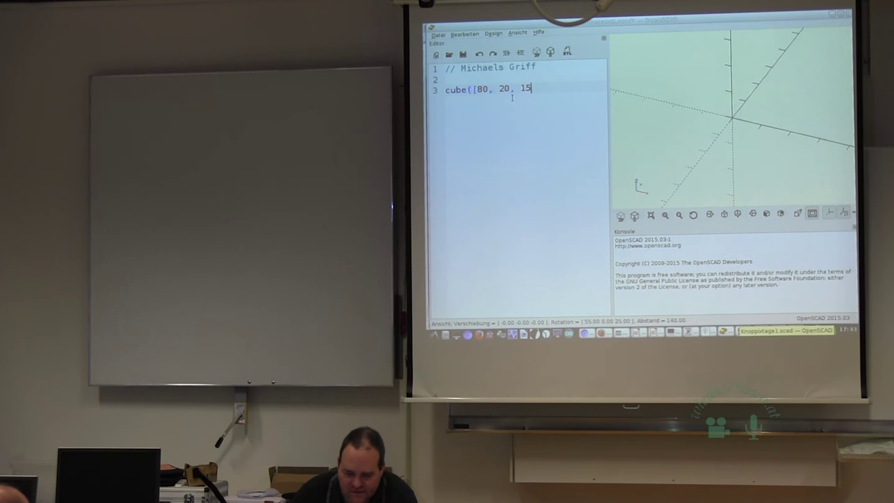
type(");")
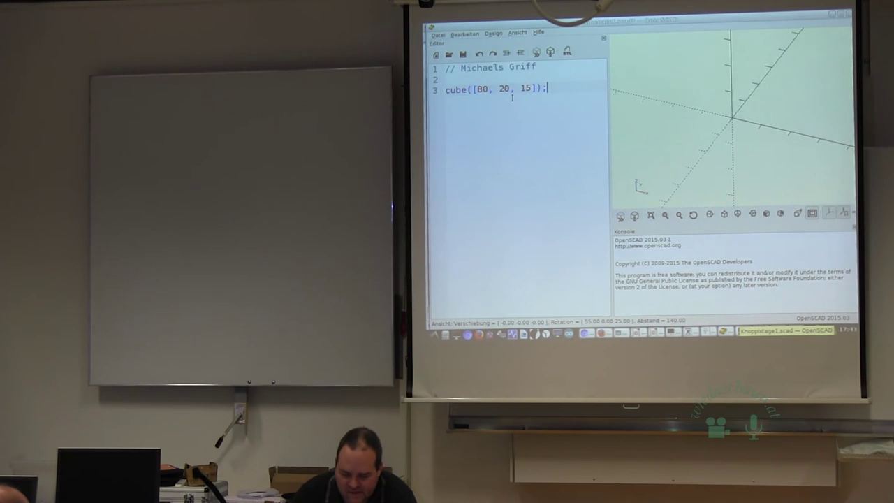
key("F5")
scroll(750, 118, "down", 5)
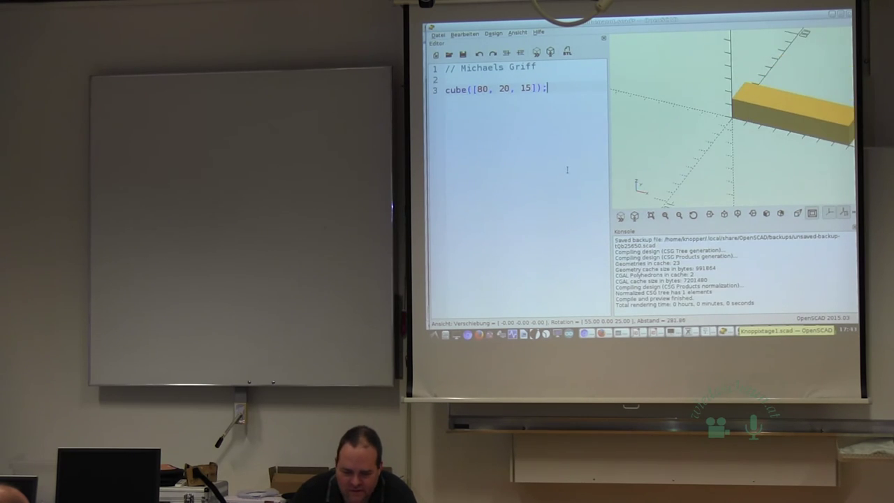
Centre the block on the origin by adding center=true to the cube call, and preview it from another angle.
left_click(536, 88)
type(",center=true")
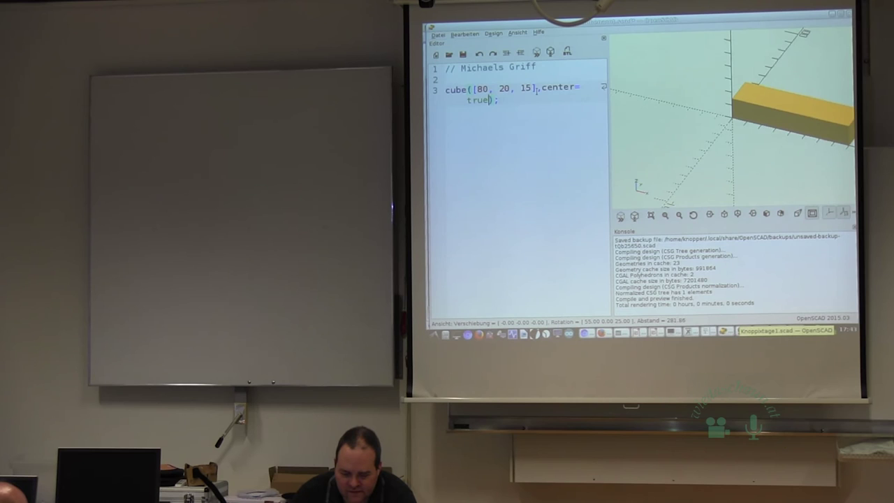
key("F5")
mouse_move(765, 160)
left_mouse_down()
mouse_move(776, 152)
mouse_move(776, 172)
mouse_move(763, 181)
mouse_move(769, 165)
left_mouse_up()
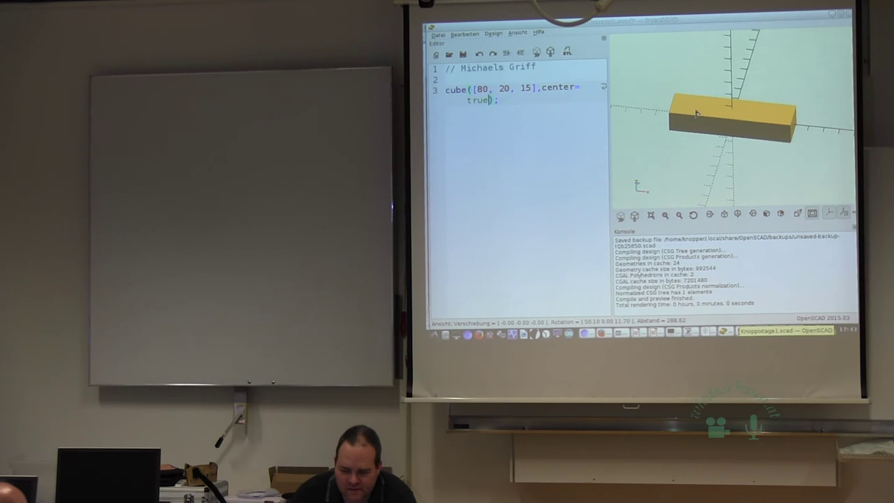
Open a minkowski(){ block on a new line directly above the cube call.
mouse_move(763, 148)
left_mouse_down()
mouse_move(775, 126)
mouse_move(761, 105)
mouse_move(766, 167)
mouse_move(766, 159)
left_mouse_up()
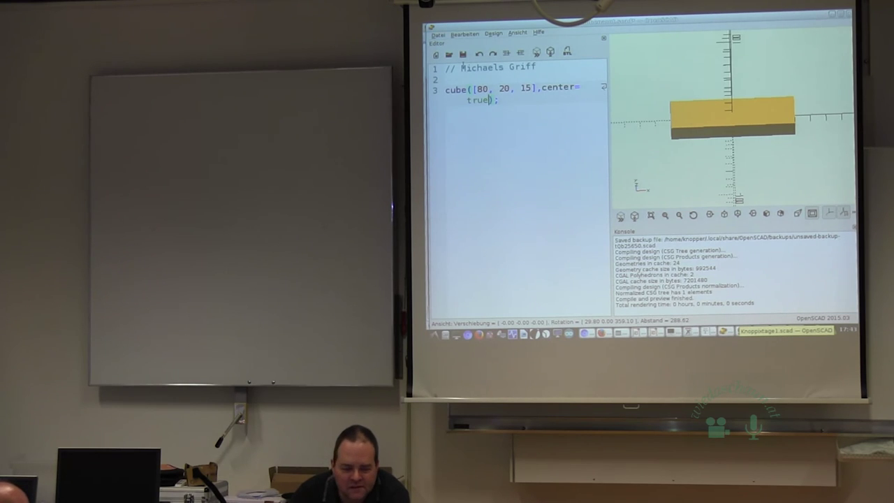
key("Return")
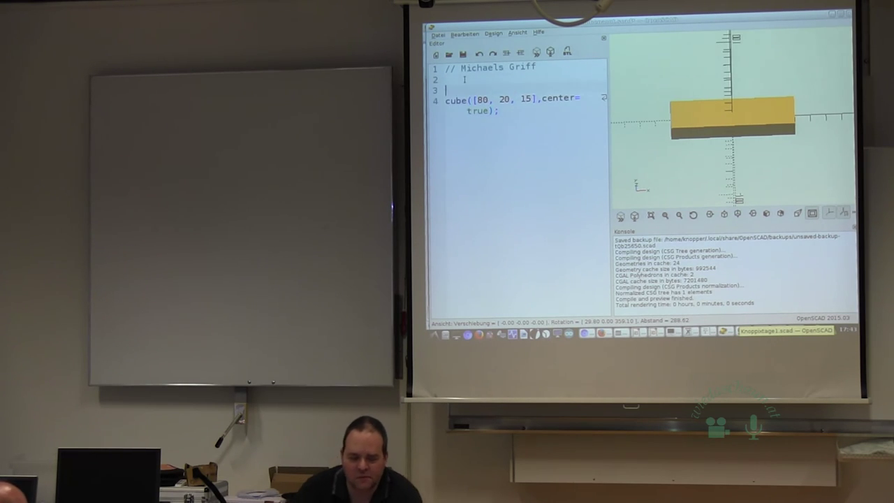
type("minkowski(){")
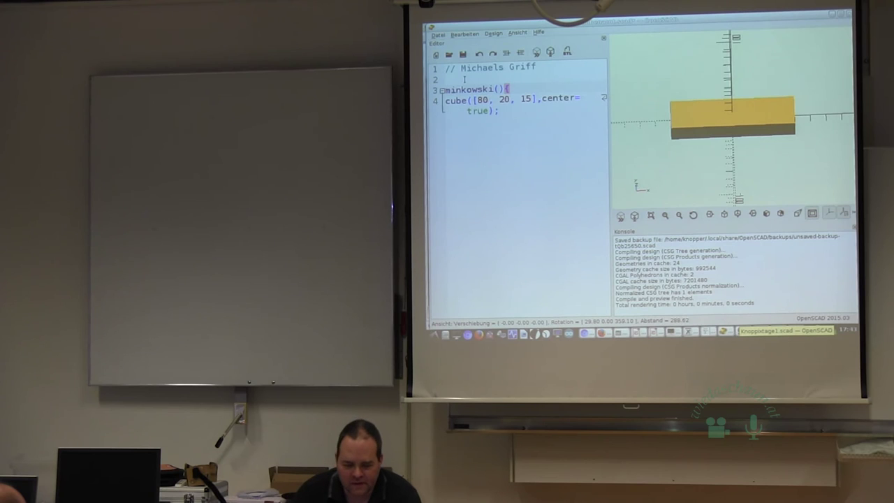
Define the variable rand=10; above the minkowski block, separated from it by a blank line.
left_click(464, 79)
key("Return")
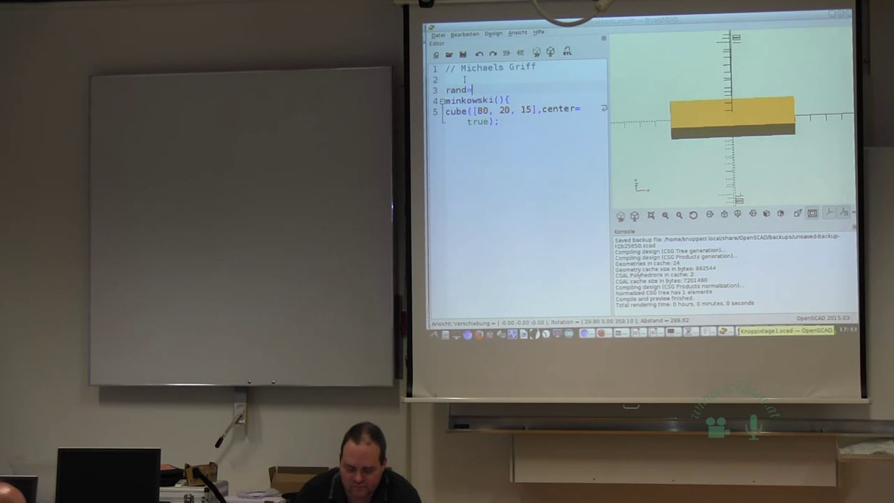
type("10;")
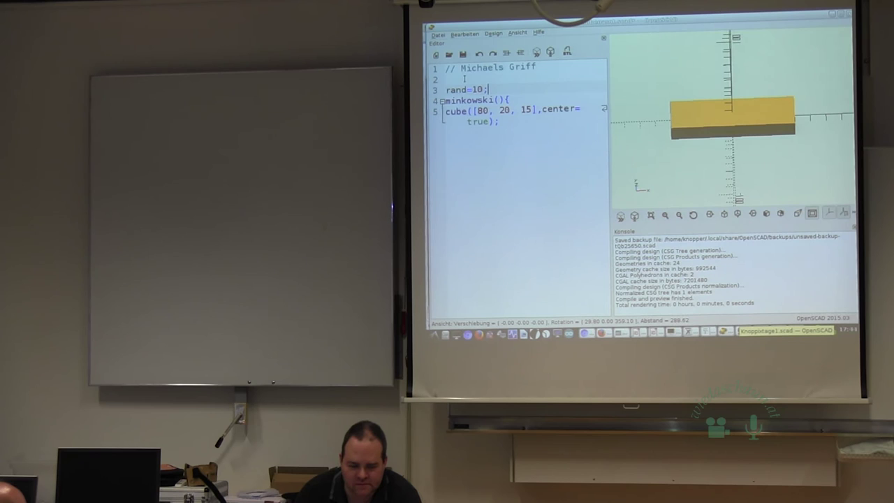
key("Return")
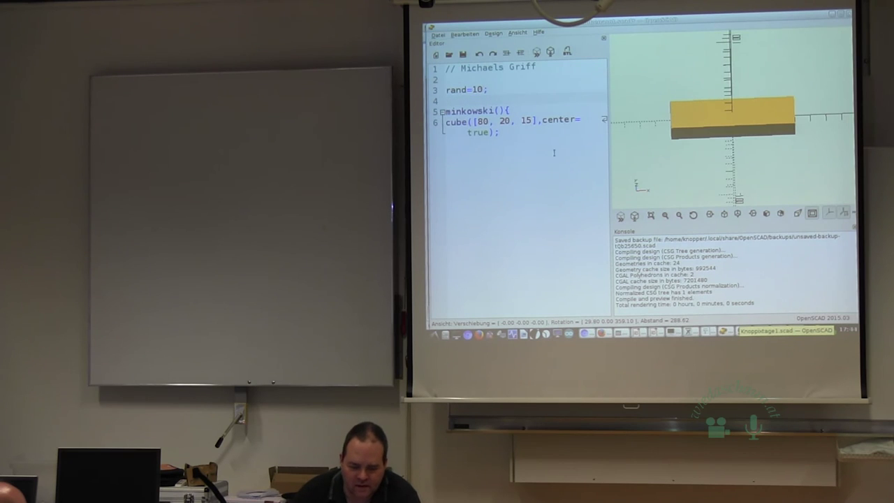
Subtract rand from all three cube dimensions, giving [80-rand, 20-rand, 15-rand].
type("-rand")
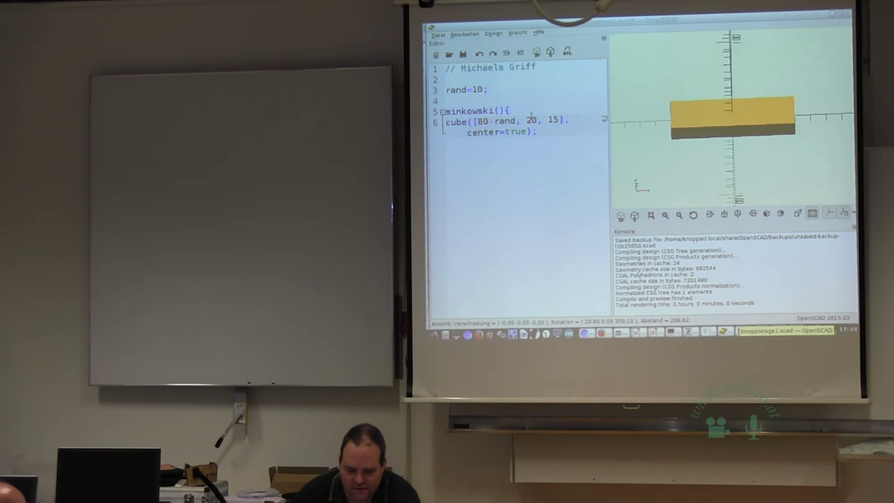
left_click(536, 120)
type("-rand")
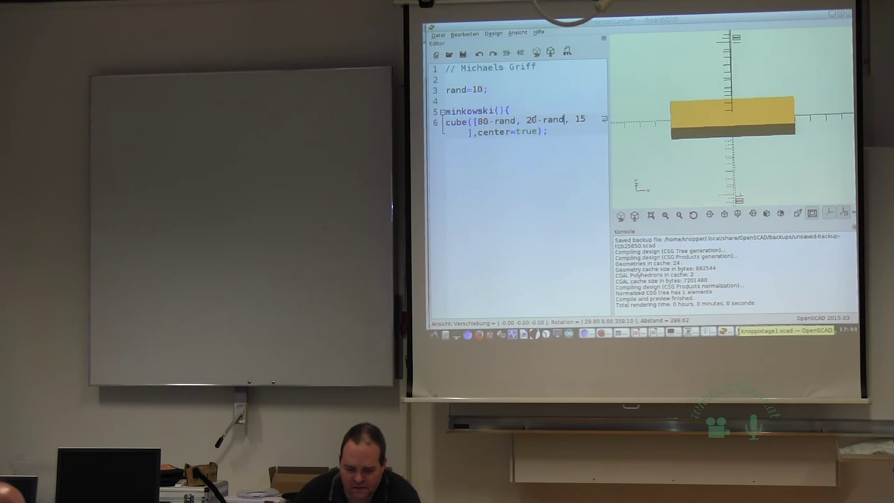
type("-rand")
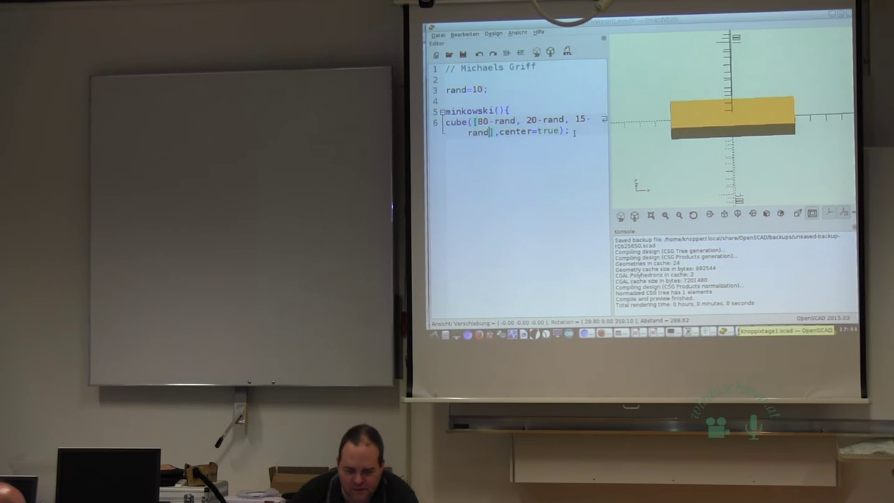
Add sphere(rand); below the indented cube line, close the minkowski block with a brace, and preview the rounded block.
type("ere(rand);")
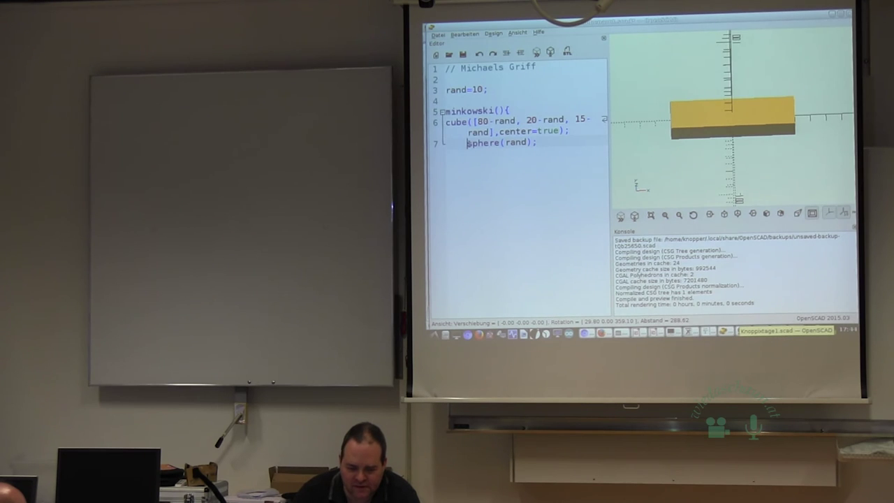
left_click(446, 121)
key("Tab")
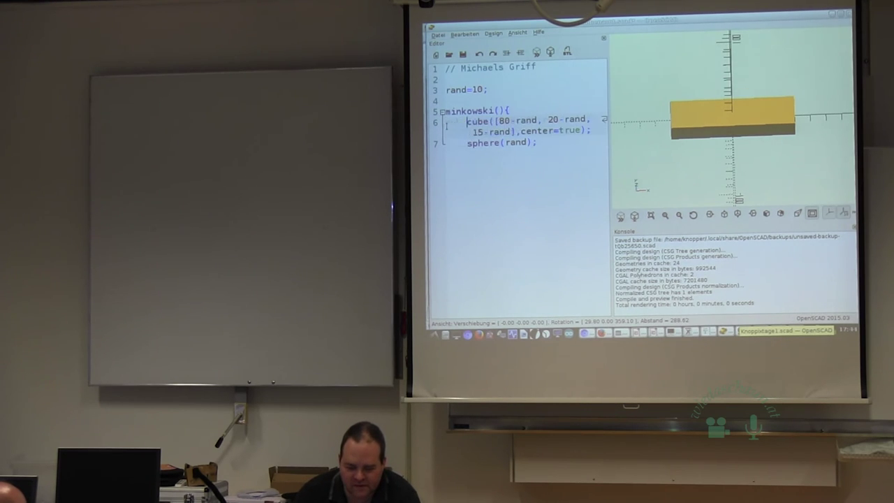
left_click(553, 145)
key("Return")
type("}")
key("F5")
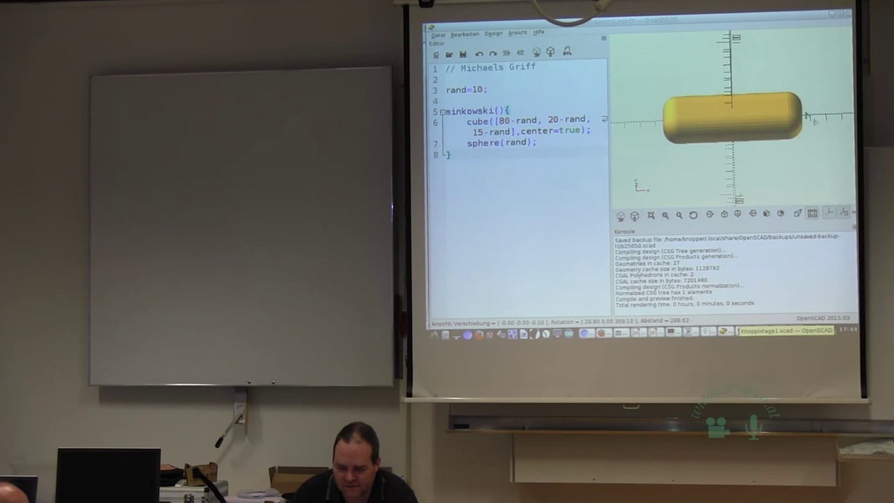
Set the sphere's radius to rand/2 and preview the model.
mouse_move(829, 140)
left_mouse_down()
mouse_move(821, 96)
mouse_move(826, 131)
left_mouse_up()
left_click(539, 151)
left_click(527, 142)
type("/2")
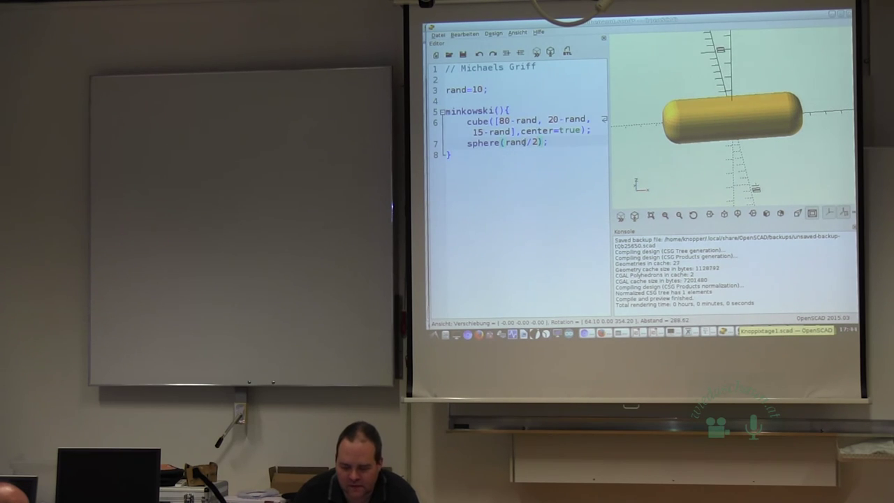
key("F5")
Examine the rounded block's edges and proportions from several angles and distances.
left_click_drag(757, 105, 757, 173)
scroll(757, 173, "up", 5)
right_click_drag(721, 174, 740, 185)
left_click_drag(720, 146, 724, 184)
scroll(724, 183, "down", 2)
scroll(724, 183, "down", 8)
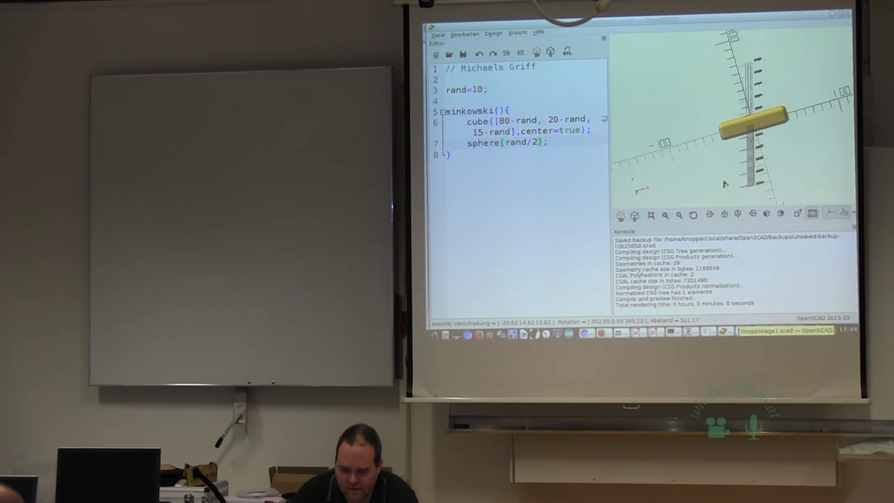
left_click_drag(782, 170, 763, 99)
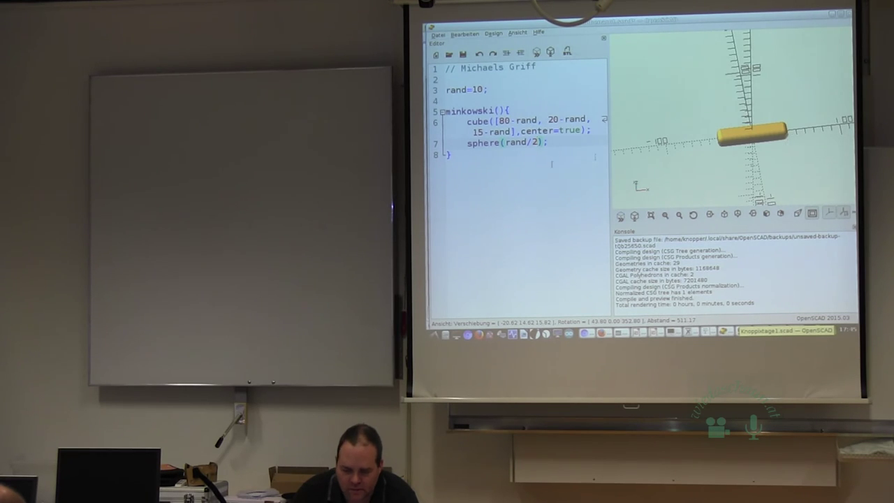
left_click_drag(787, 136, 768, 141)
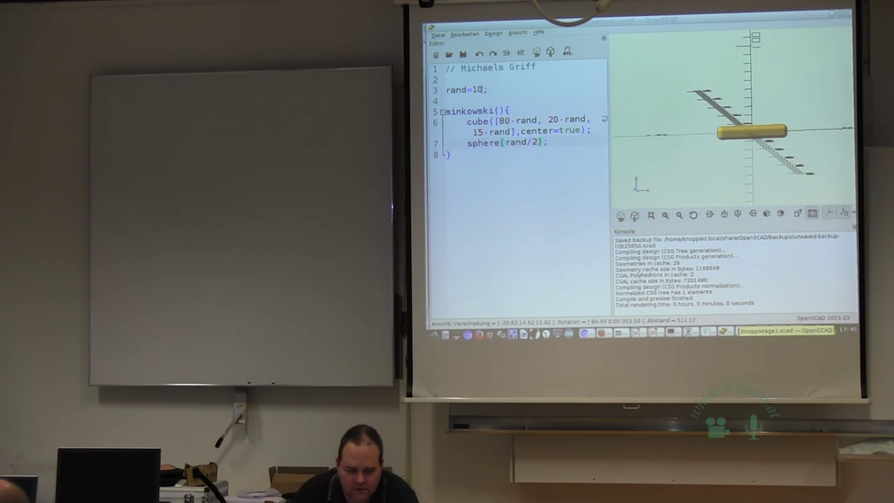
Open a difference(){ block on a new line directly above the minkowski block.
left_click(471, 101)
key("Return")
type("difference")
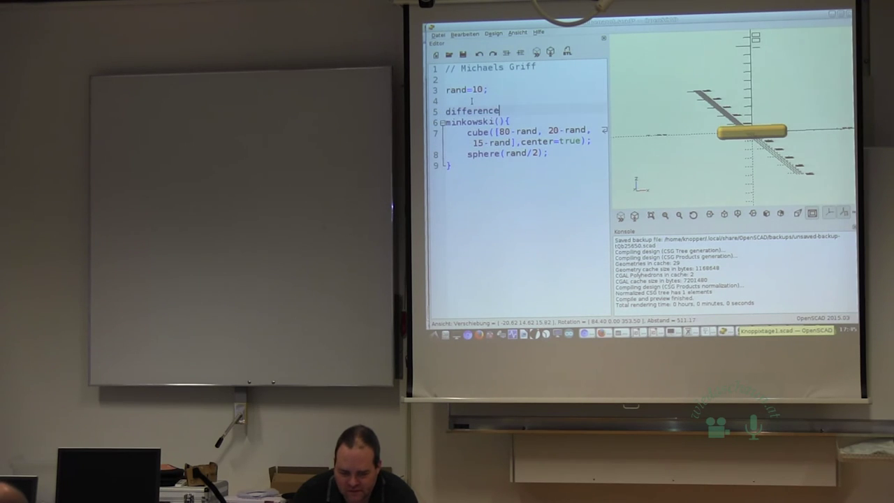
type("()")
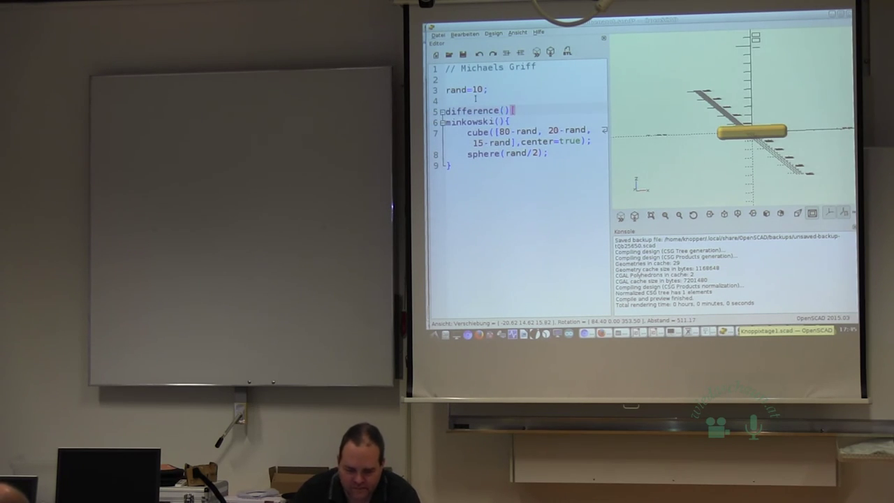
type("{")
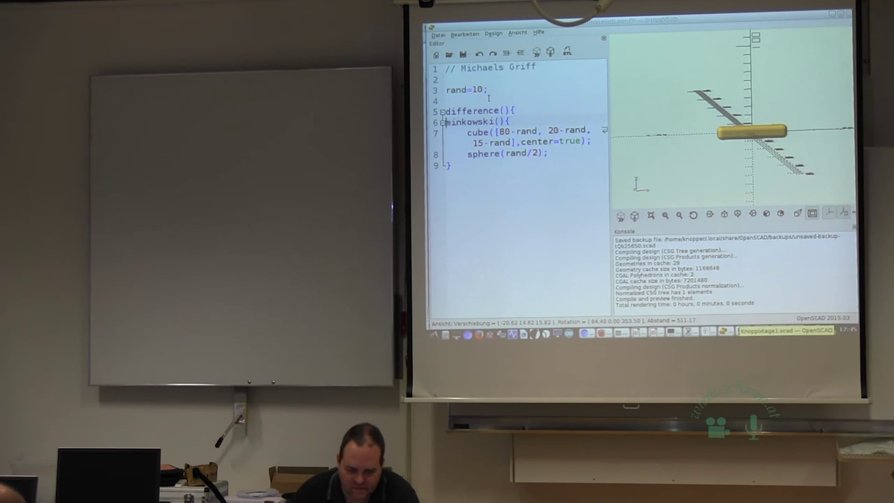
Indent the whole minkowski block, including its cube, sphere and closing brace, one level inside the difference block.
key("Tab")
key("Down")
key("Tab")
key("Down")
key("Tab")
key("Down")
key("Tab")
Start a second cube below the minkowski block with the dimensions [85-rand,25-rand,15-rand].
key("End")
key("Return")
type("cube([")
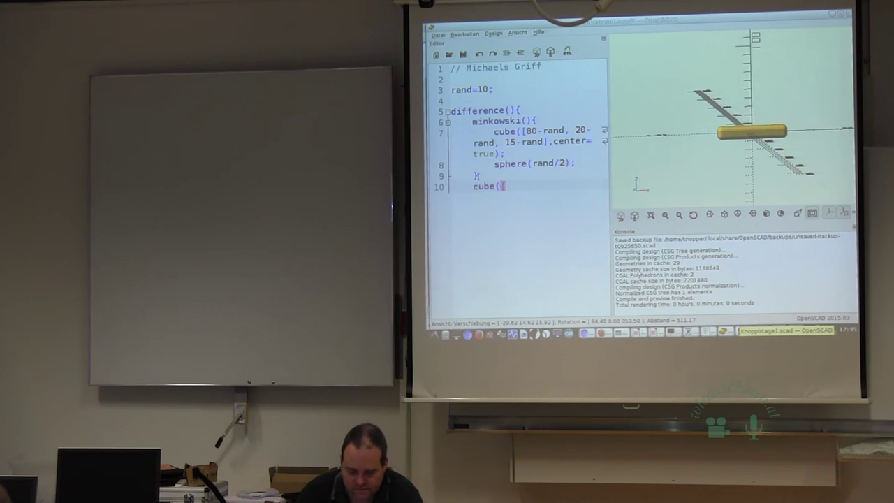
type("85-rand,25")
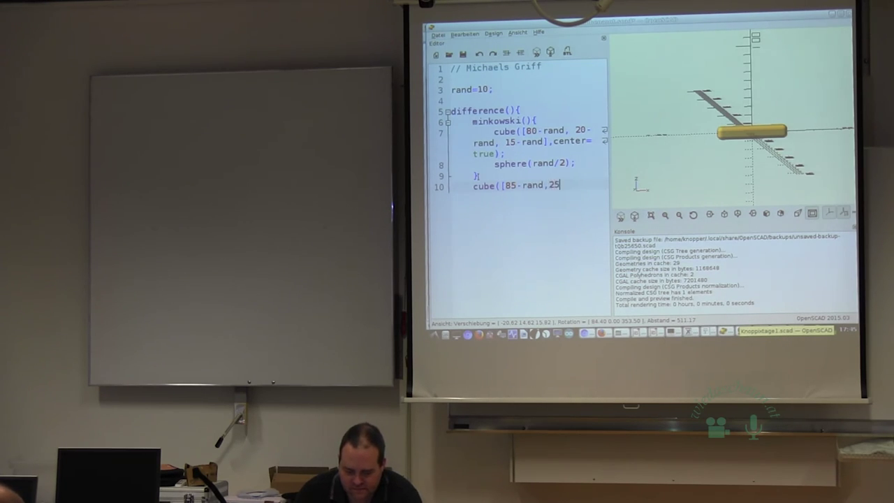
type("-rand")
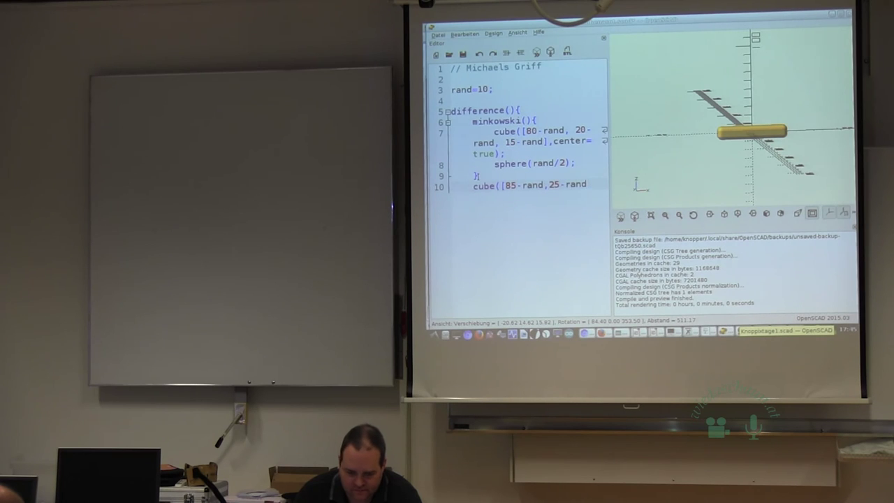
type(",15-rand")
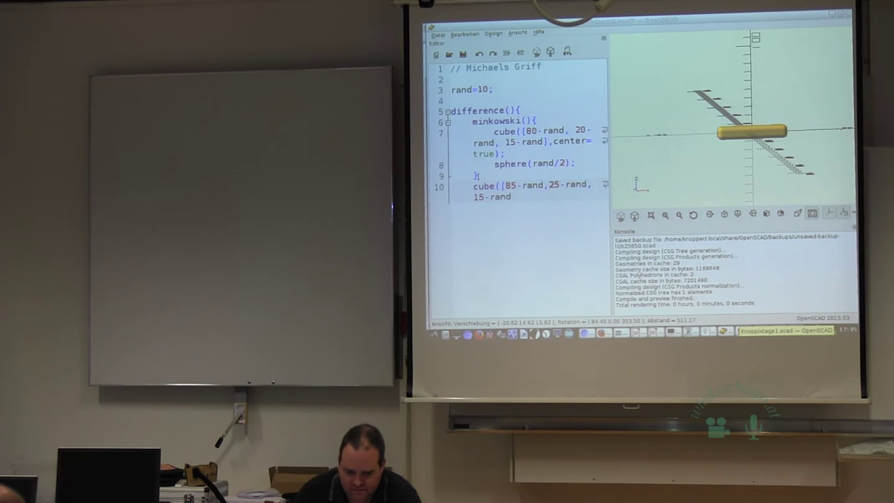
type("]")
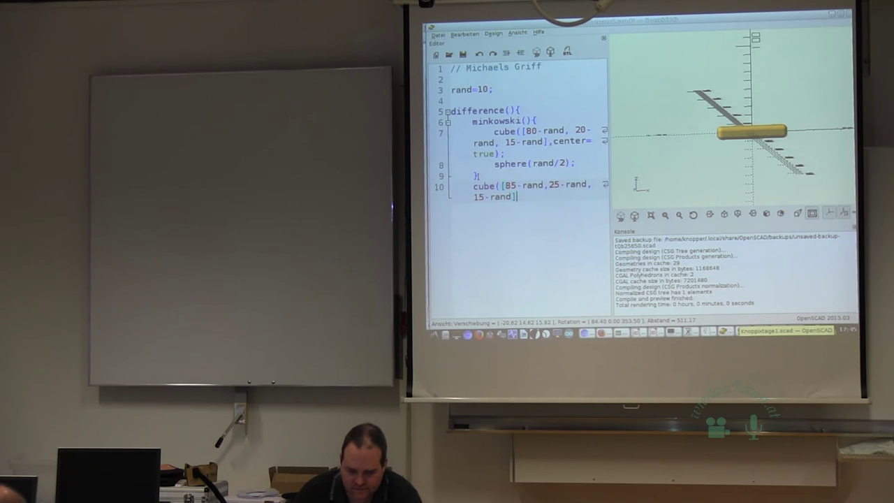
Set the second cube's dimensions to [80,20,15] and complete its statement with a closing parenthesis and semicolon.
left_click_drag(509, 185, 541, 185)
type("0")
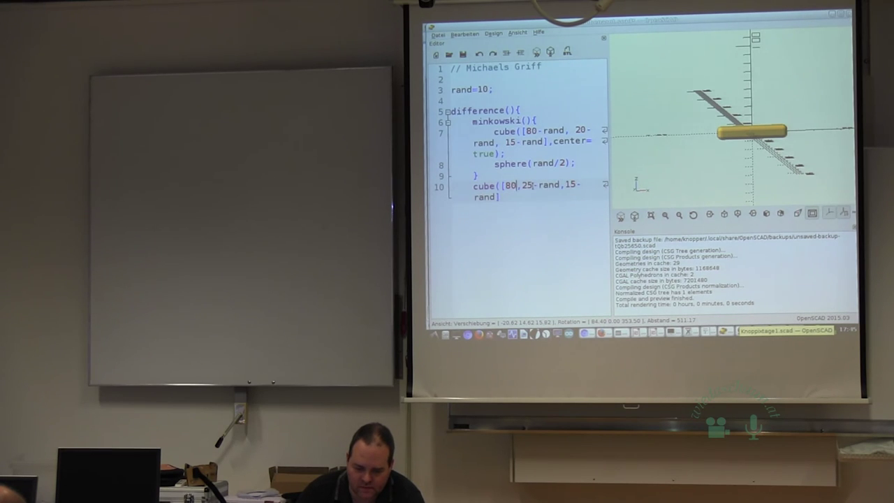
left_click_drag(526, 185, 550, 185)
type("0")
left_click_drag(549, 185, 575, 185)
key("BackSpace")
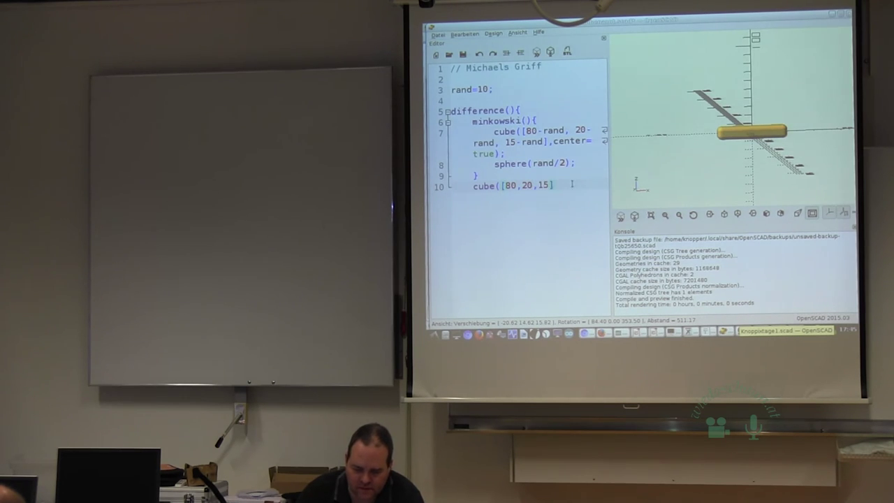
type(");")
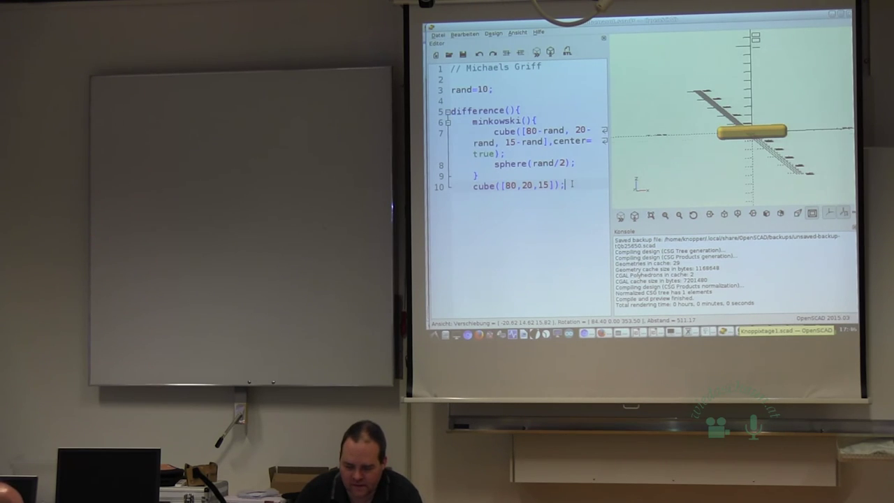
Close the difference block with a brace on line 11 and preview the model from a slightly different angle.
key("F5")
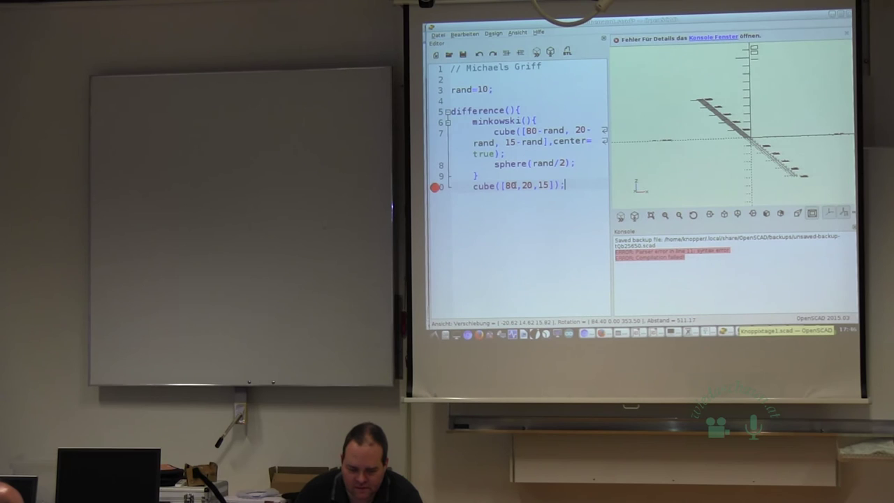
key("Return")
type("}")
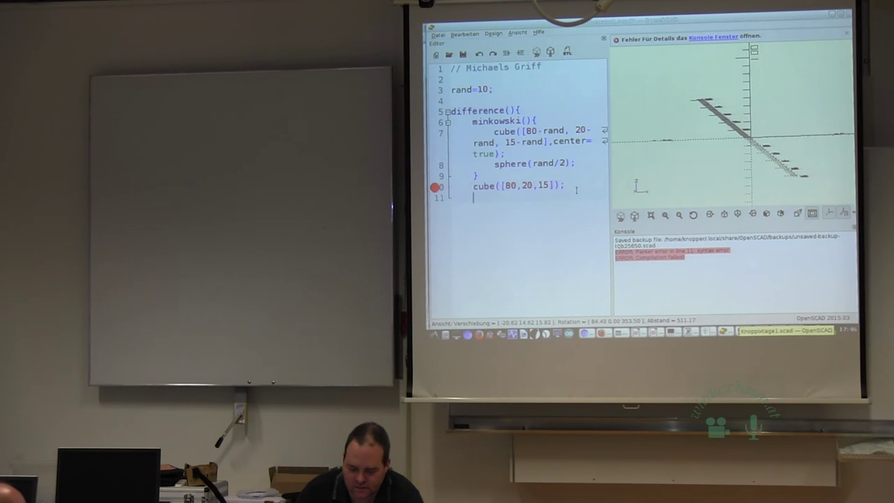
key("F5")
left_click_drag(708, 192, 707, 196)
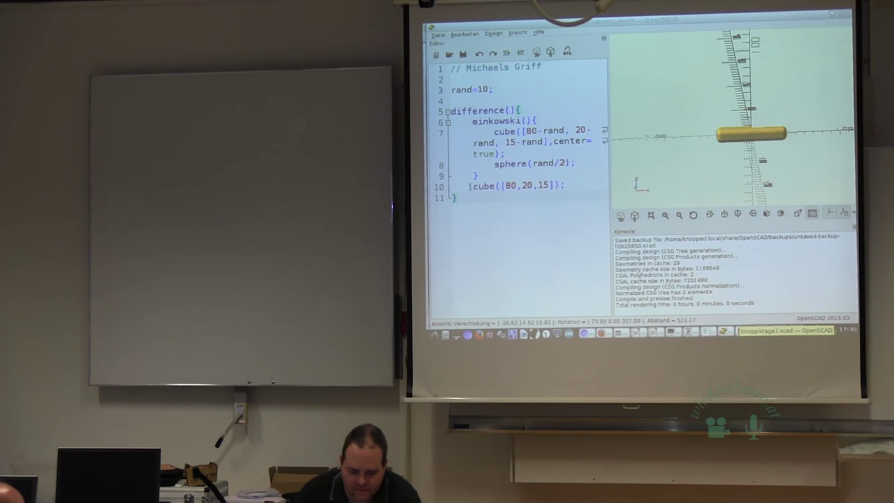
Highlight the subtracted cube with the # modifier, centre it on the origin with center=true, and preview it.
type("#")
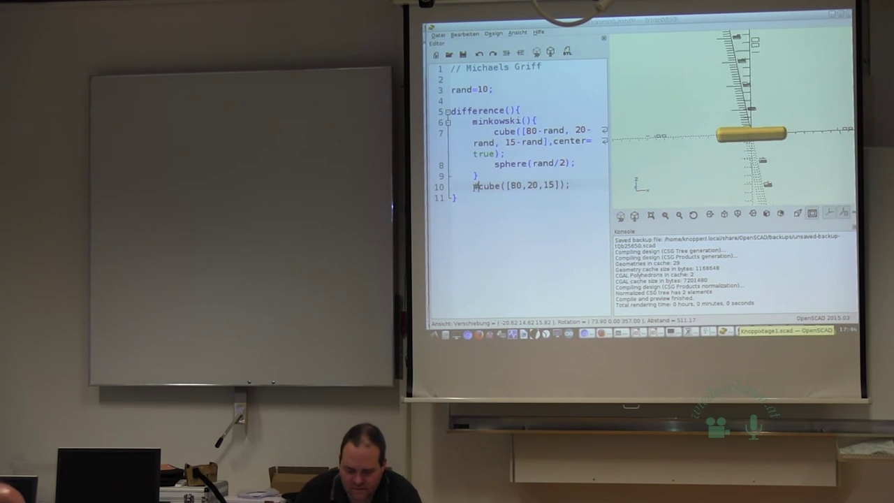
key("F5")
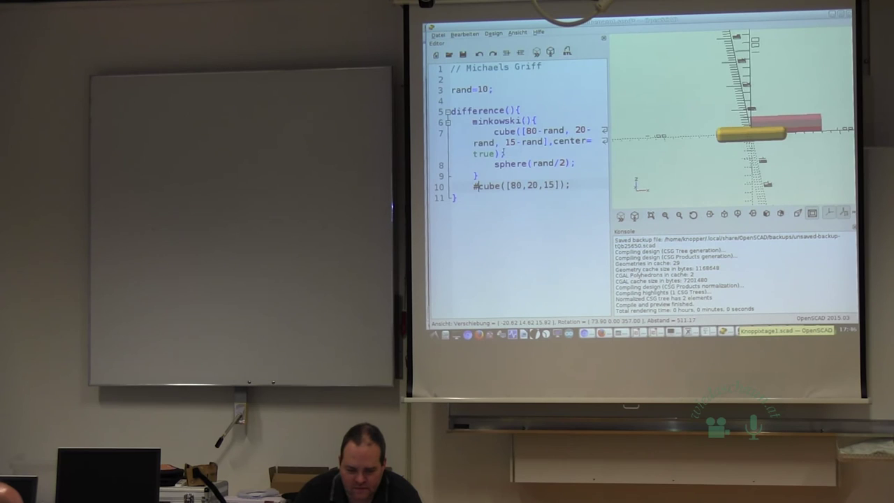
left_click(560, 185)
type(",center")
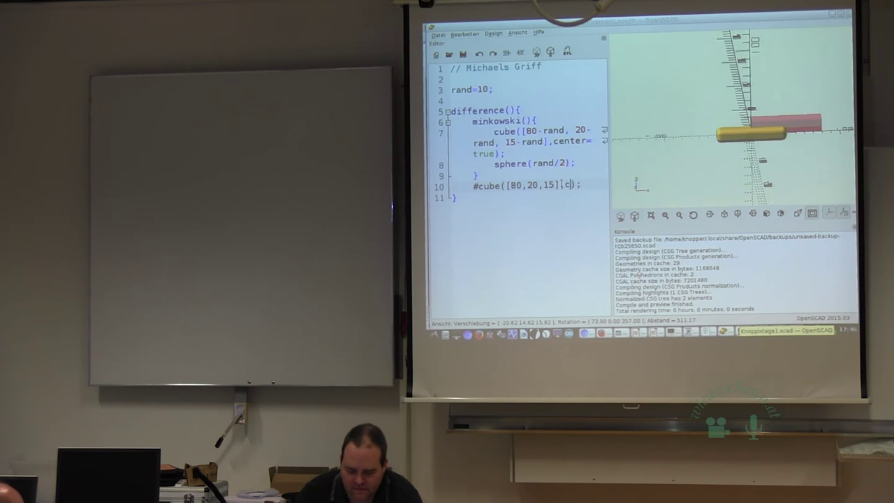
type("=true")
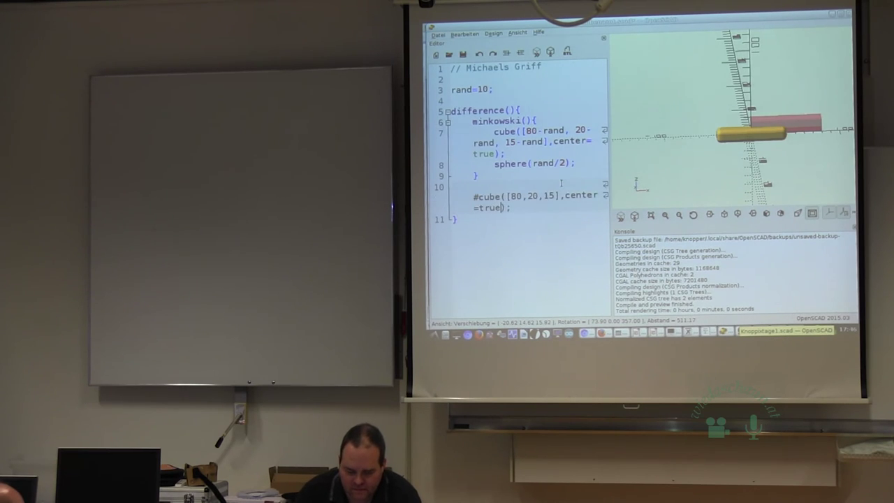
key("F5")
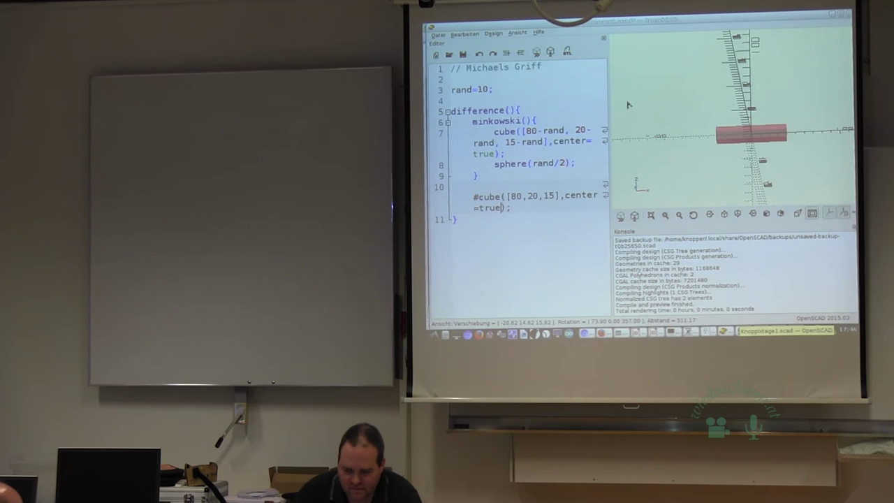
Insert translate([0,0,-20]) in front of the highlighted #cube on line 10 and preview the model.
mouse_move(668, 100)
left_mouse_down()
mouse_move(676, 81)
mouse_move(668, 109)
left_mouse_up()
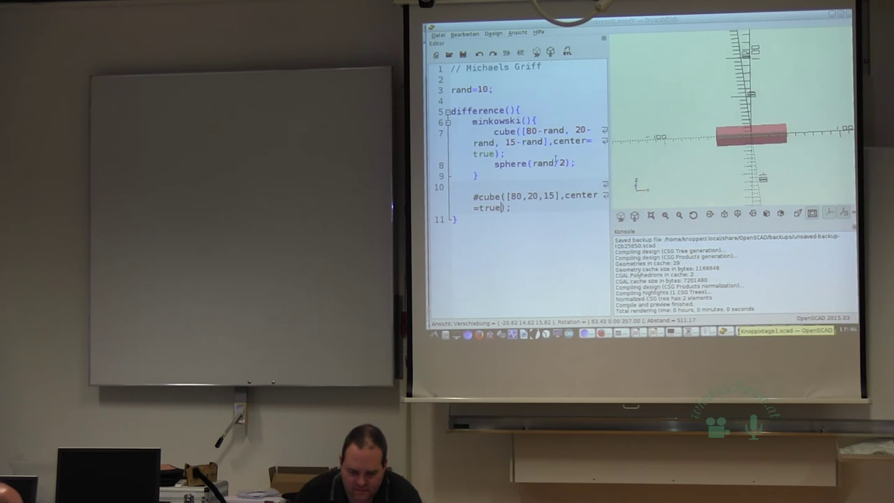
left_click(475, 198)
key("BackSpace")
key("BackSpace")
key("BackSpace")
key("BackSpace")
key("BackSpace")
key("Return")
type("translate([0,0,")
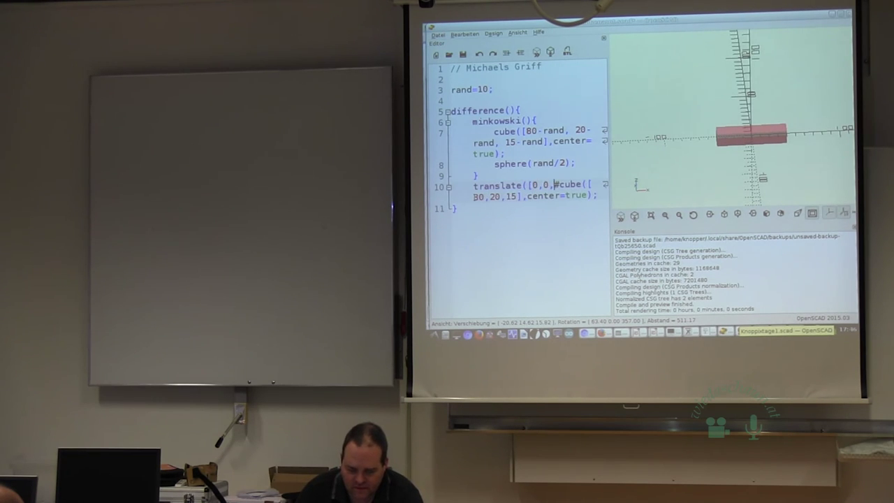
type("-20")
type(")")
type(")")
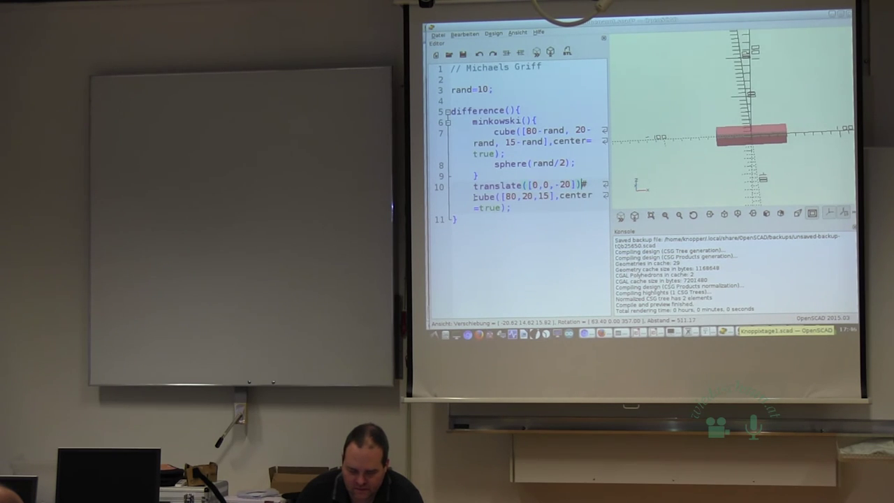
key("F5")
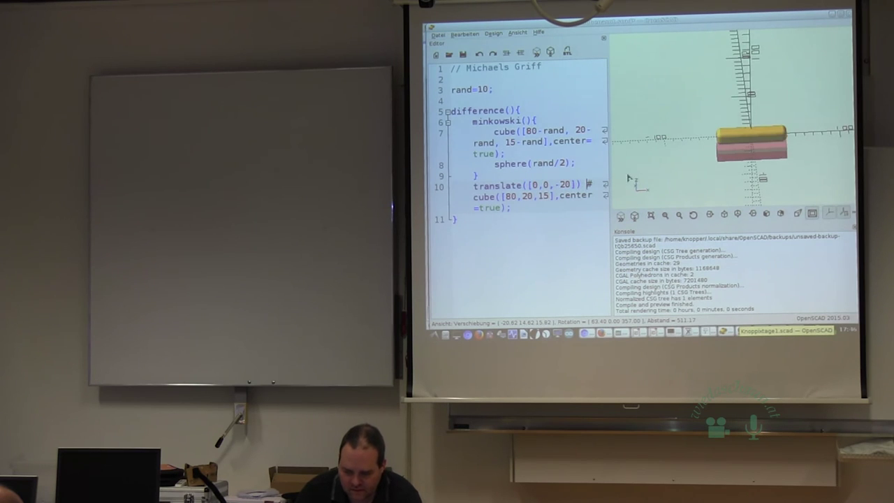
Set the subtracted cube's Z translation to -10 and preview its position from the side.
left_click_drag(731, 151, 731, 185)
left_click(563, 184)
key("BackSpace")
type("1")
key("F5")
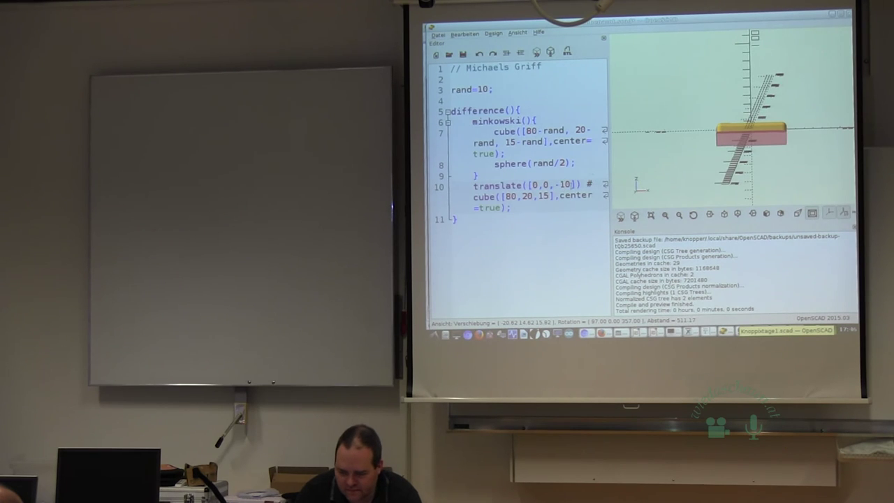
left_click_drag(731, 169, 732, 122)
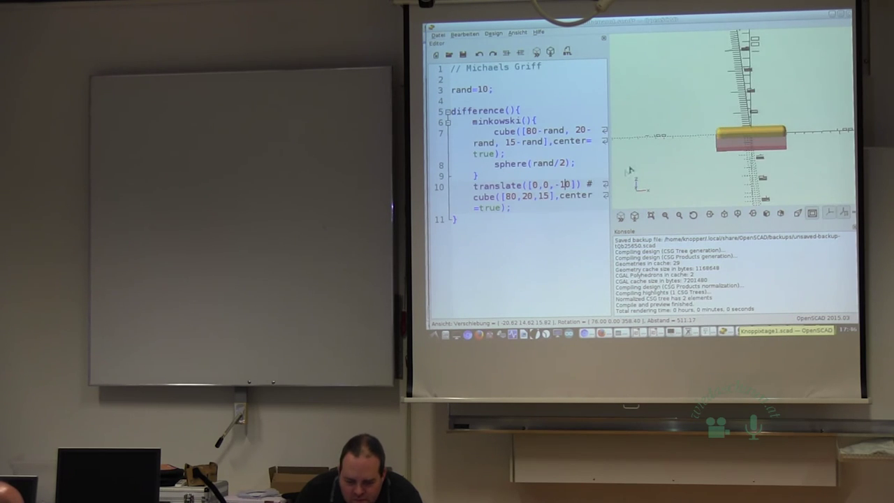
Remove the # modifier from the subtracted cube and preview the cut handle up close.
left_click(473, 196)
left_click_drag(710, 143, 710, 97)
scroll(716, 156, "up", 5)
left_click_drag(711, 125, 710, 151)
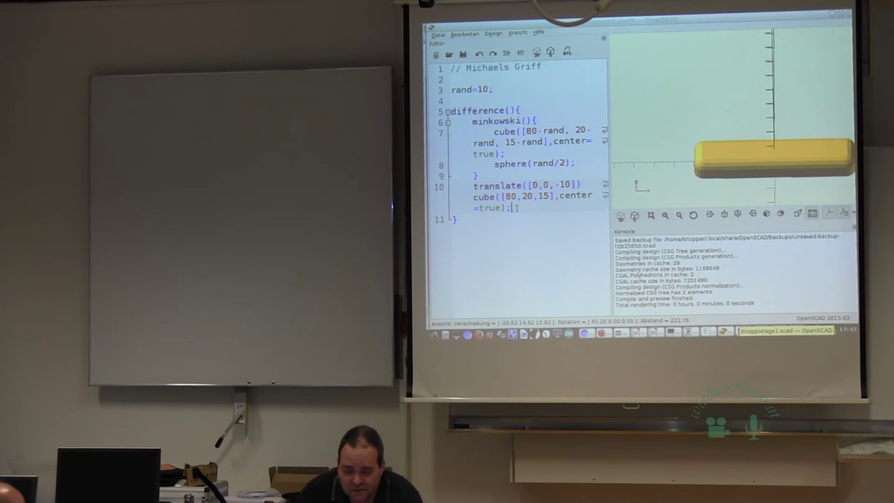
Start a cylinder statement on a new line below the subtracted cube, with the diameter d=5.
key("Return")
type("cylinder")
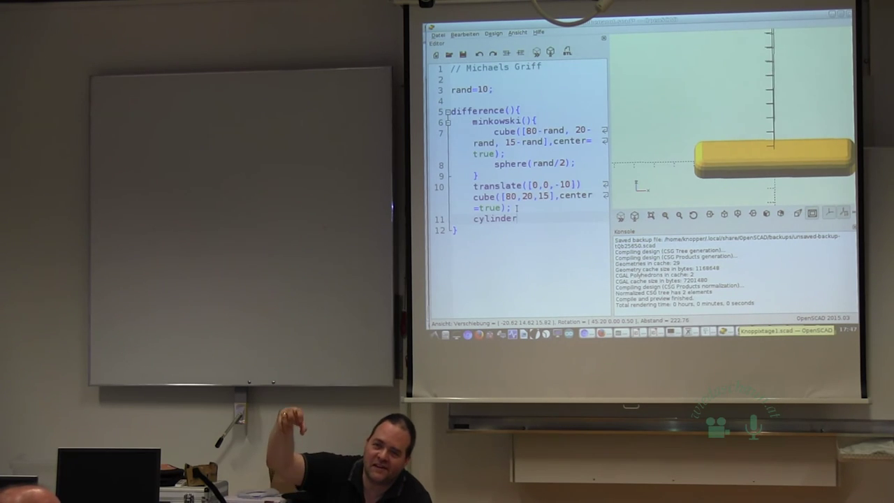
type("({")
key("BackSpace")
type("[")
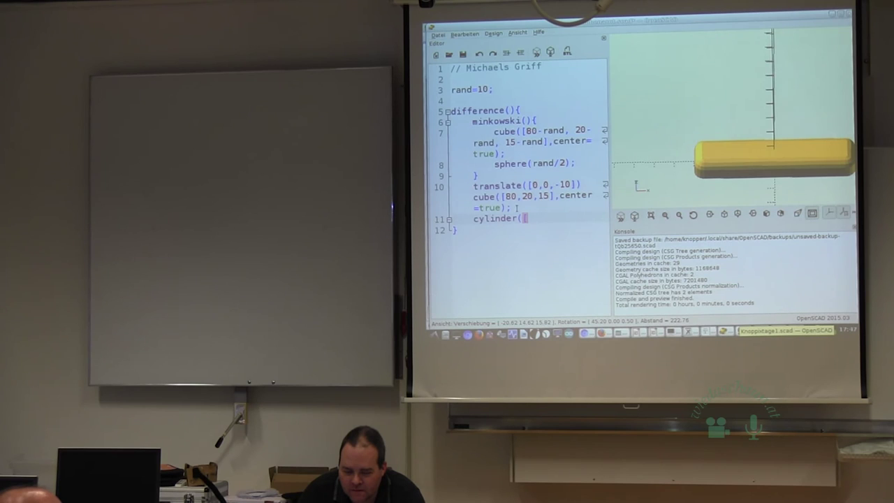
key("BackSpace")
type("r=5,")
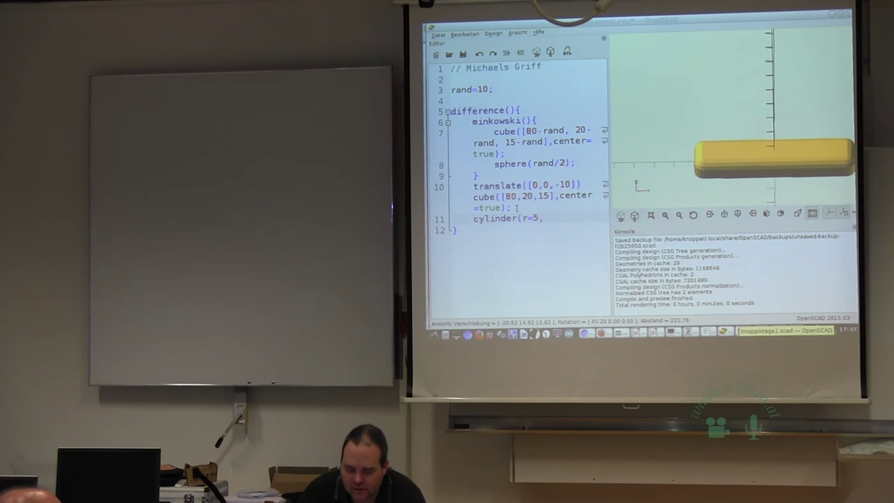
key("BackSpace")
type("d")
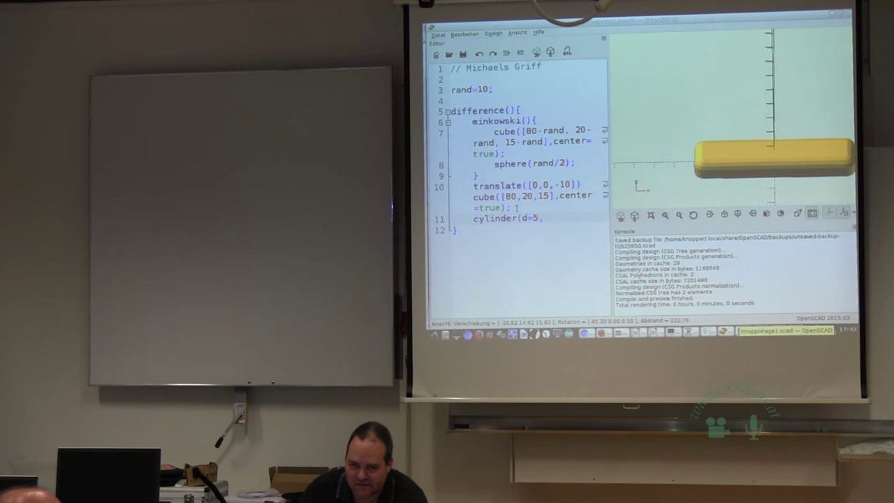
Complete the cylinder statement with the height h=30 and preview the hole in the handle.
key("End")
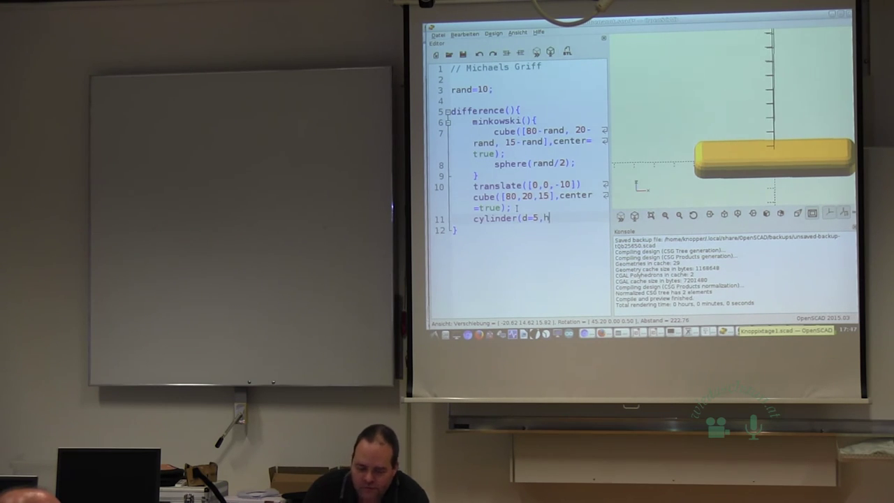
type("h30")
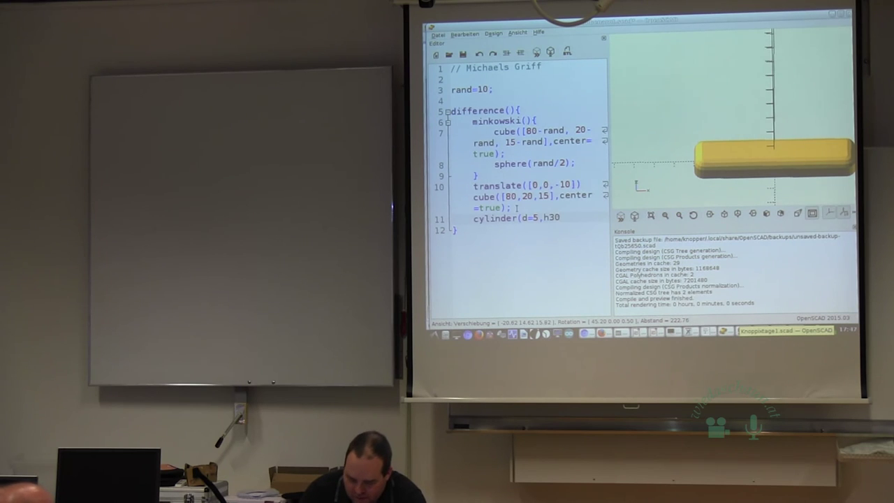
type(");")
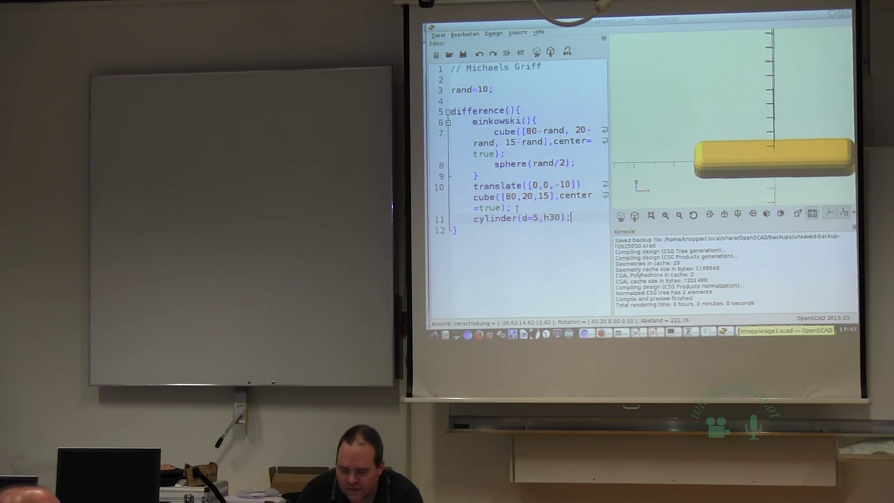
key("F5")
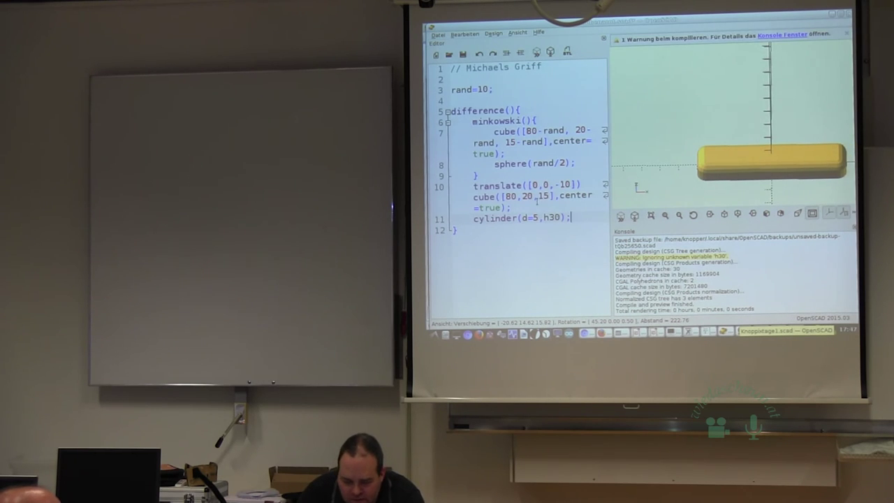
left_click(547, 217)
type("=")
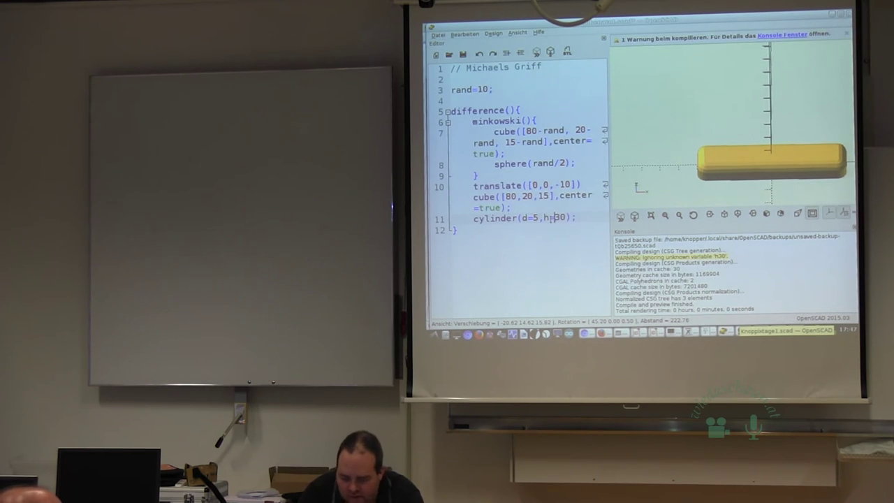
key("F5")
left_click_drag(769, 191, 764, 164)
Set the cylinder's height to 60, centre it with center=true, and preview the hole.
type("6")
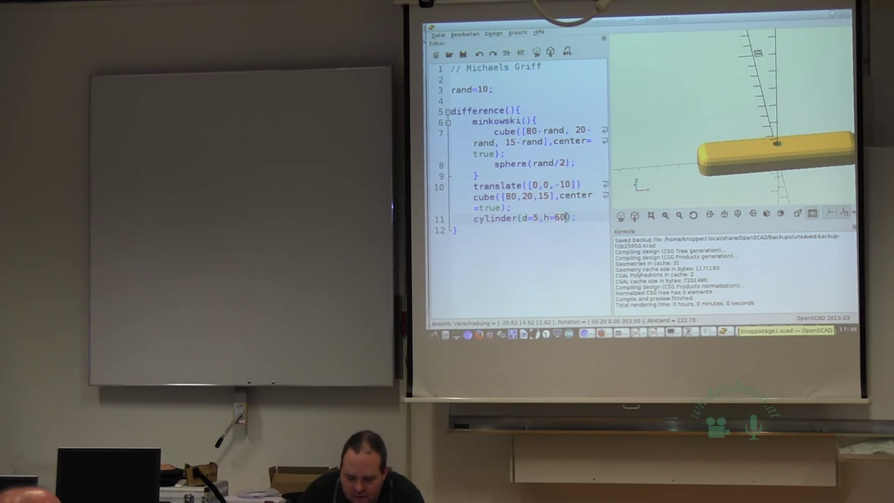
key("Right")
type(", center=true")
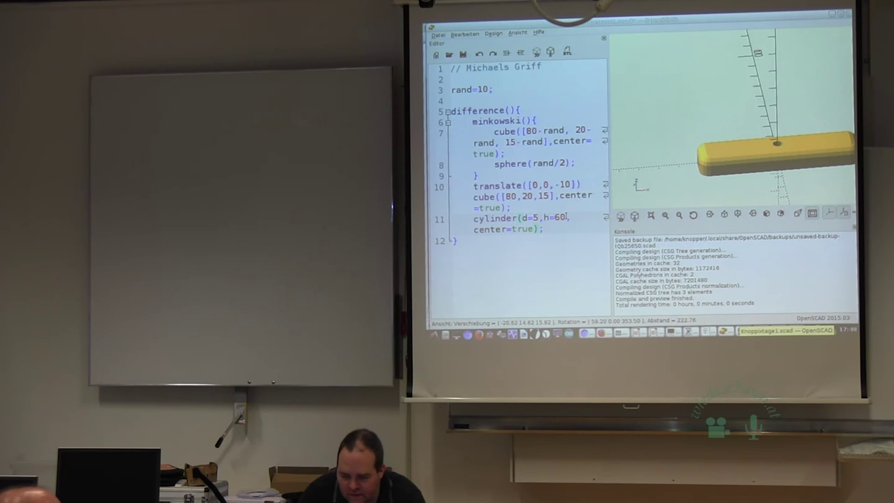
mouse_move(707, 160)
left_mouse_down()
mouse_move(720, 164)
mouse_move(705, 158)
left_mouse_up()
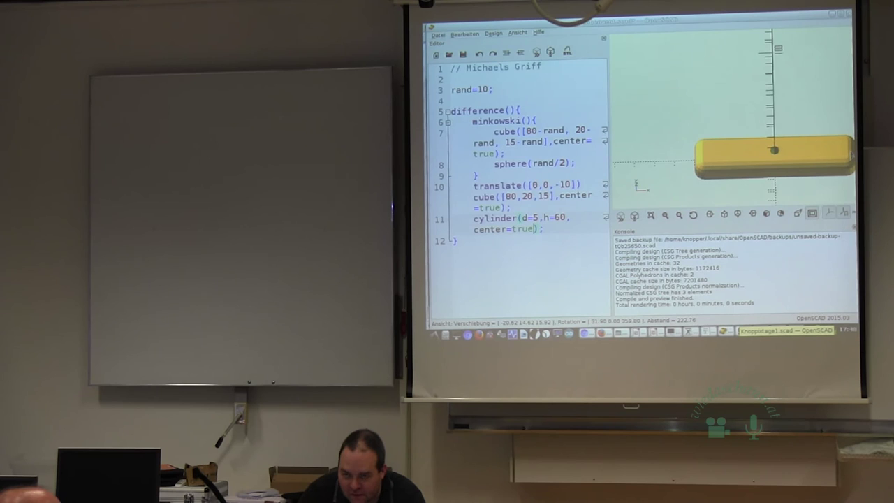
Start a for loop in front of the cylinder with the variable x and -30 as its first value.
left_click(474, 218)
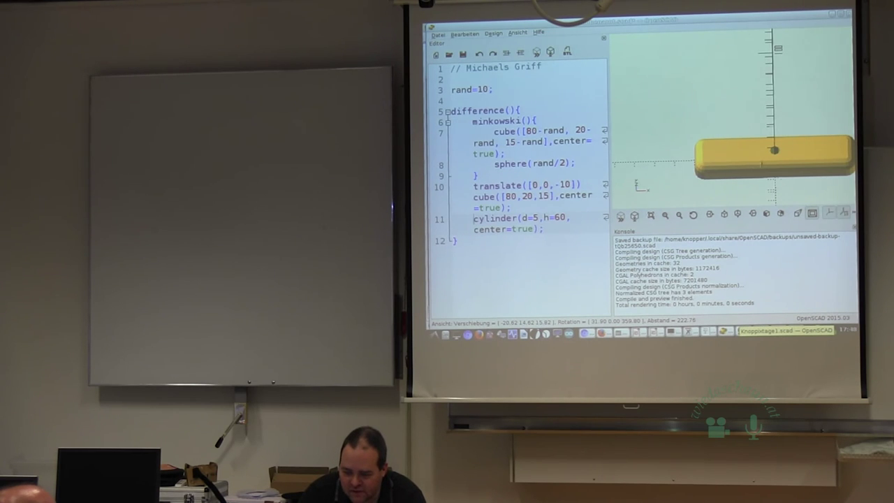
left_click_drag(804, 150, 773, 149)
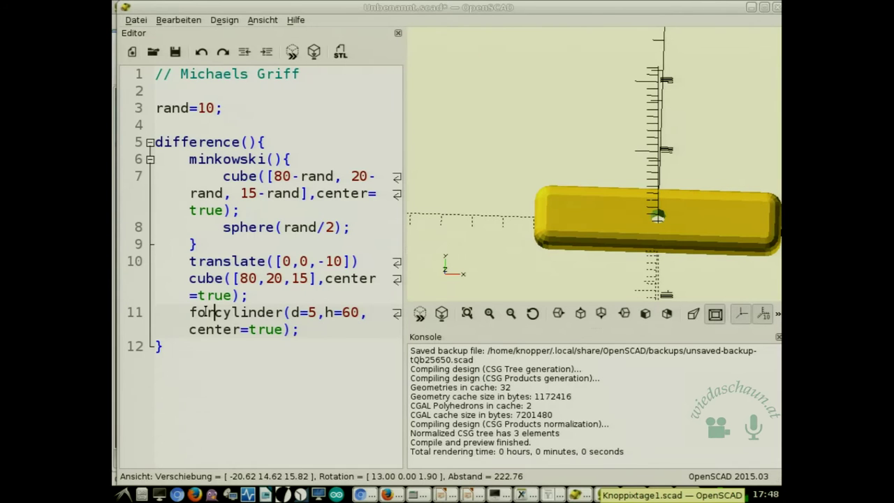
type("(")
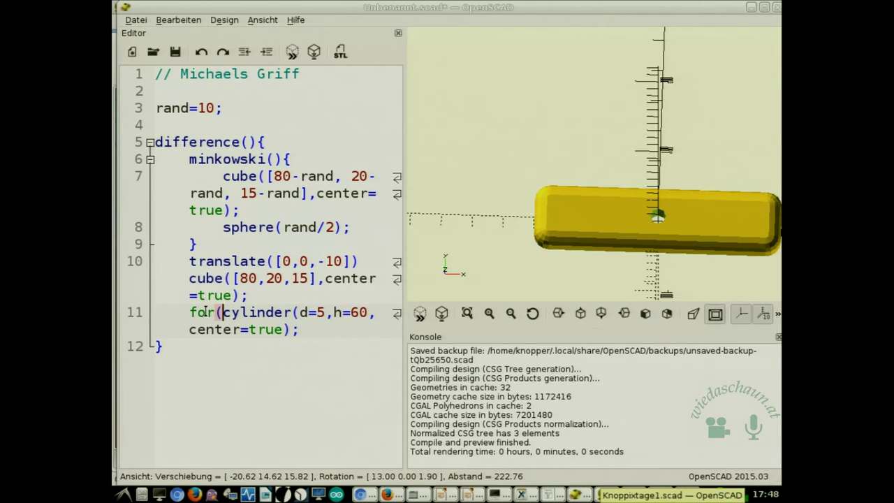
type("x=")
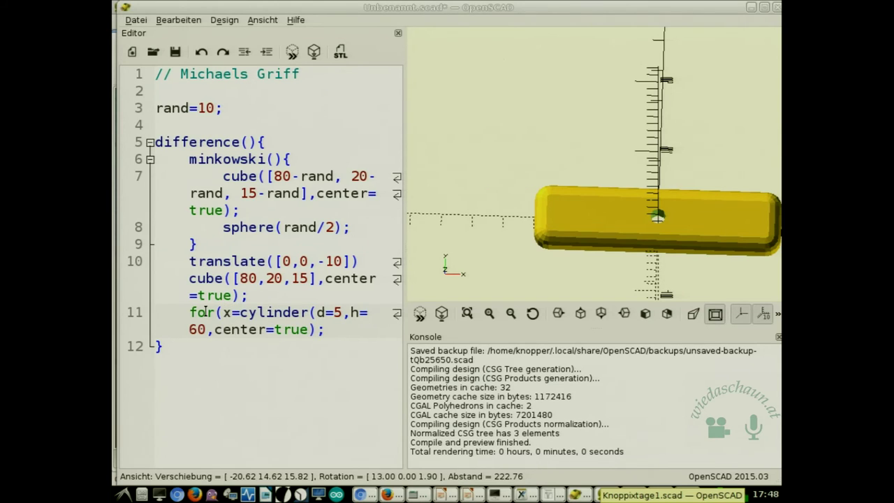
type("[")
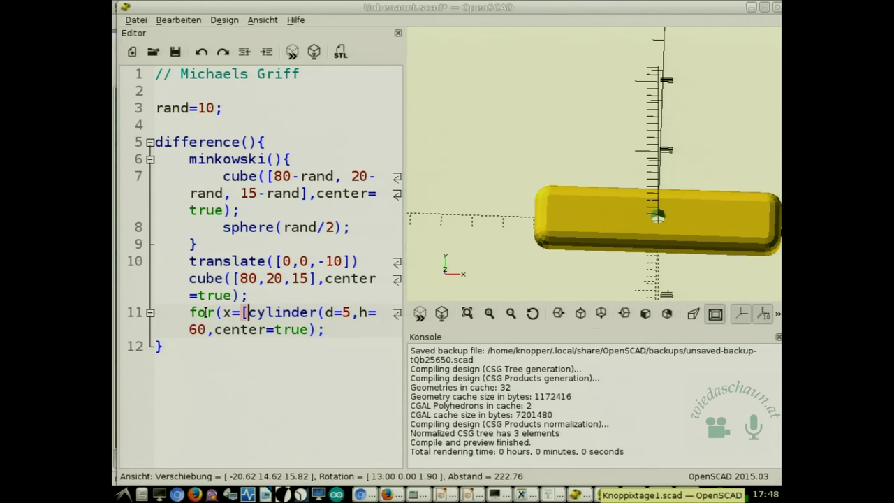
type("-")
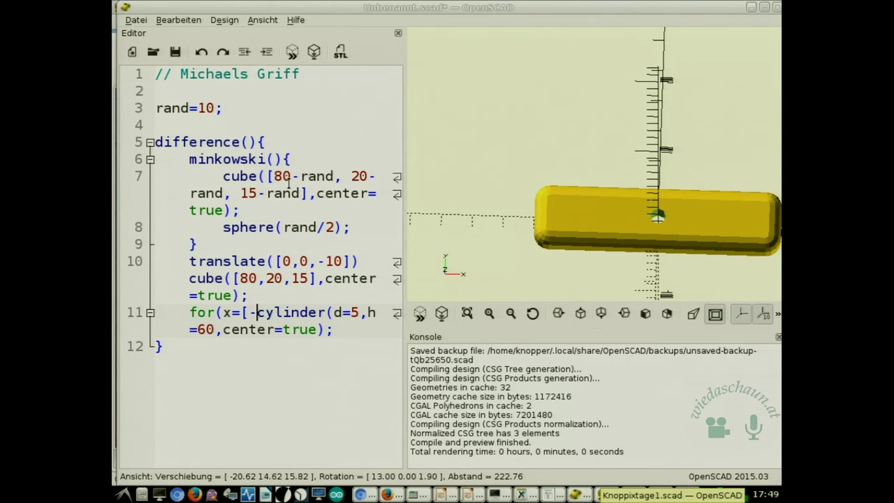
type("30")
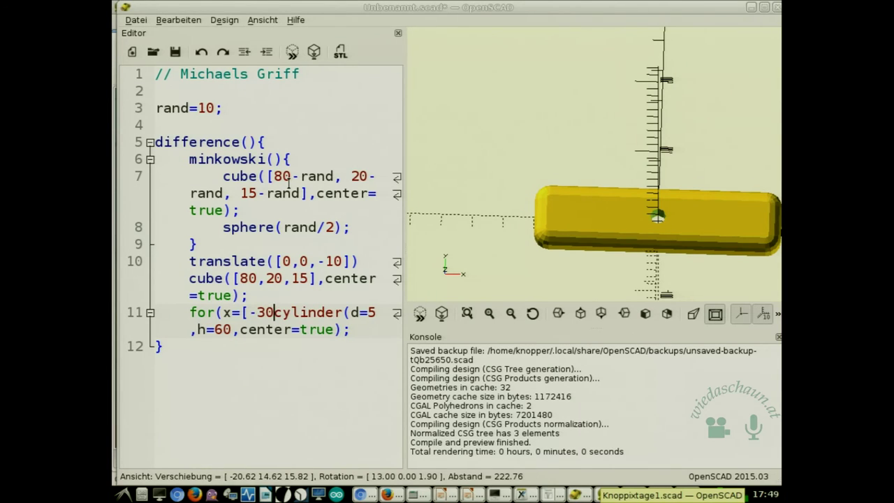
Continue the loop's value list after -30 with a comma and the second value 30.
type(":")
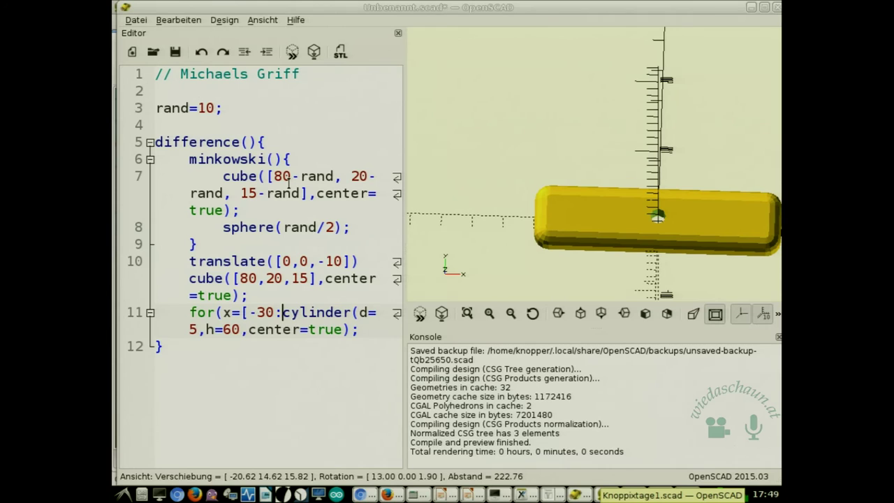
type("60")
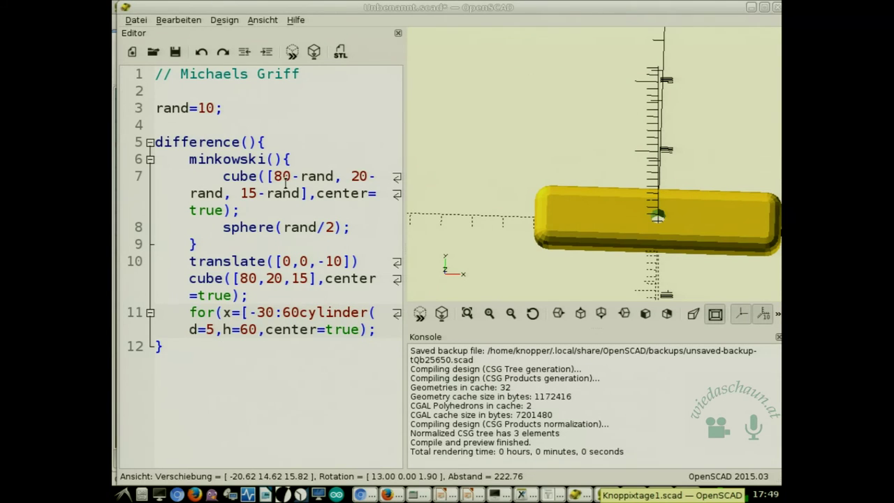
key("BackSpace")
key("BackSpace")
key("BackSpace")
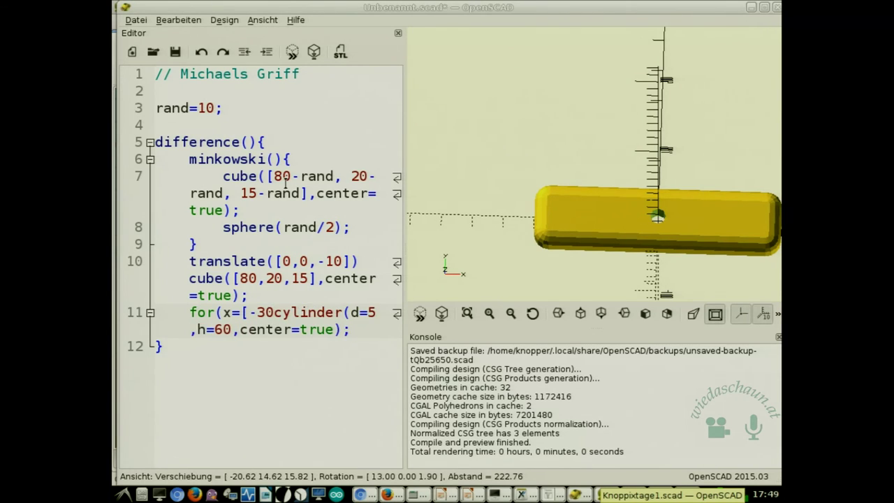
type(",30")
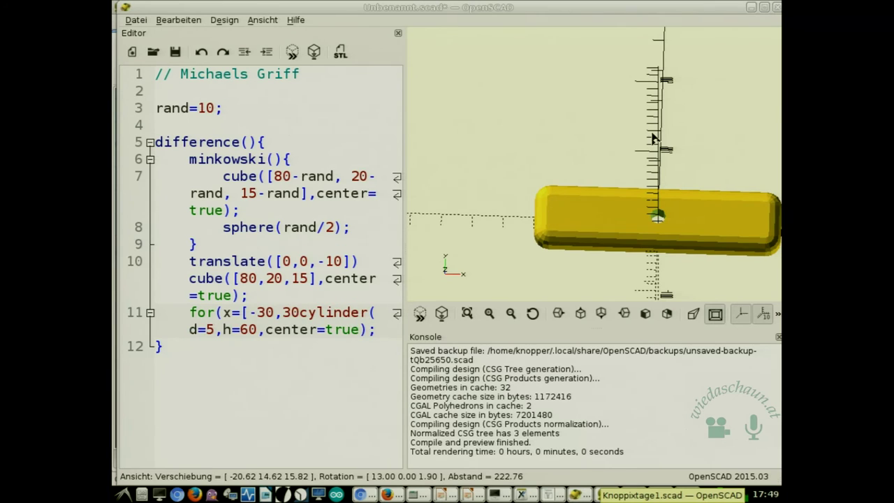
Widen the handle by setting the Y size to 30-rand in the minkowski cube and 30 in the subtracted cube, and preview.
mouse_move(650, 141)
left_mouse_down()
mouse_move(650, 203)
mouse_move(650, 144)
mouse_move(650, 156)
left_mouse_up()
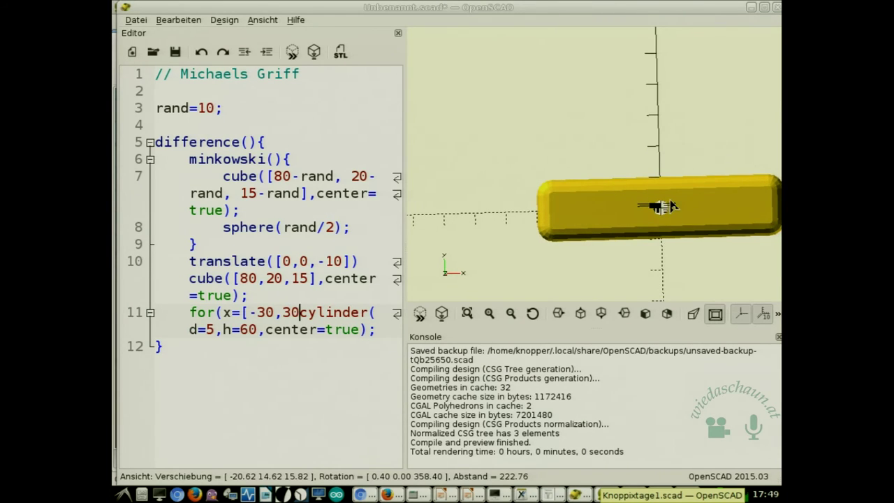
left_click_drag(660, 206, 673, 194)
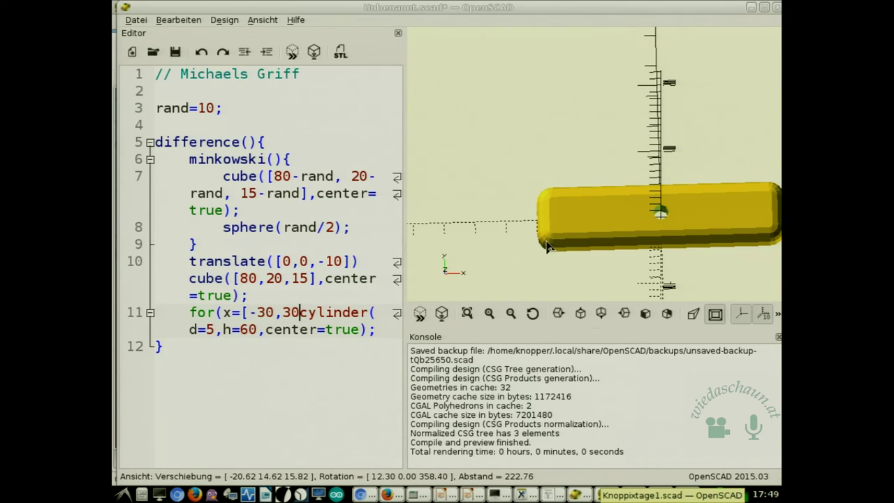
left_click_drag(634, 225, 632, 234)
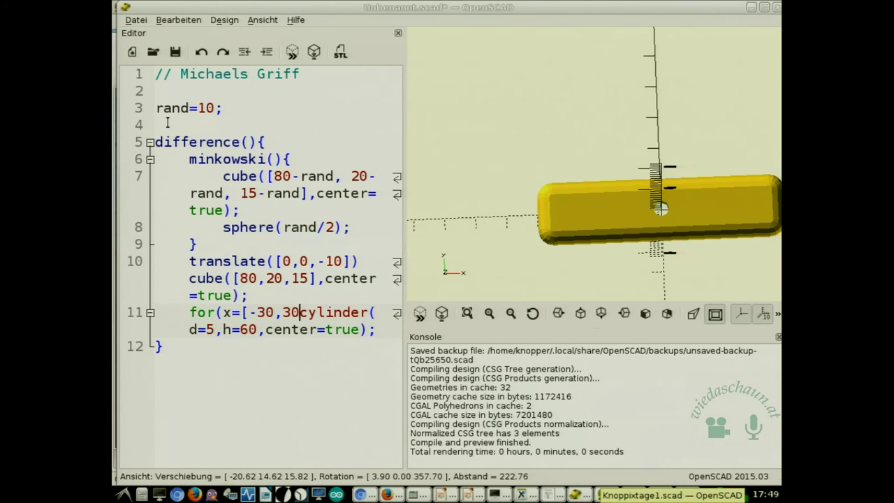
left_click(359, 175)
key("BackSpace")
type("3")
left_click(275, 277)
key("BackSpace")
type("3")
key("F5")
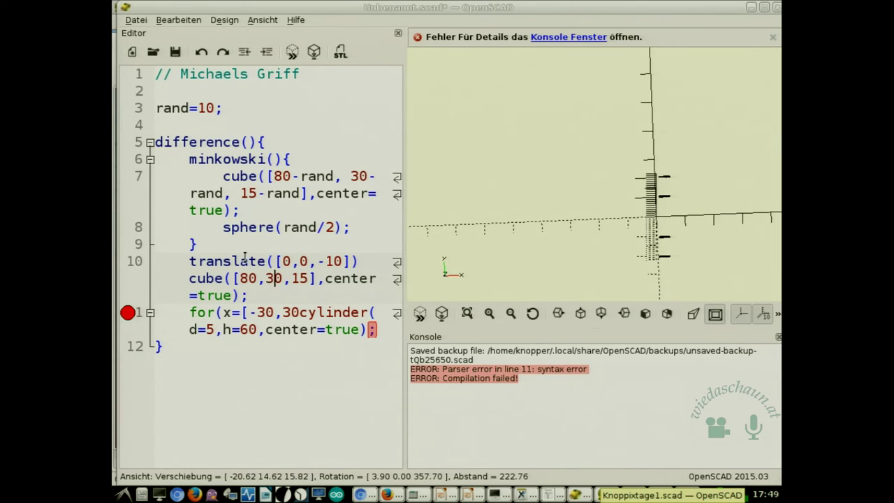
Close the for loop's value list and header, insert translate([x,0,0]) in front of the cylinder, and preview the holes.
left_click(298, 313)
type("]")
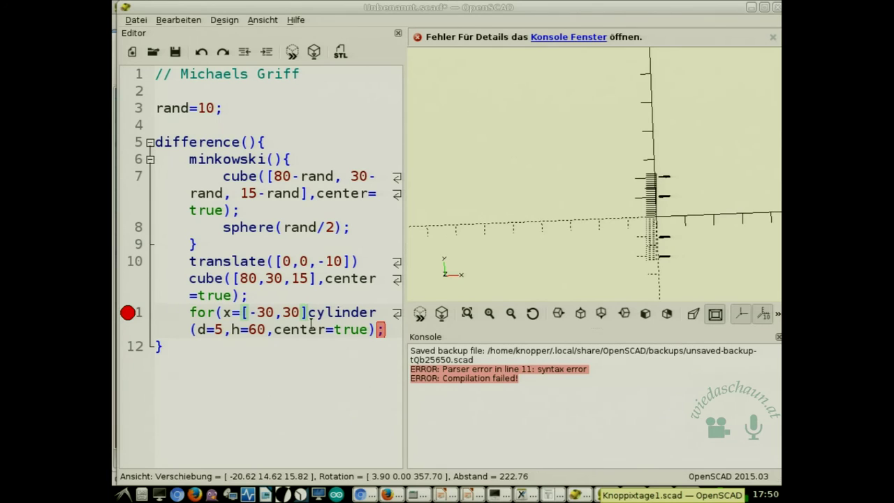
type(")")
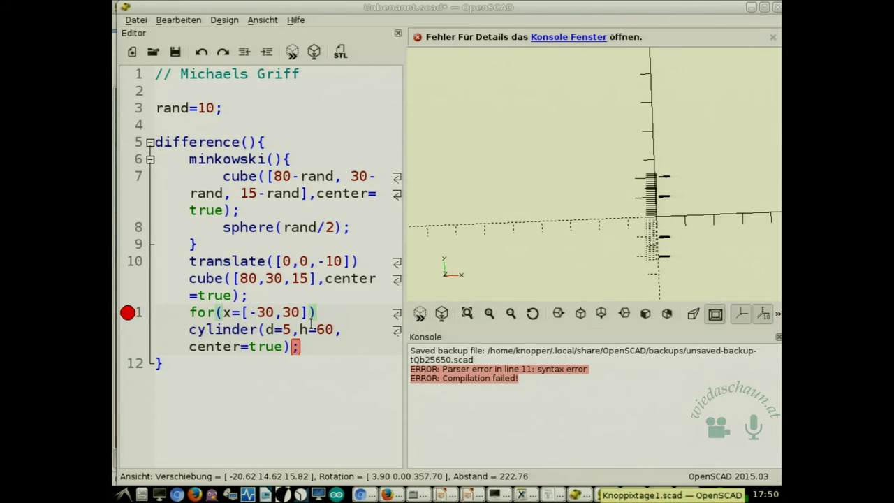
type(" tras")
key("BackSpace")
type("nslate")
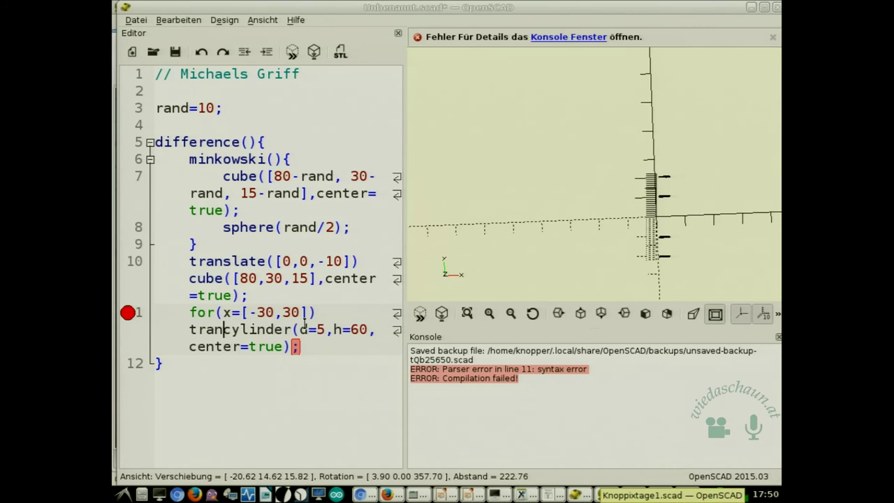
type("(")
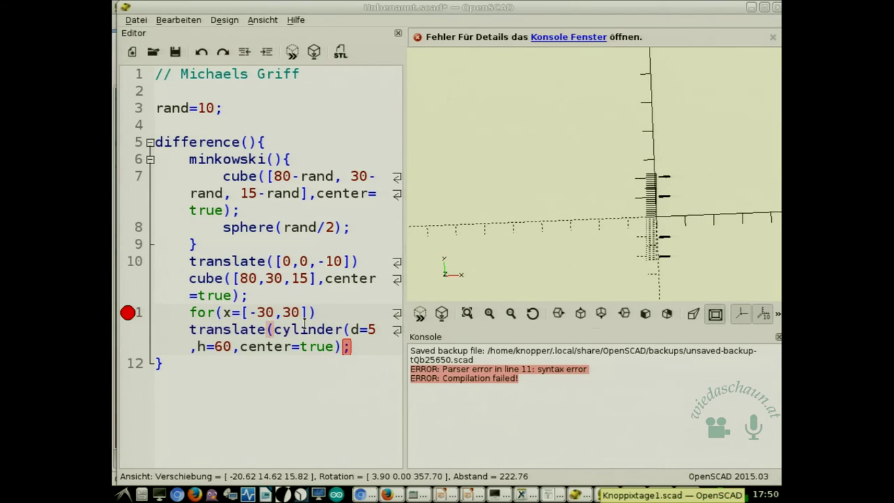
type("[x,0,0")
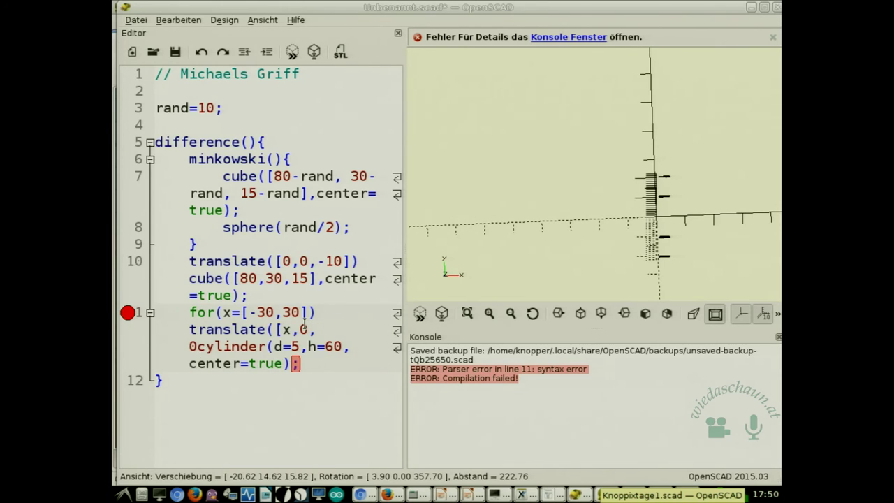
type("])")
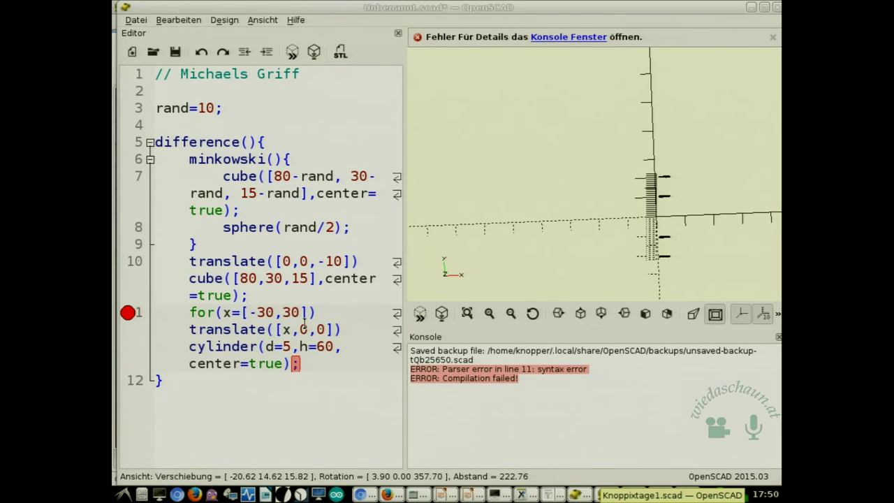
key("F5")
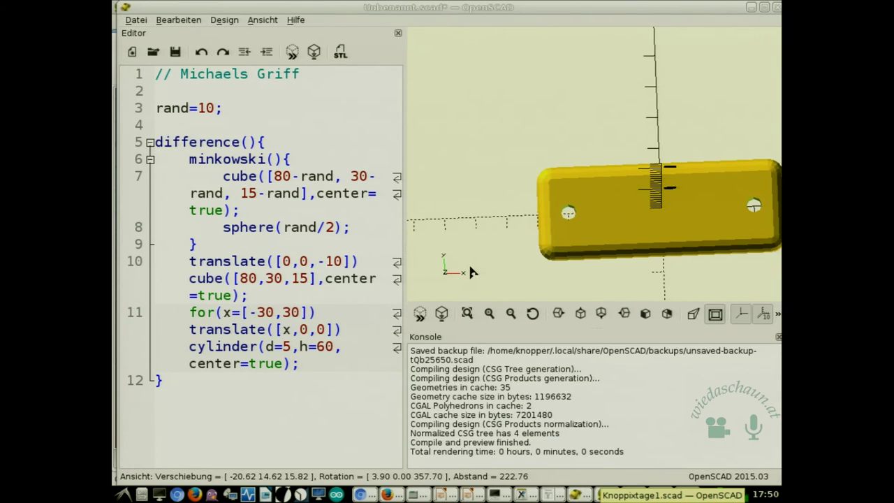
Put the loop's translate and cylinder calls on separate lines, indenting each one level deeper than the line above.
key("Up")
key("Return")
key("Tab")
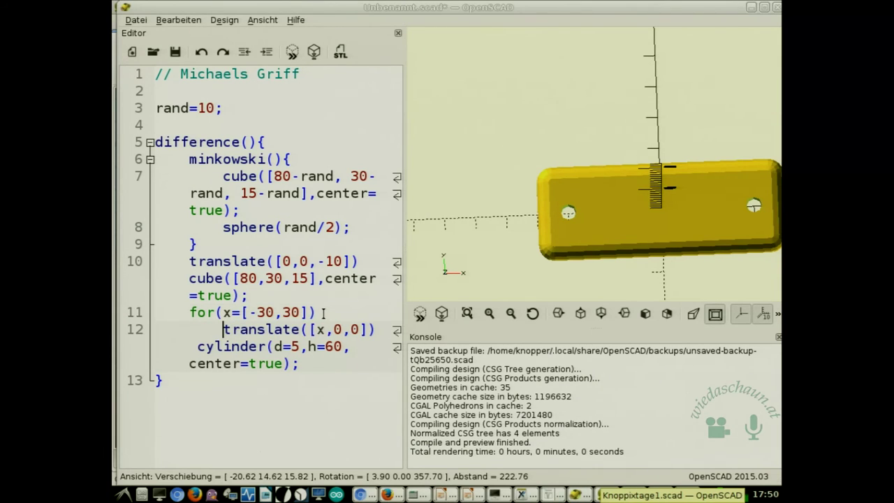
left_click(384, 328)
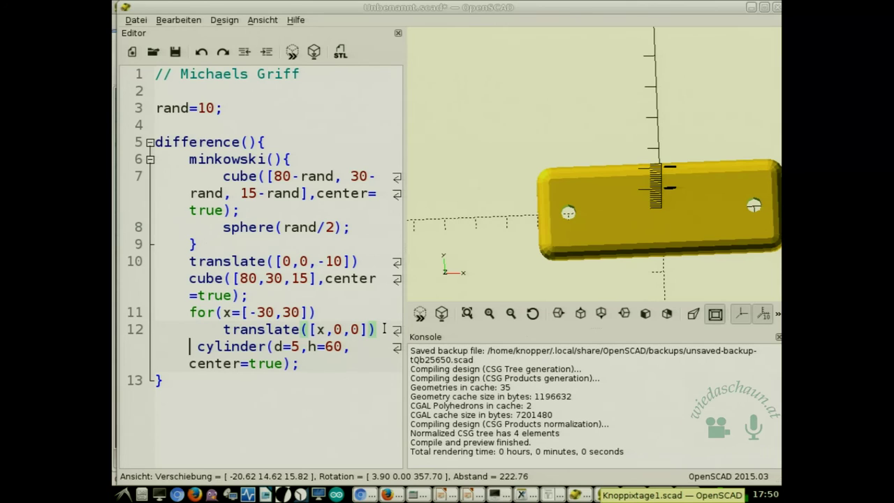
key("Return")
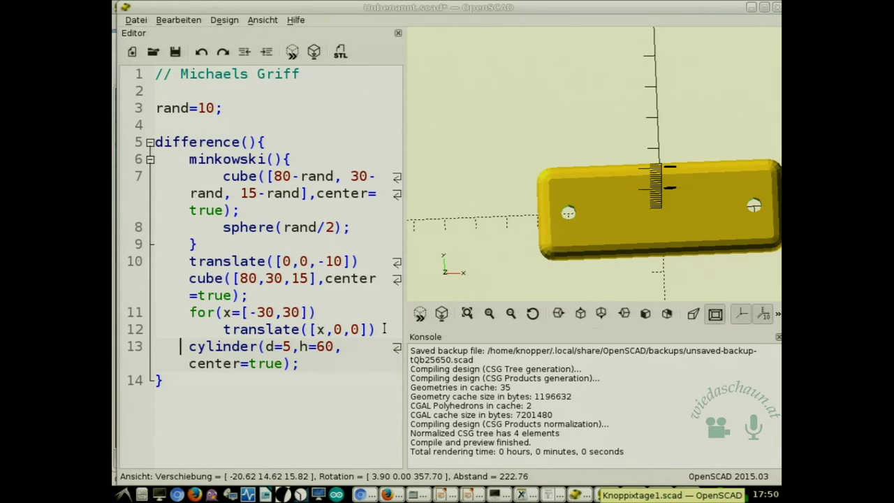
key("Tab")
key("Tab")
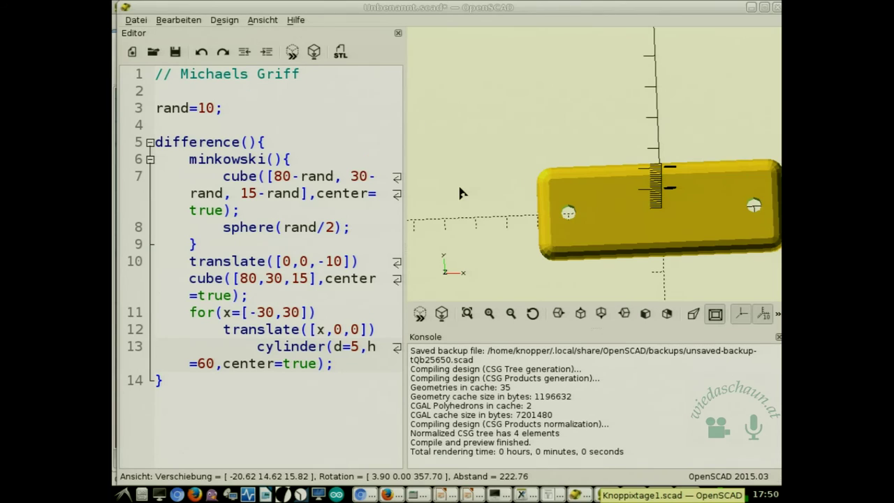
left_click(250, 295)
key("Return")
key("BackSpace")
key("BackSpace")
key("BackSpace")
key("BackSpace")
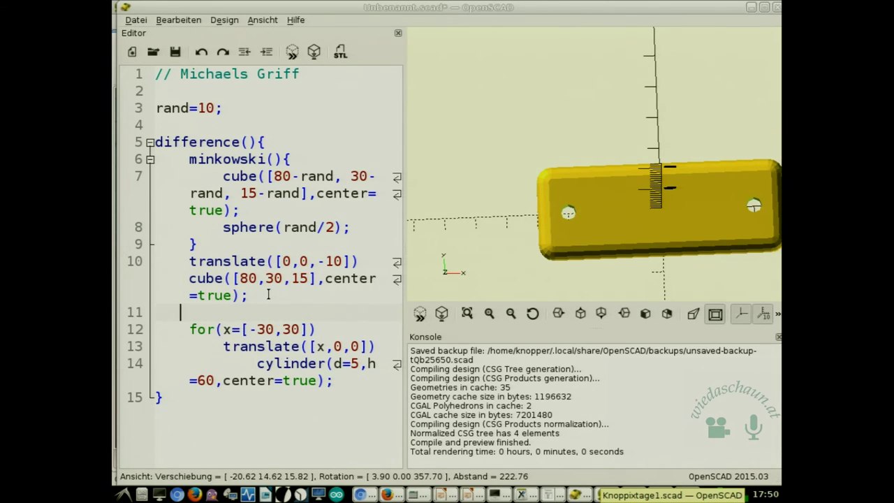
key("BackSpace")
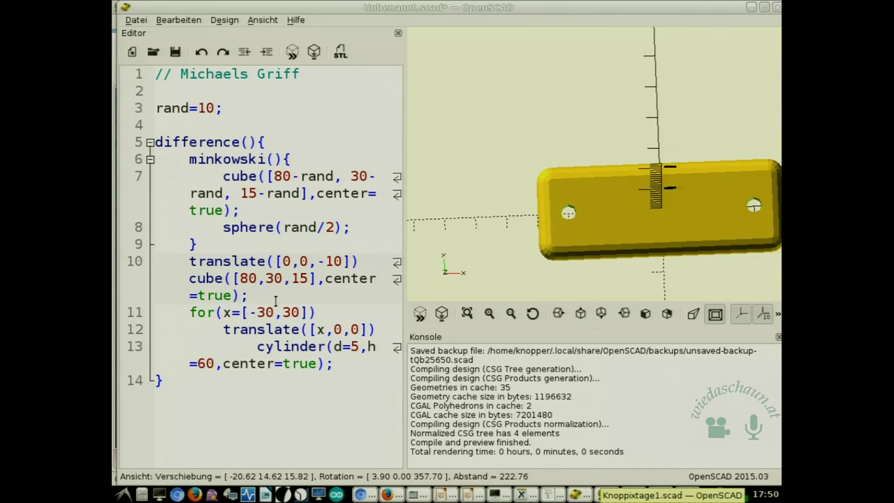
Add a second loop variable y=[-10,10] to the for loop and use y as the translate's Y value.
left_click(307, 313)
type(",y=")
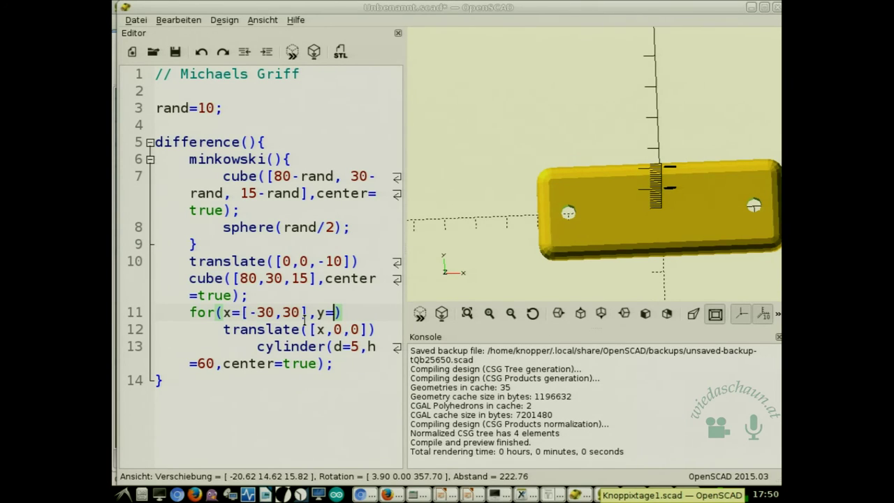
type("[-5")
key("BackSpace")
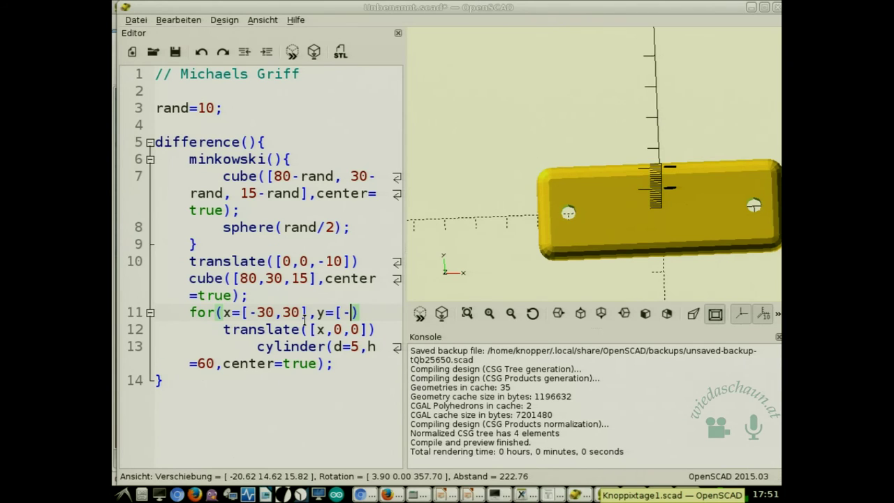
type("10, 10")
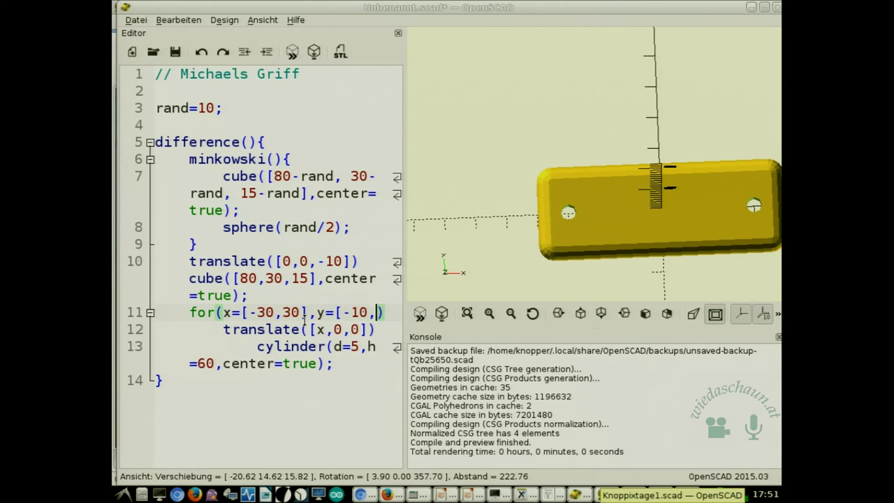
type("]")
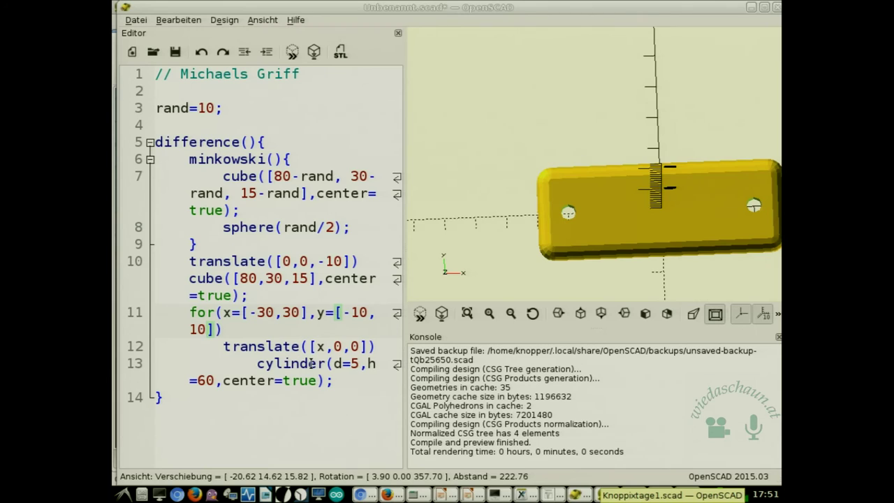
double_click(339, 347)
type("y")
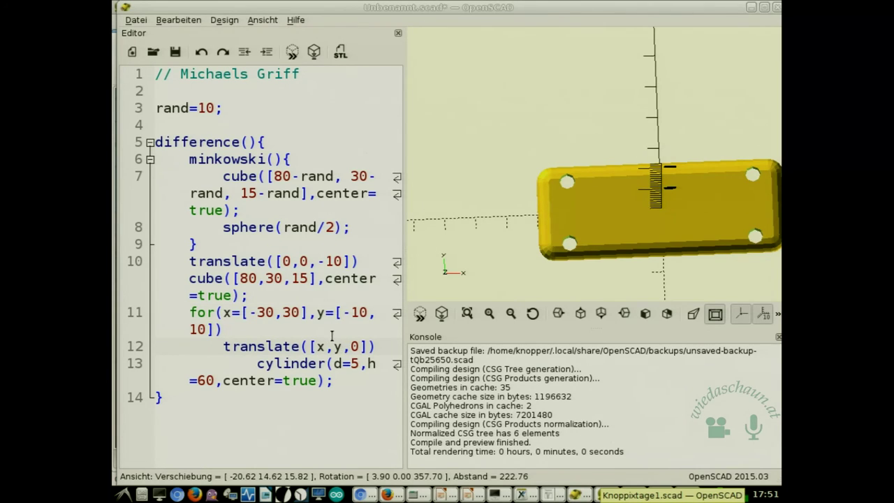
Change the loop's y values to -5 and 5 and preview the closer hole spacing.
double_click(354, 312)
type("5")
double_click(198, 329)
type("5")
key("F5")
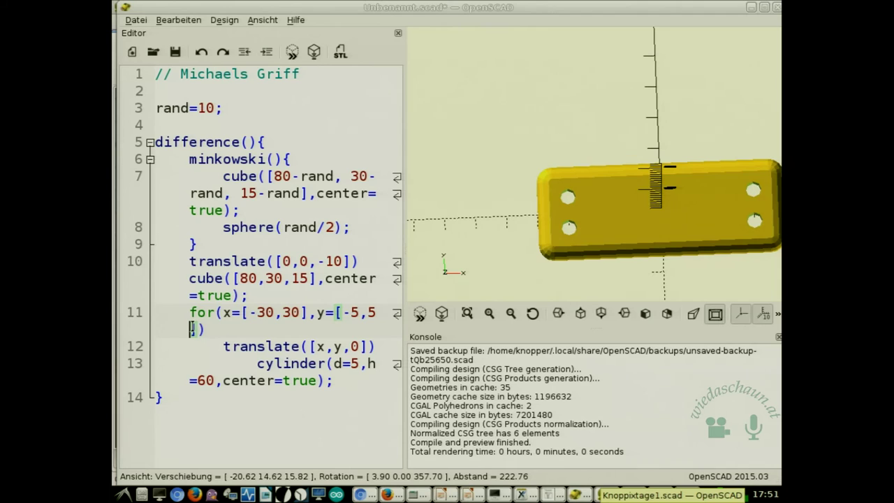
mouse_move(677, 272)
left_mouse_down()
mouse_move(663, 272)
mouse_move(672, 273)
mouse_move(674, 235)
mouse_move(668, 132)
mouse_move(692, 254)
mouse_move(689, 269)
mouse_move(691, 253)
mouse_move(680, 267)
mouse_move(674, 214)
mouse_move(679, 269)
left_mouse_up()
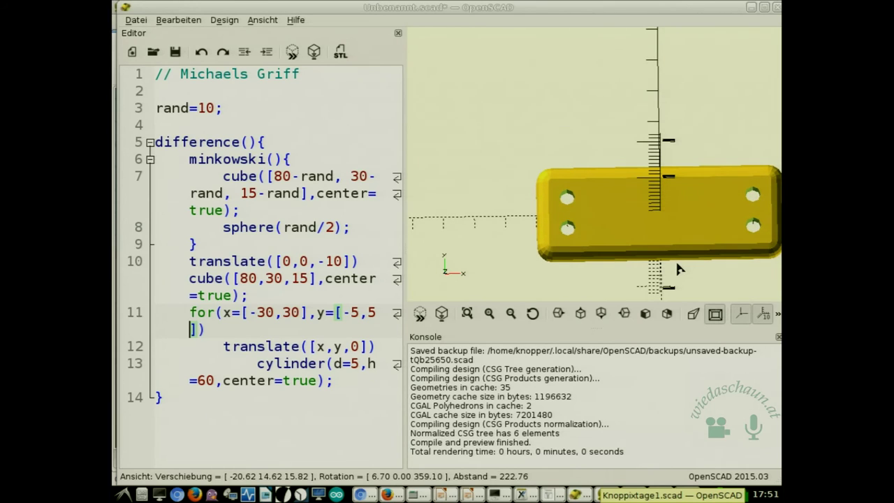
Add $fn=40 to the hole cylinder before its center parameter and preview the smoother holes.
left_click(221, 380)
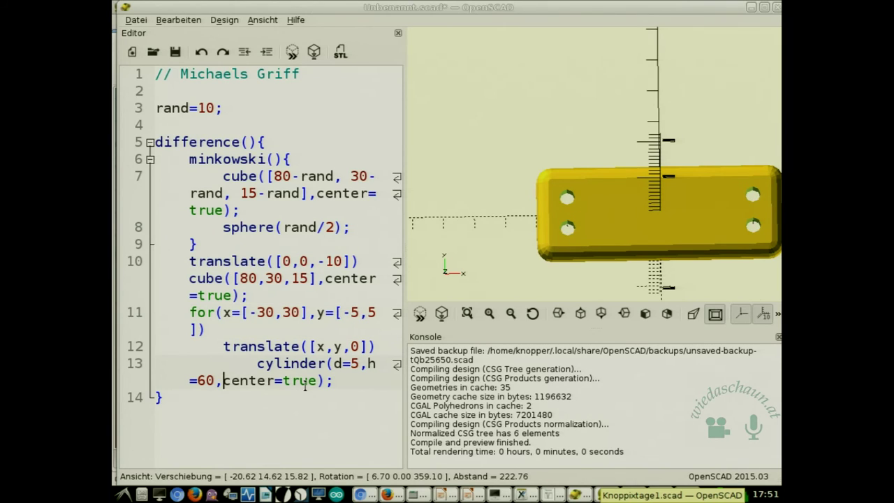
type("$fn=40")
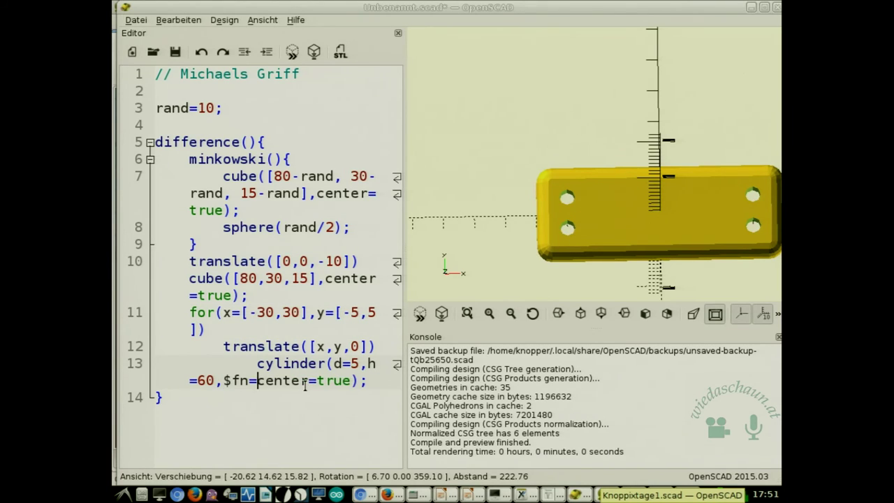
type(",")
key("F5")
mouse_move(661, 223)
left_mouse_down()
mouse_move(658, 237)
mouse_move(656, 94)
mouse_move(656, 234)
mouse_move(656, 224)
left_mouse_up()
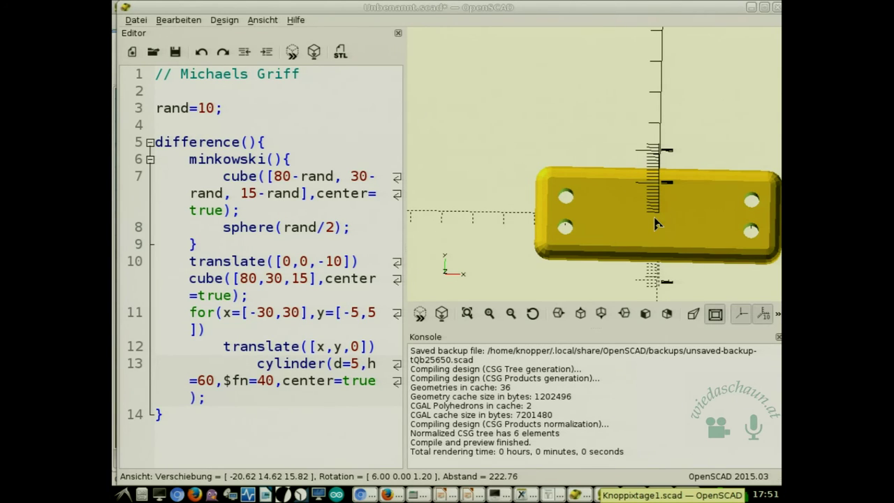
left_click_drag(656, 223, 656, 227)
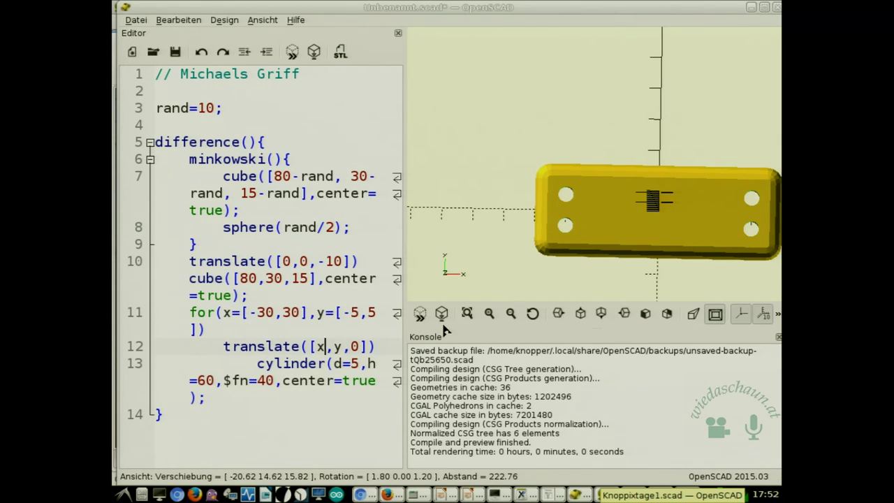
Stagger the holes by changing the translate's X value to x-y/2, and preview the handle.
type("-y")
type("/2")
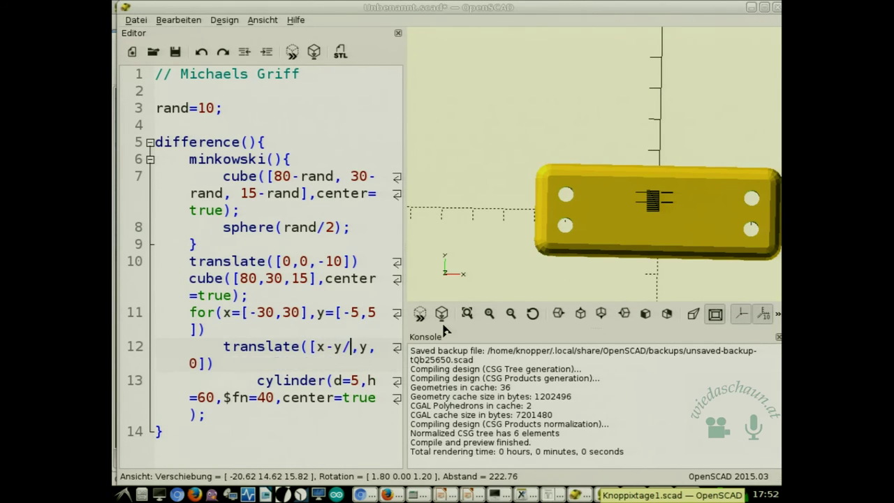
key("F5")
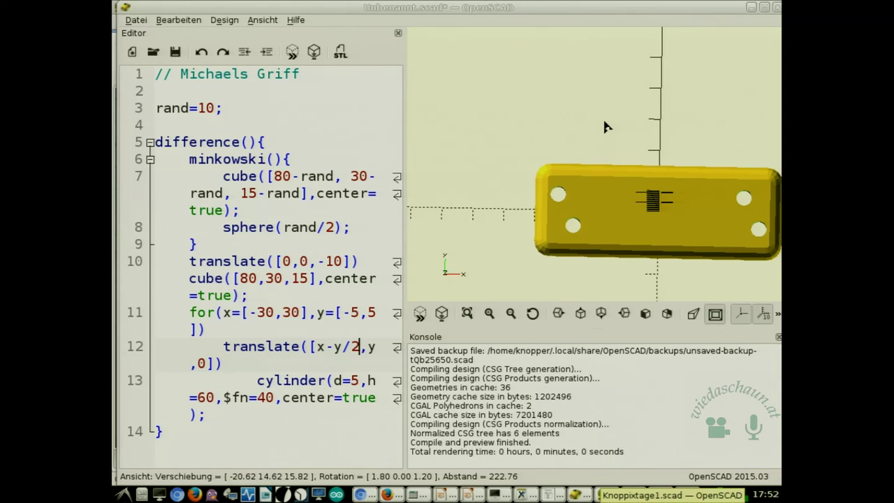
scroll(605, 126, "down", 3)
left_click_drag(678, 244, 682, 224)
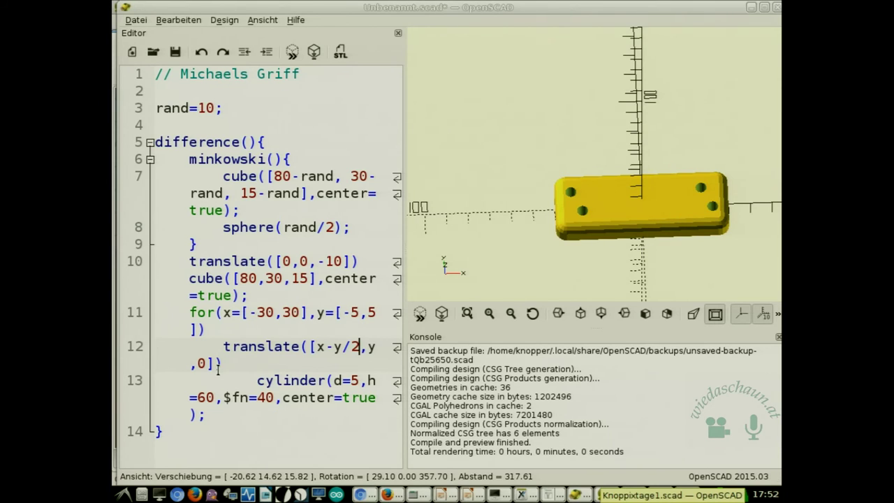
Open a curly-brace block after the translate call in the for loop.
left_click(257, 379)
left_click(282, 351)
left_click(225, 363)
type("{")
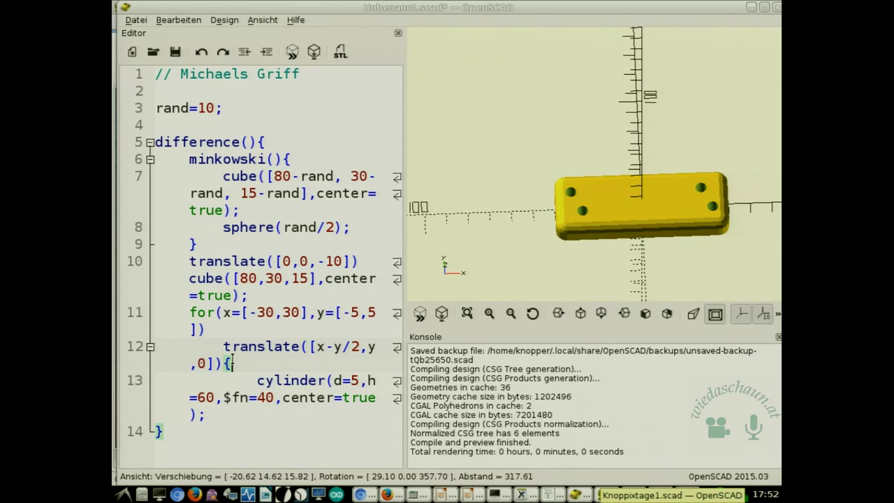
Below the hole cylinder, start a conical cylinder with d1=1, d2=20, h=5 and center=true.
left_click(288, 401)
left_click(282, 413)
key("Return")
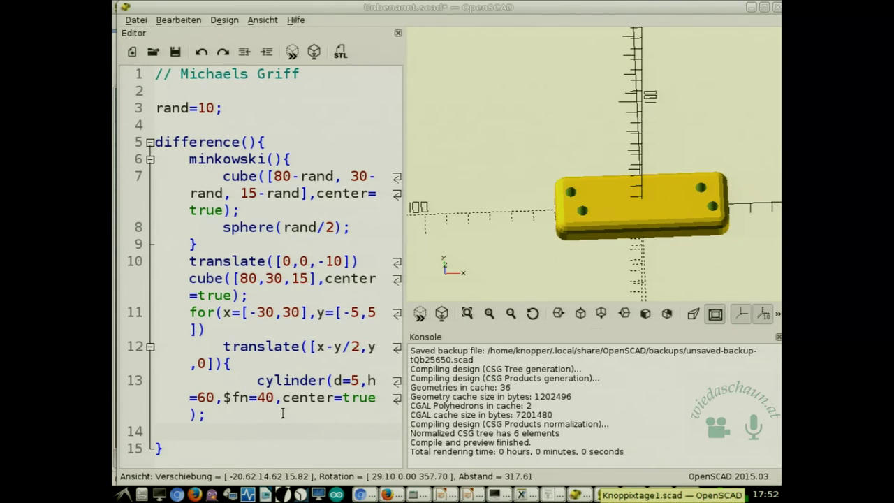
type("cylinder")
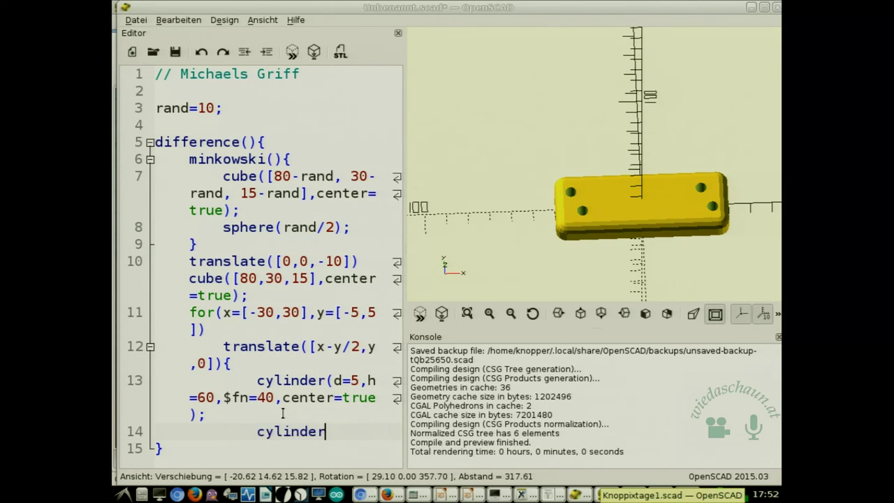
type("(d1=")
type("1,d2")
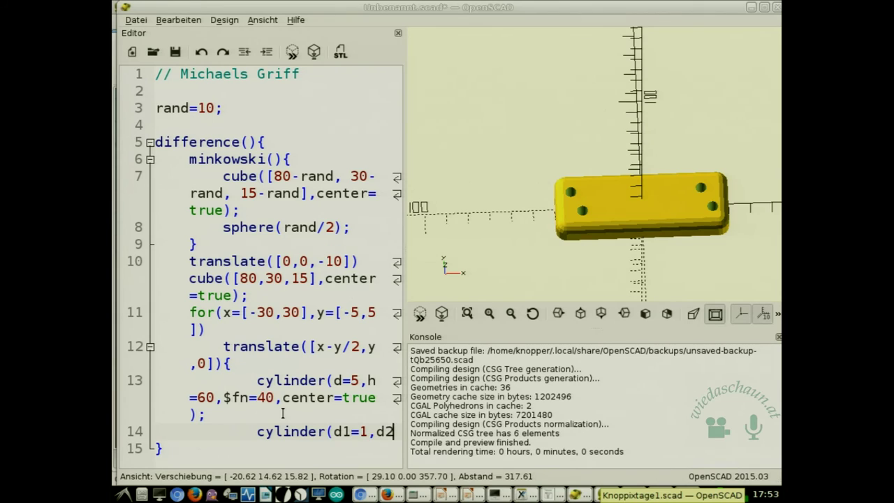
type("=20")
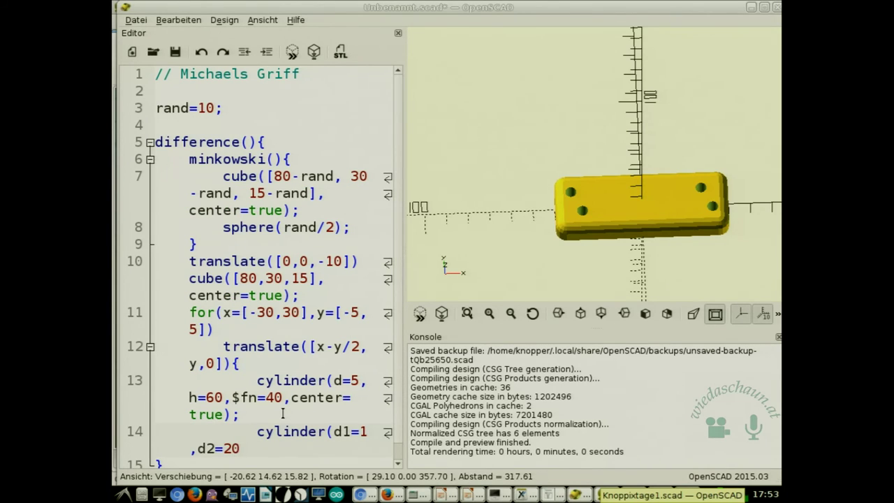
type(",h=5,center=")
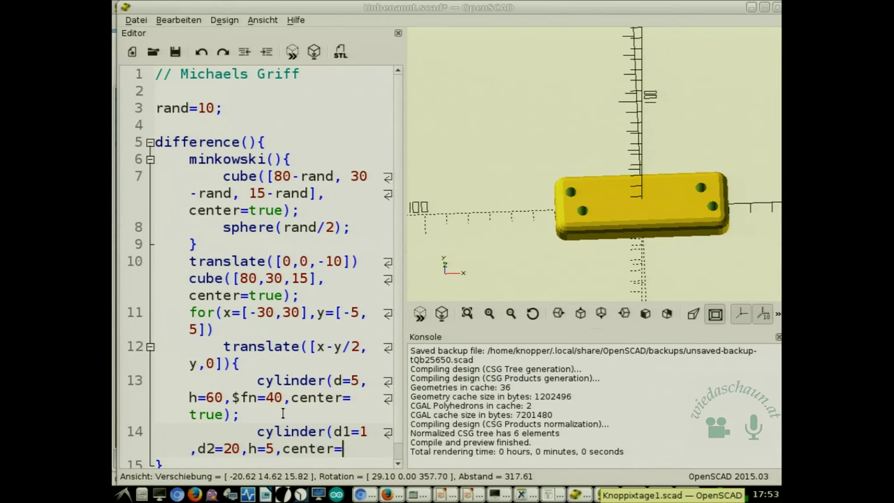
type("true")
Insert $fn=40 before the center parameter of the conical cylinder.
key("ctrl+Left")
key("ctrl+Left")
key("ctrl+Left")
key("ctrl+Left")
key("Right")
type("$fn=")
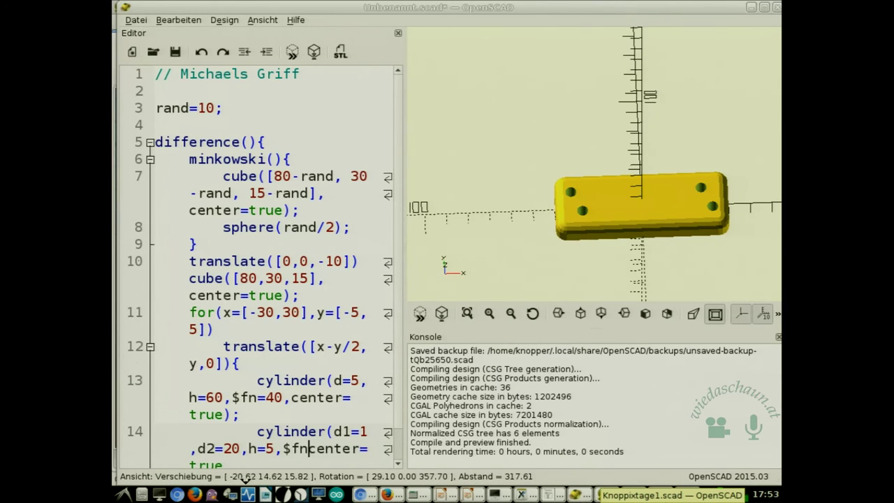
type("40")
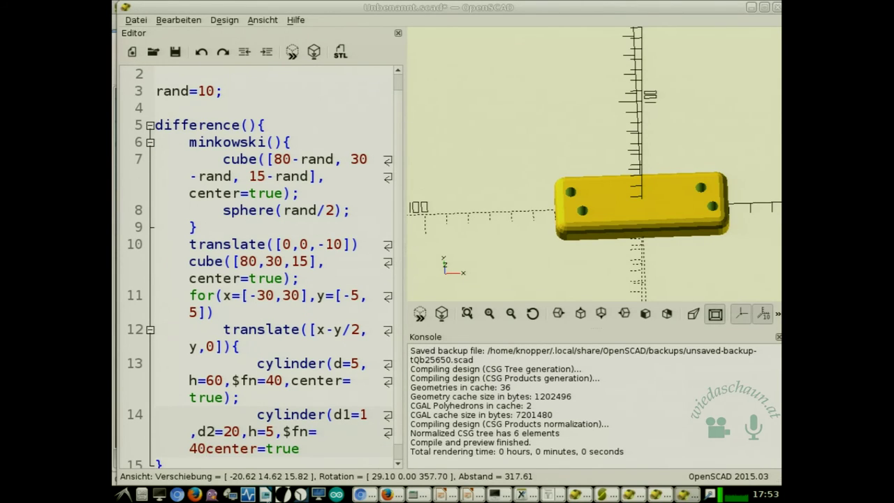
type(",")
Finish the conical cylinder statement, close the translate's curly-brace block below it, and preview the handle.
key("Right")
key("Right")
key("Right")
key("Right")
key("Right")
key("Right")
key("Right")
key("Right")
key("Right")
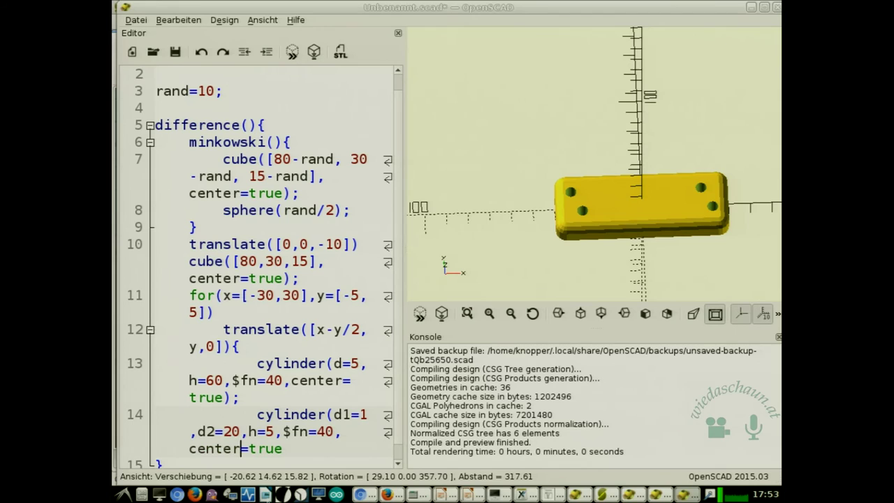
key("Right")
key("Right")
type(");")
key("F5")
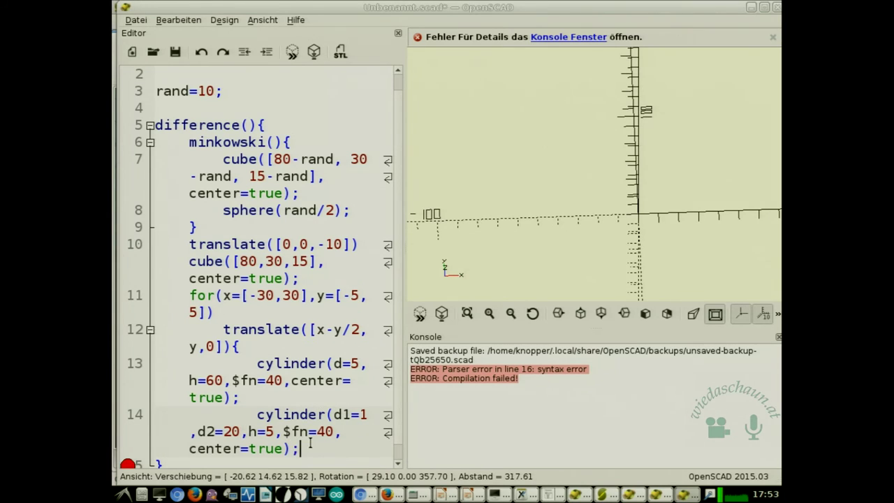
key("Return")
key("F5")
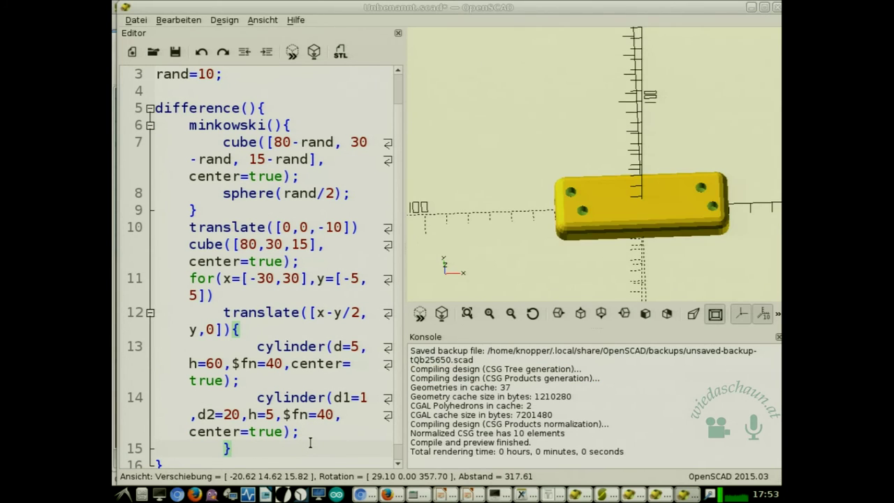
Prefix the conical cylinder with translate([0,0,10]) and preview the handle.
left_click_drag(696, 244, 697, 275)
left_click(258, 398)
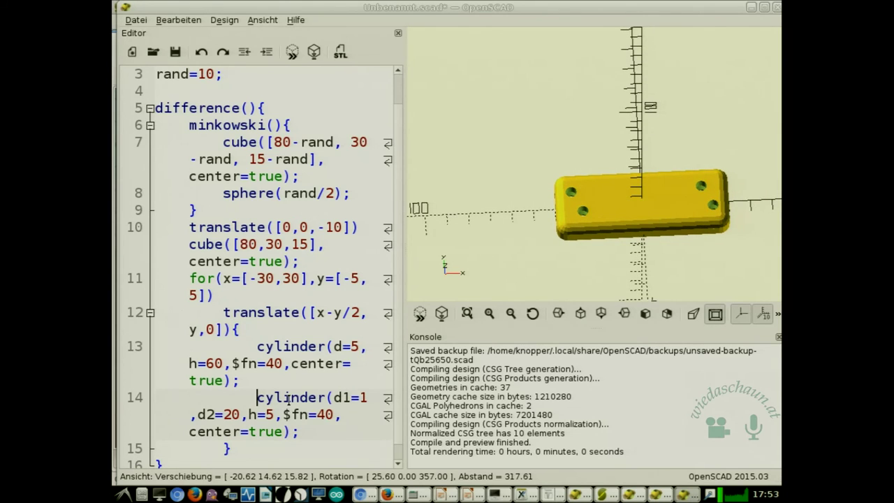
type("translate(")
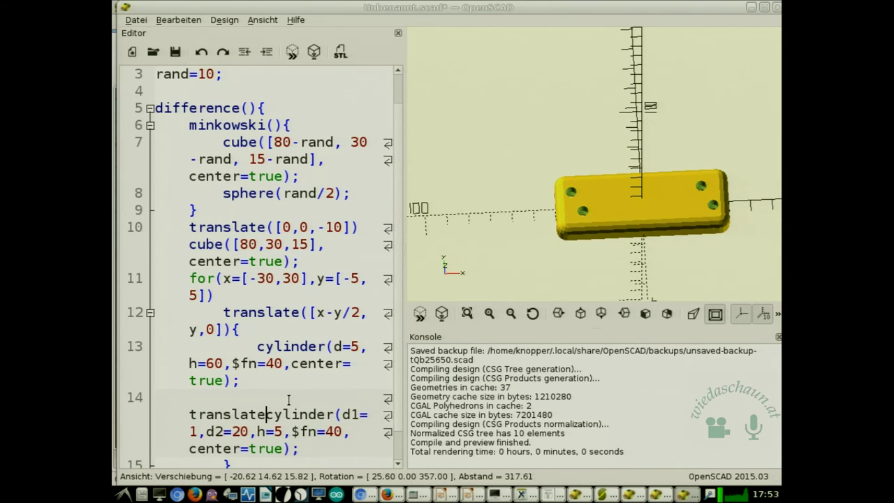
type("[0,0,")
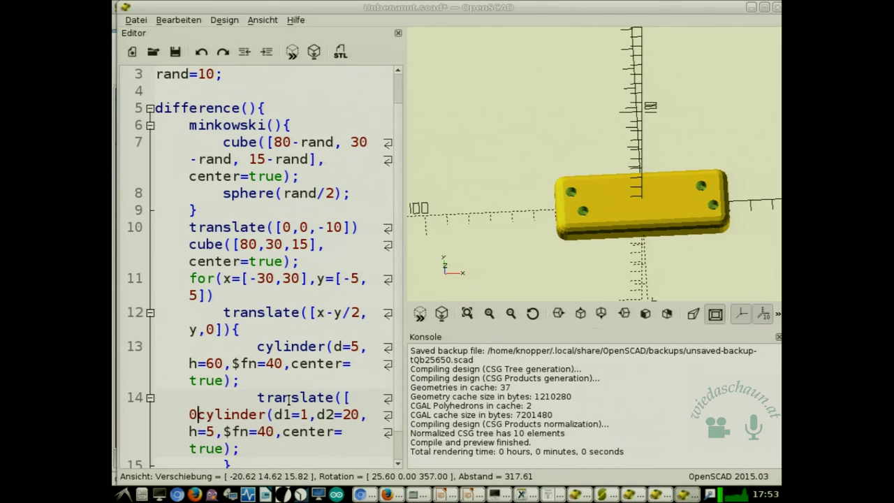
type("10")
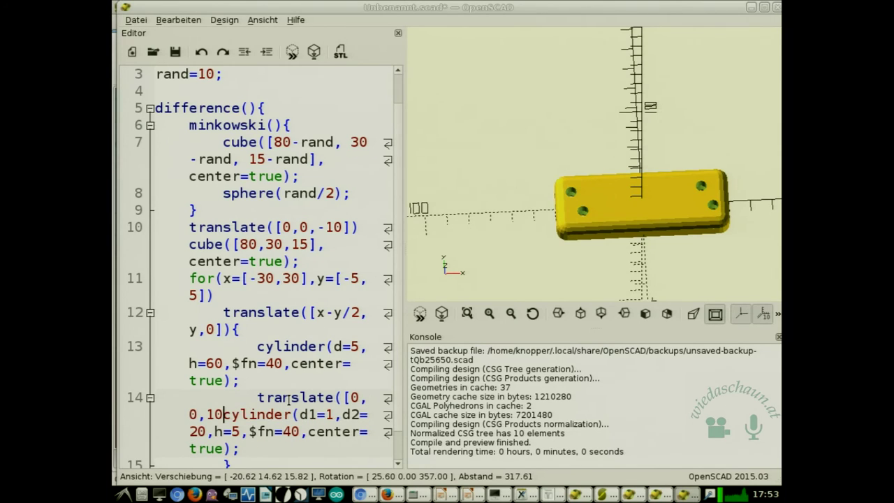
type("])")
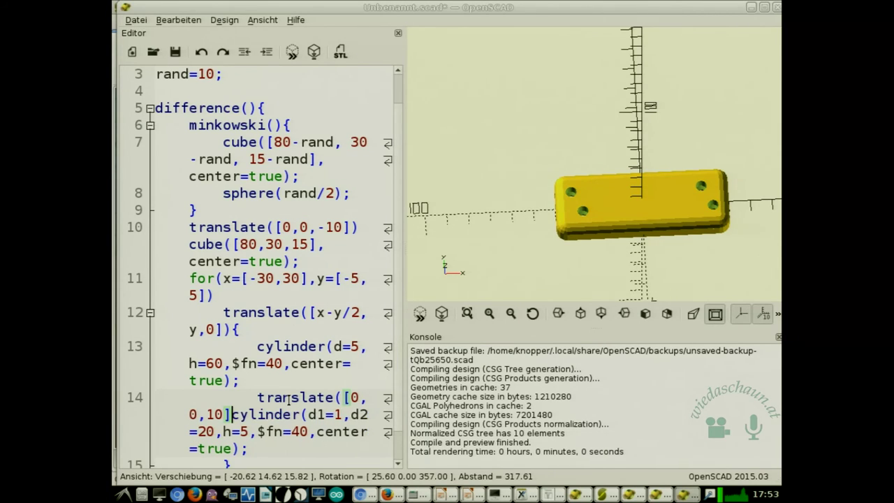
key("F5")
mouse_move(632, 246)
left_mouse_down()
mouse_move(633, 254)
mouse_move(631, 238)
left_mouse_up()
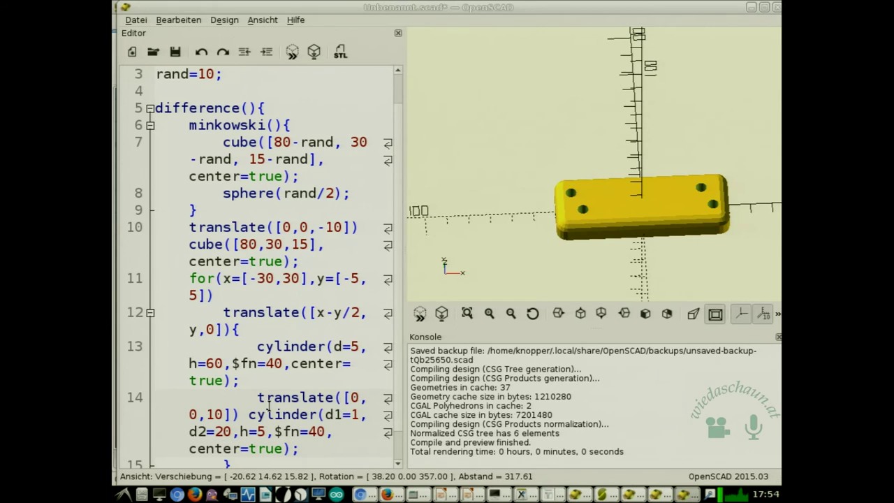
Add the # highlight modifier before the conical cylinder and preview the cones from the side.
type("#")
key("F5")
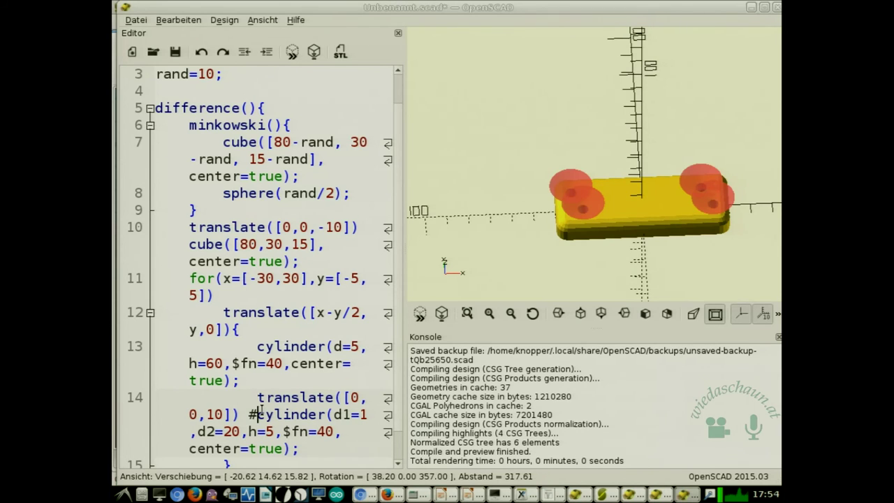
left_click_drag(532, 307, 537, 250)
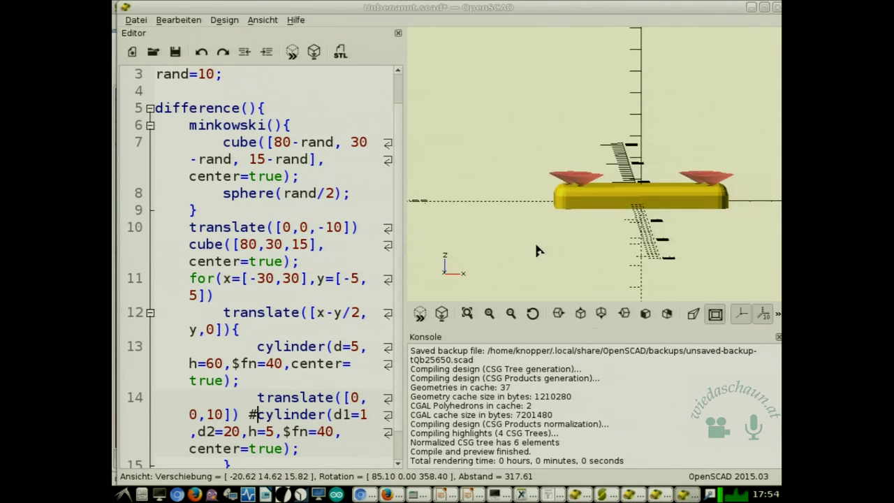
Try a Z offset of 5 in the cone's translate and preview the handle.
left_click(256, 415)
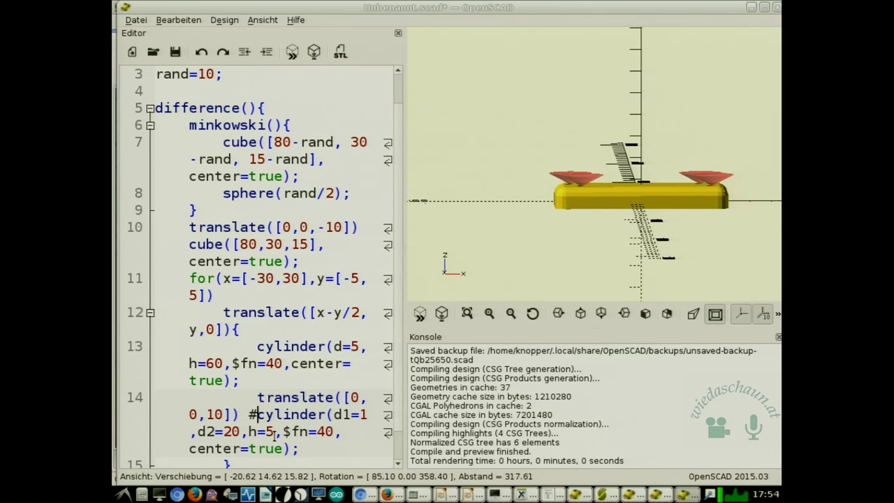
left_click(221, 415)
key("BackSpace")
key("BackSpace")
type("5")
key("F5")
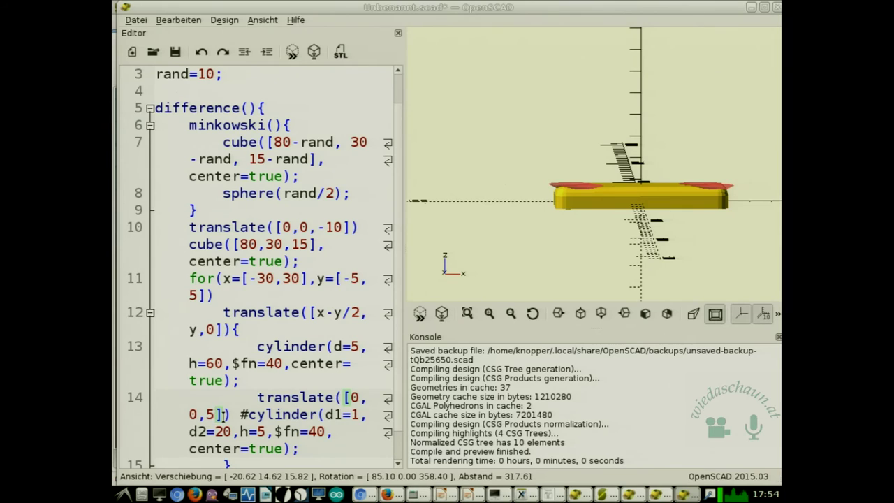
Try raising the cone's Z offset to 8 and 8.5, previewing each value.
key("BackSpace")
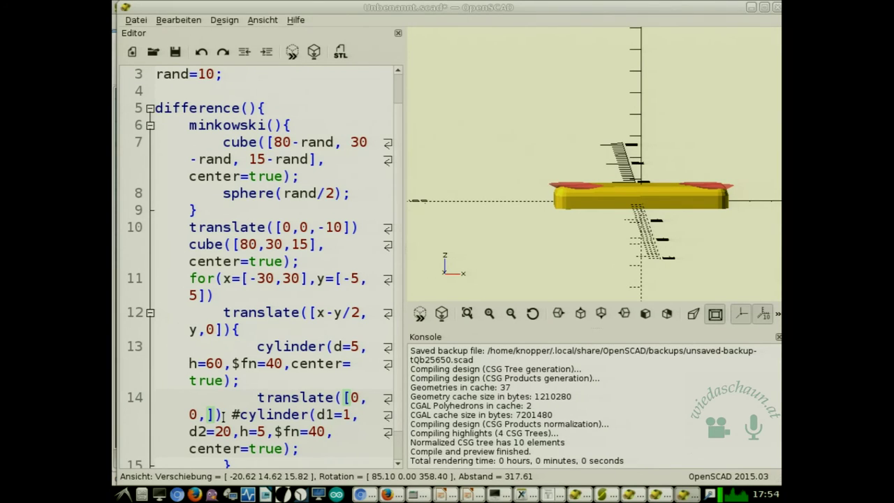
type("8")
key("F5")
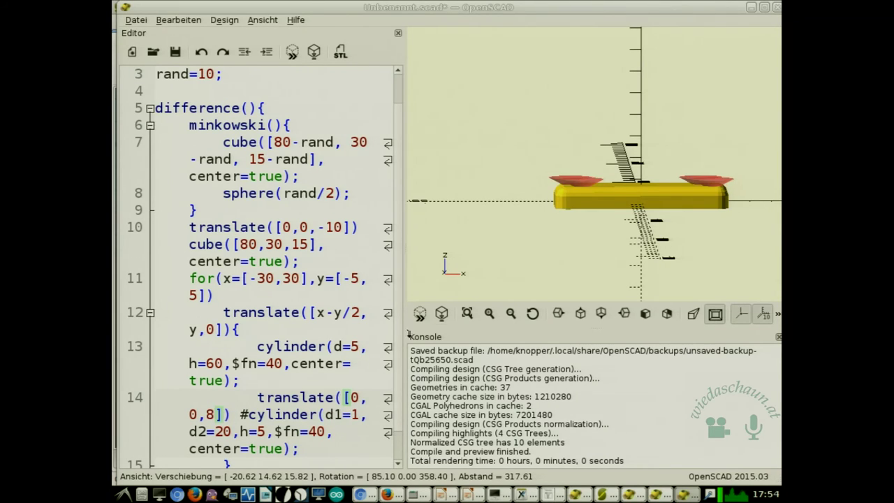
left_click_drag(564, 247, 574, 265)
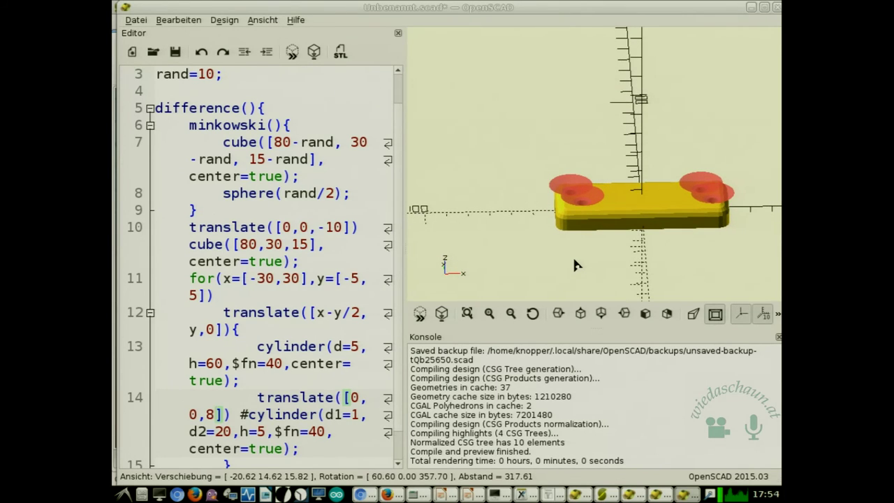
type(".5")
key("F5")
Remove the # modifier from the conical cylinder, preview, and examine the screw holes up close.
left_click(262, 415)
key("BackSpace")
key("F5")
left_click_drag(593, 149, 569, 222)
scroll(571, 251, "up", 5)
scroll(570, 249, "up", 5)
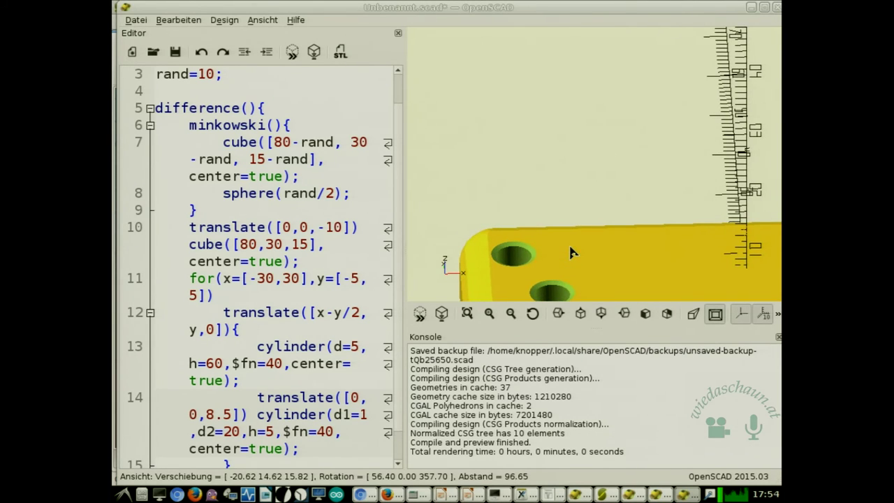
Try a Z offset of 9 in the cone's translate and preview the holes.
left_click(231, 412)
key("BackSpace")
key("BackSpace")
key("BackSpace")
type("9")
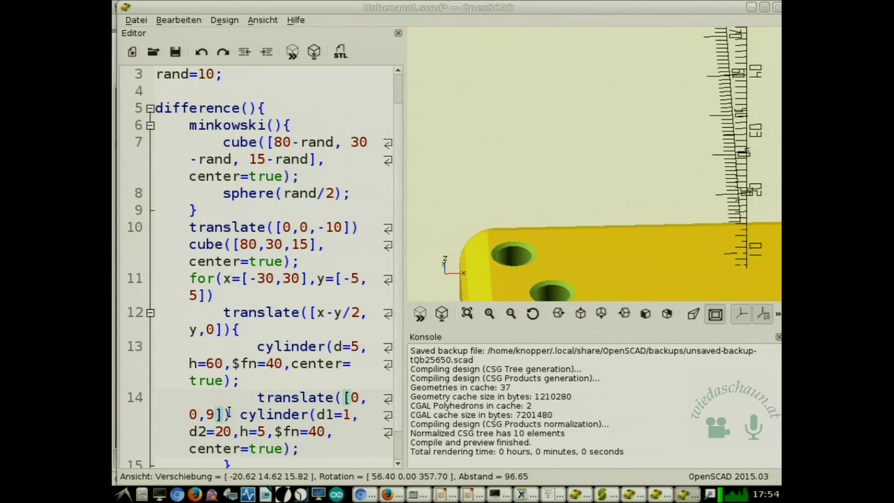
key("F5")
Lower the cone's Z offset to 7, then adjust it to 7.5, previewing each value.
key("BackSpace")
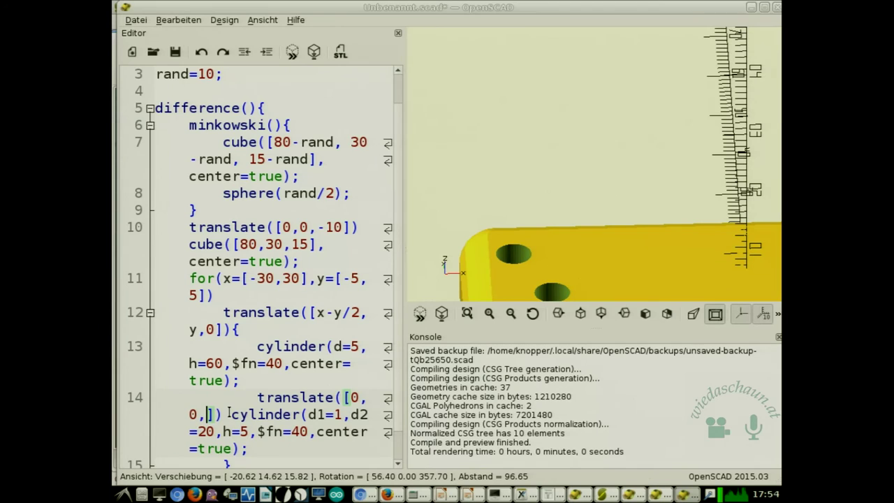
type("7")
key("F5")
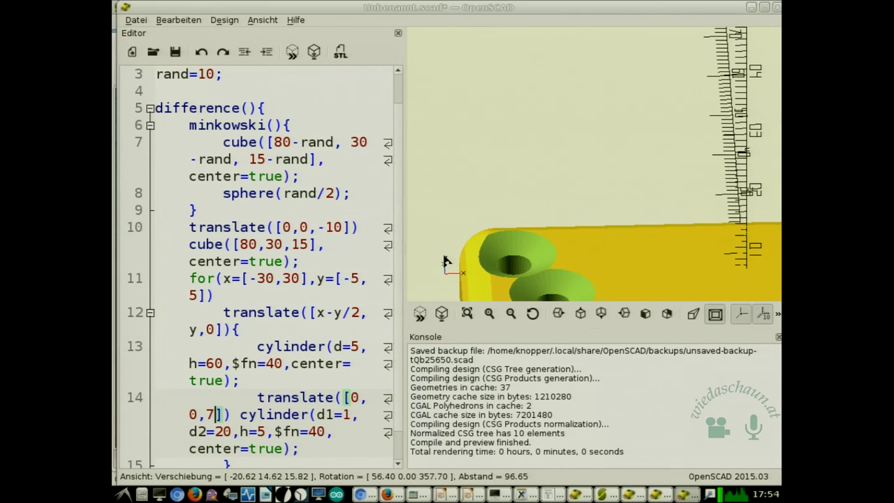
type(".5")
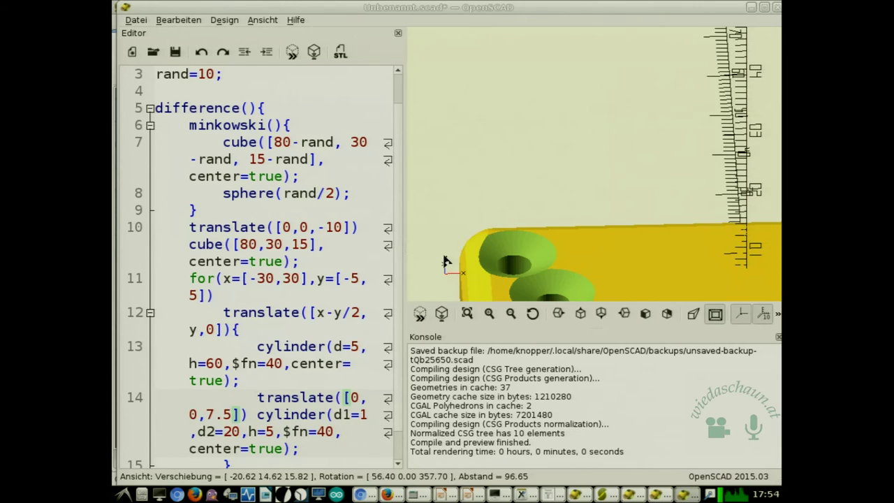
key("F5")
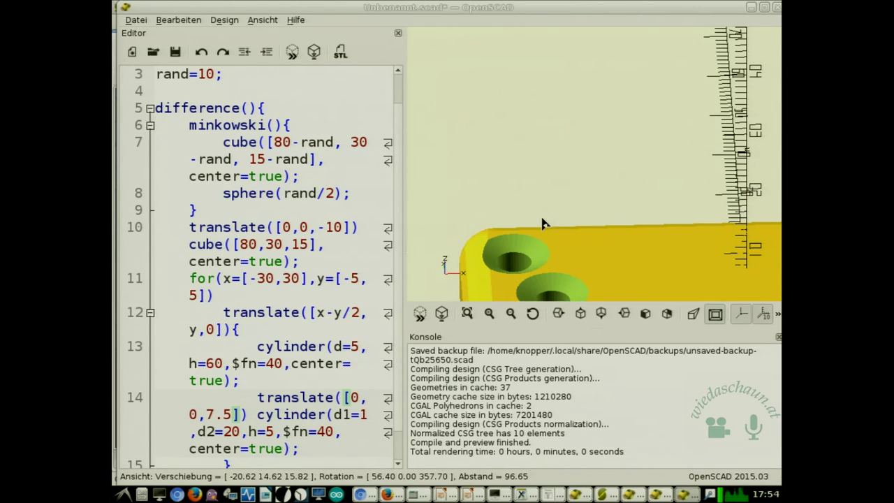
Set the cone's Z offset to 7.7, preview, and inspect the countersunk holes from both sides of the handle.
scroll(541, 238, "down", 2)
scroll(573, 259, "down", 2)
left_click_drag(611, 232, 592, 268)
key("BackSpace")
type("7")
key("F5")
left_click_drag(622, 248, 656, 171)
scroll(636, 236, "down", 2)
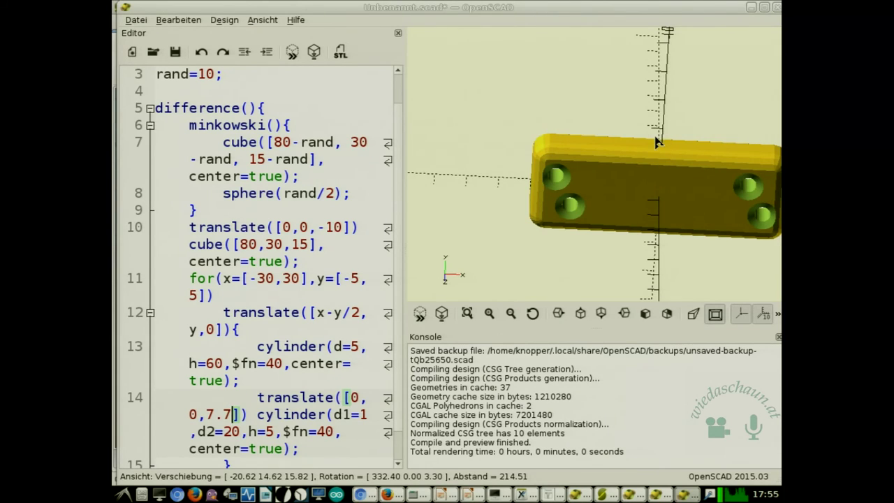
left_click_drag(663, 163, 662, 242)
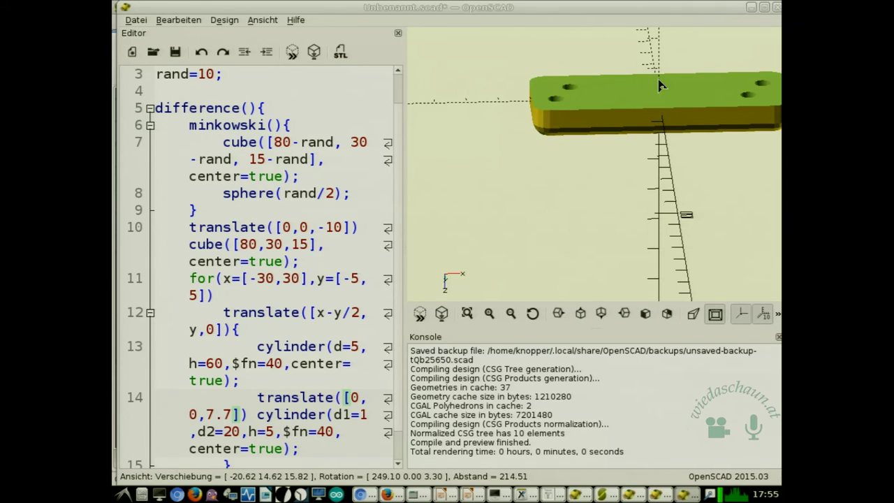
left_click_drag(681, 166, 693, 67)
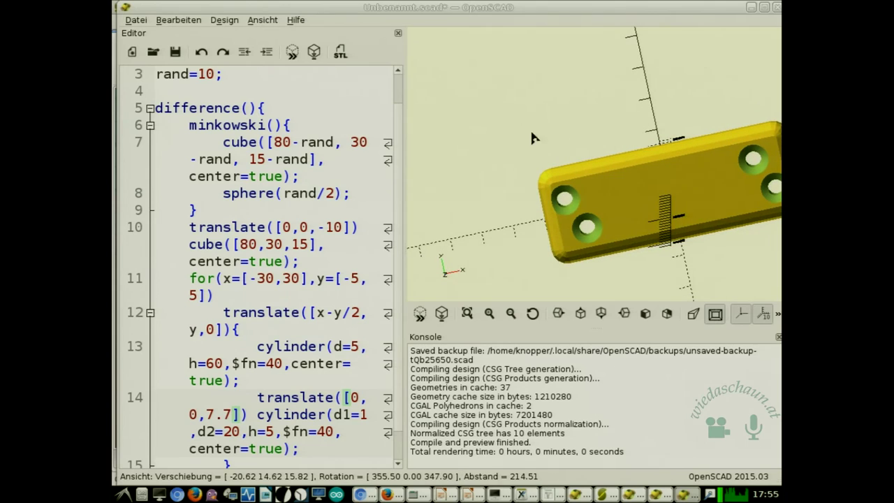
Add a highlighted (#) cylinder with d=10 and h=100 after the hole loop inside the difference, and preview it.
left_click(305, 448)
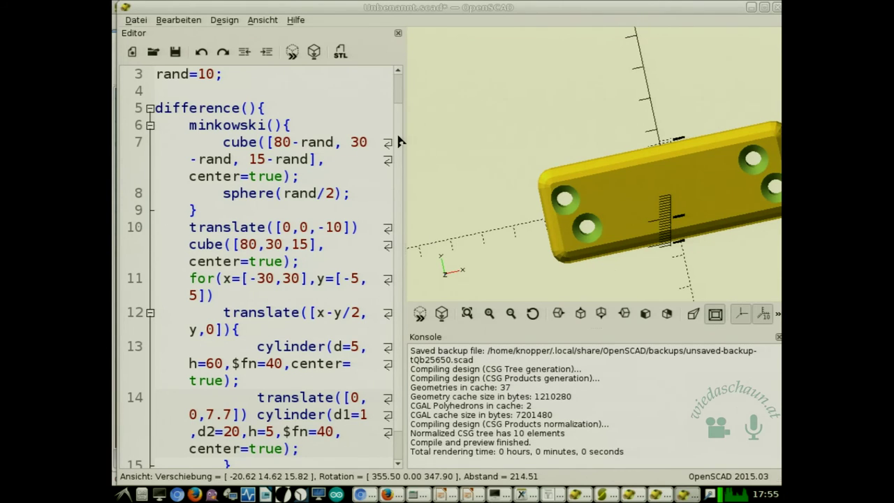
scroll(391, 203, "down", 1)
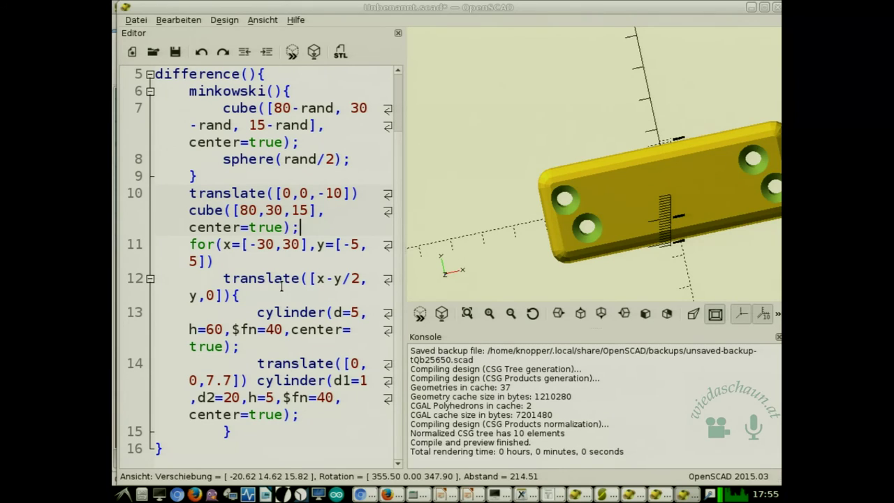
left_click_drag(601, 183, 597, 227)
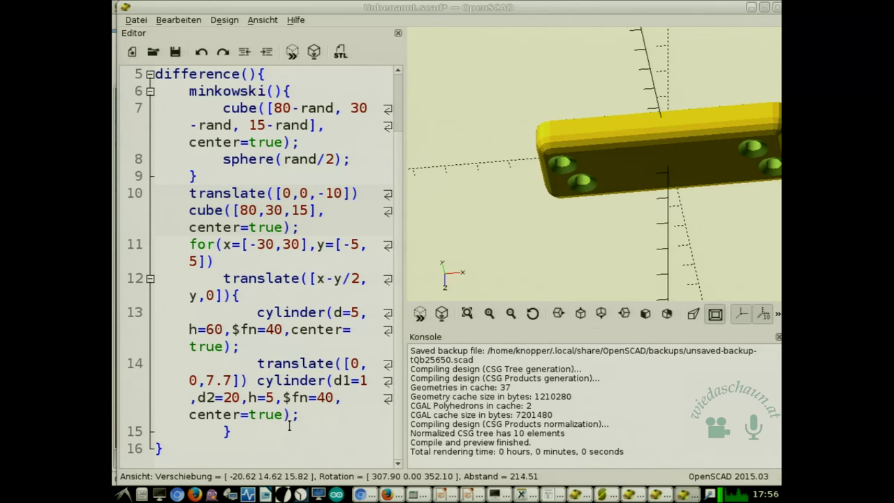
left_click(257, 428)
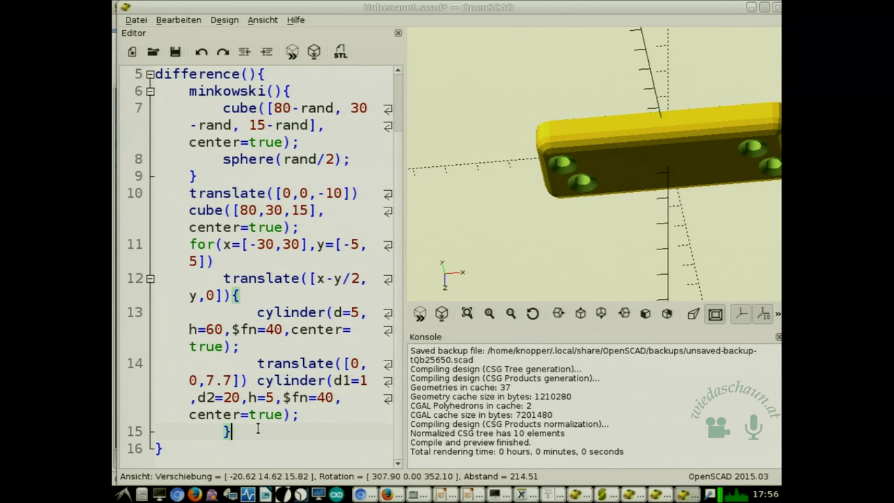
key("Return")
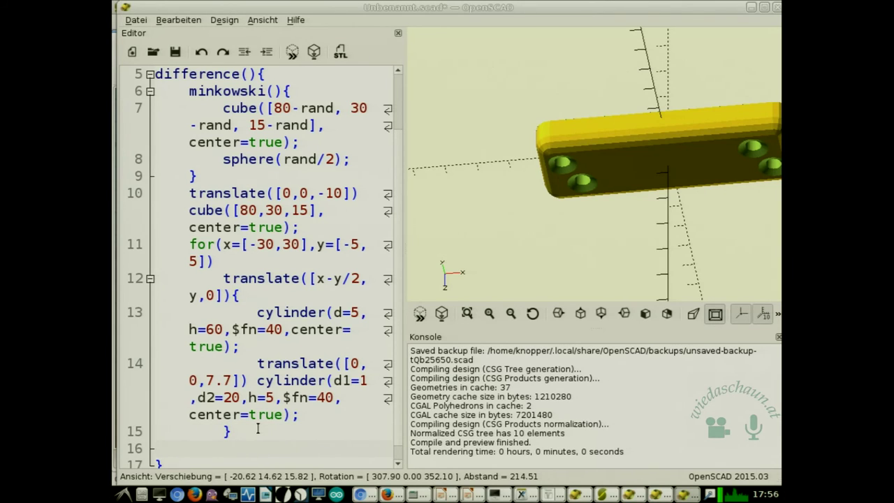
type("#cylinder(")
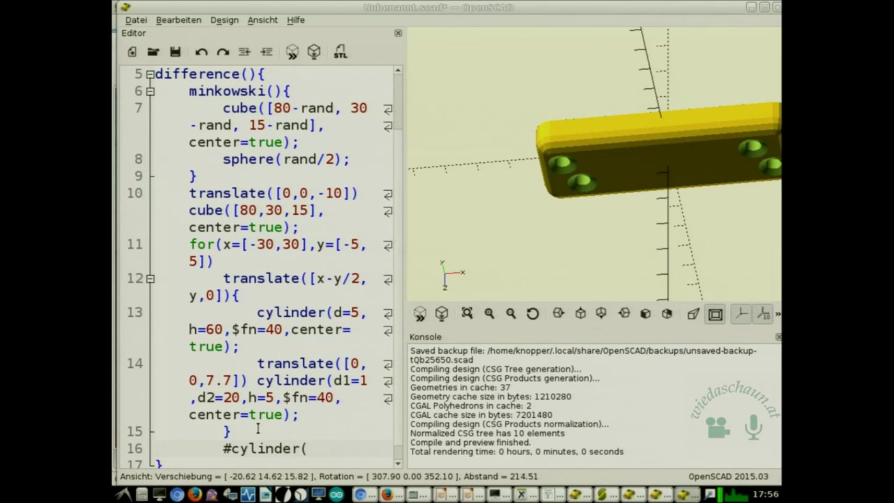
type("d=10,h=")
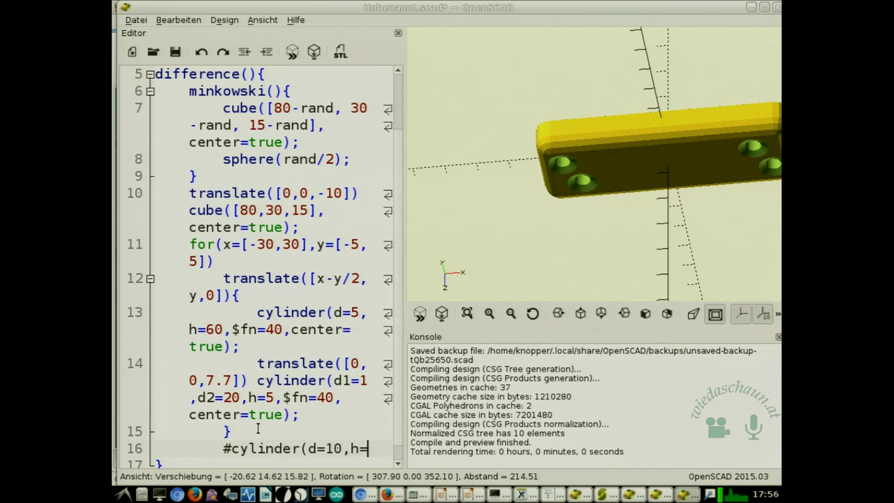
type("100")
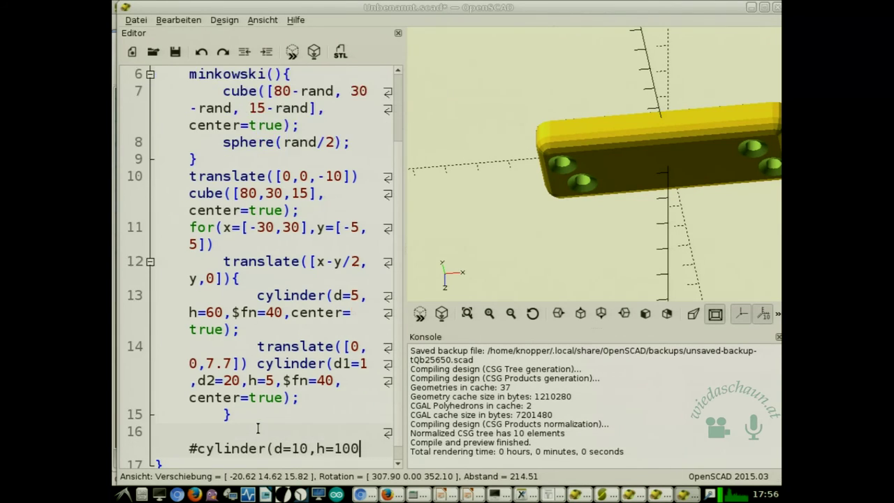
type(");")
key("F5")
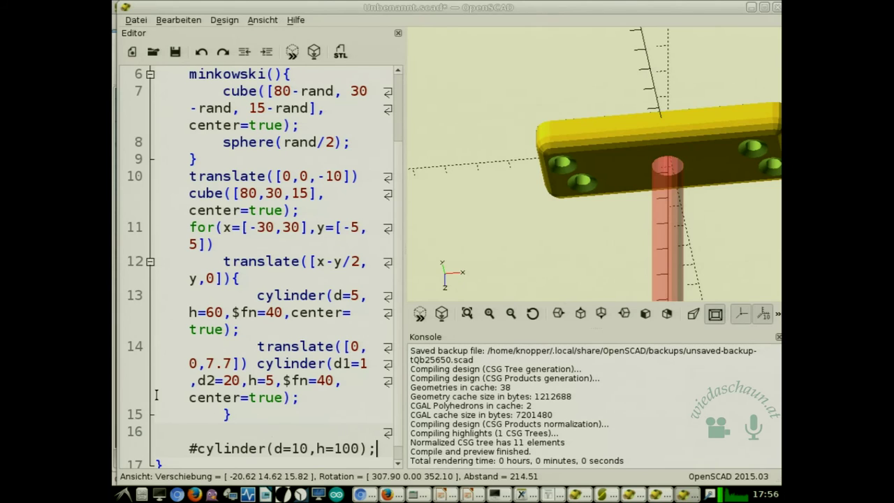
Rotate the new highlighted cylinder by [90,0,0], preview, and examine its orientation on the handle's flat side.
left_click_drag(528, 220, 532, 152)
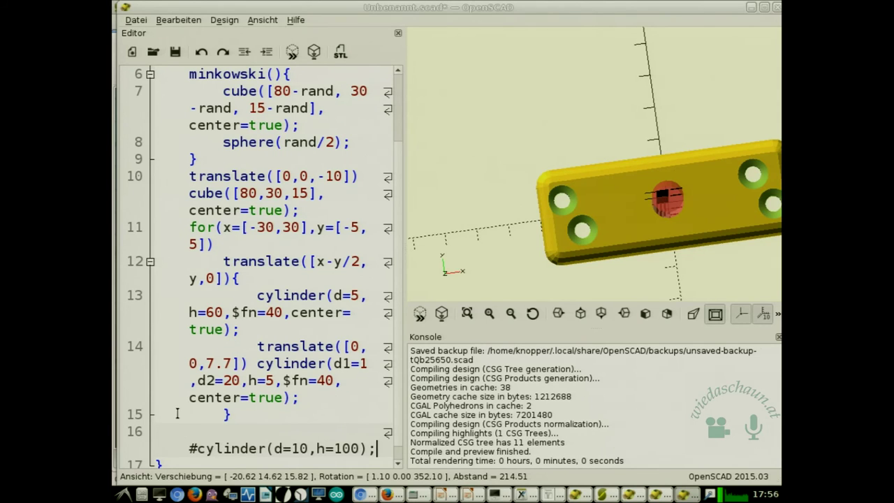
type("rotate(")
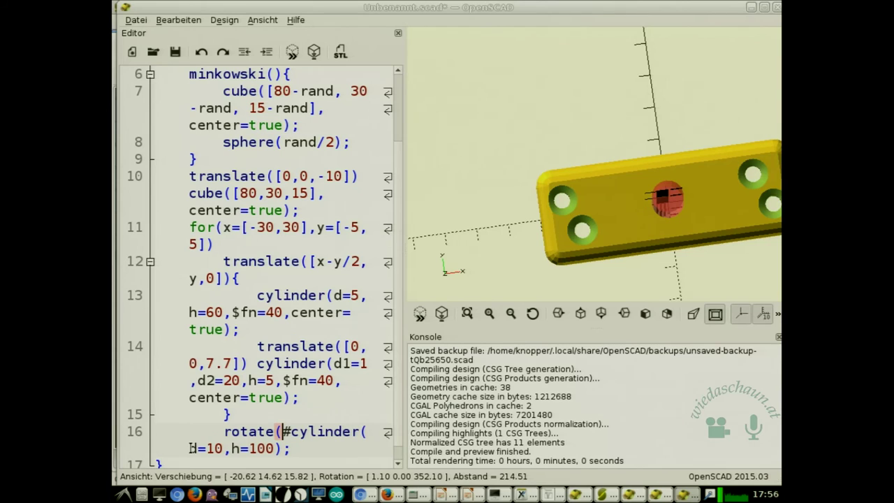
type("[90,0,0")
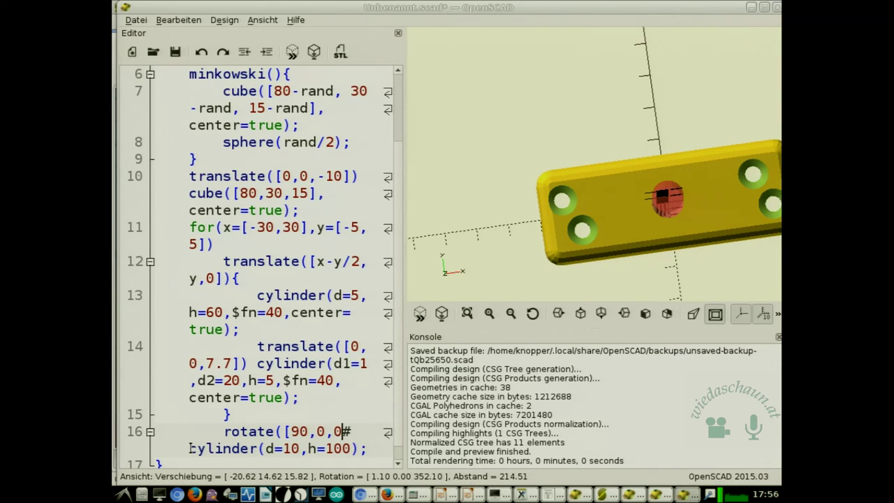
type("])")
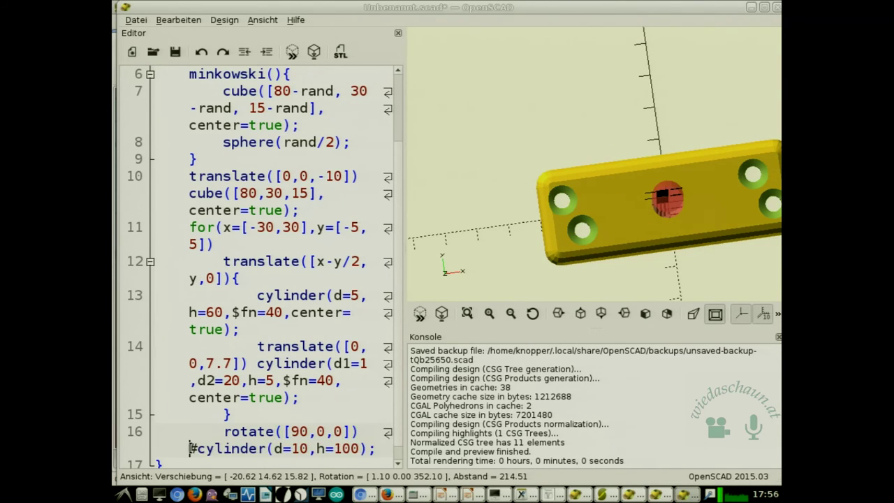
key("F5")
left_click_drag(610, 151, 606, 281)
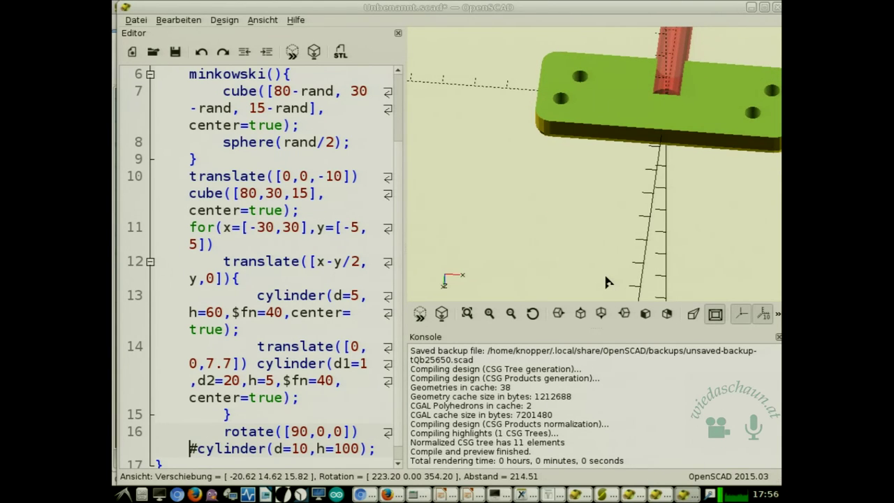
Center the rotated cylinder with center=true, preview, and inspect it from the countersunk side.
left_click(360, 447)
type(",center=t")
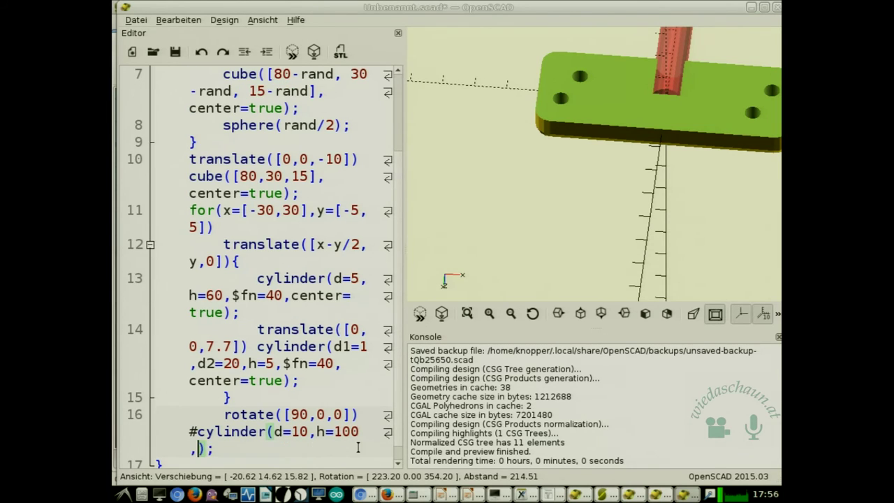
type("rue")
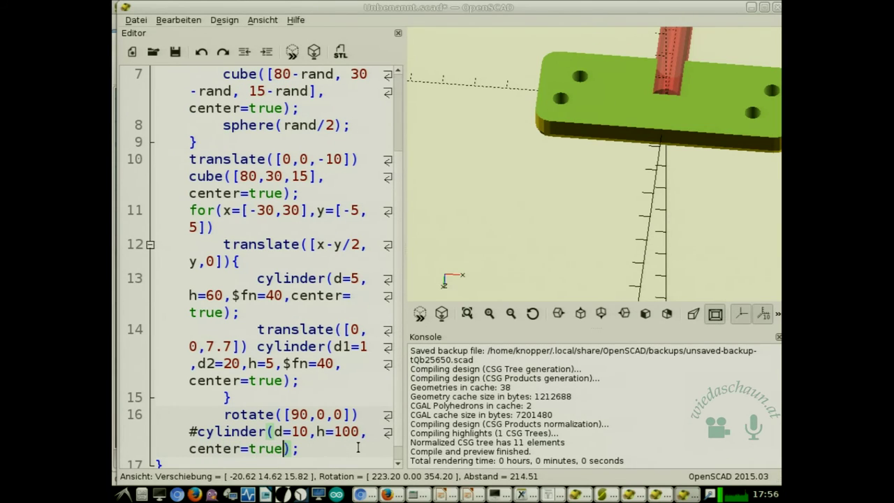
key("F5")
left_click_drag(688, 255, 668, 173)
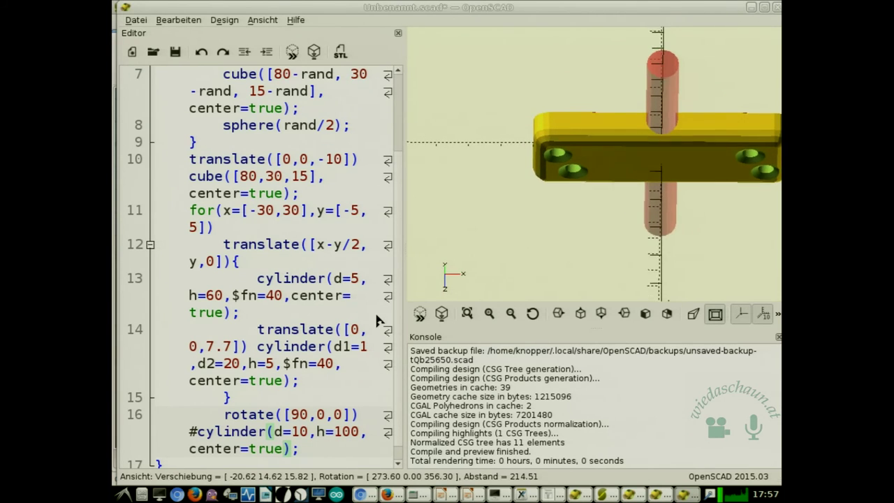
Set the highlighted cylinder's diameter to 20, put translate([0,5,0]) before its rotate, and preview.
left_click(298, 431)
key("BackSpace")
type("2")
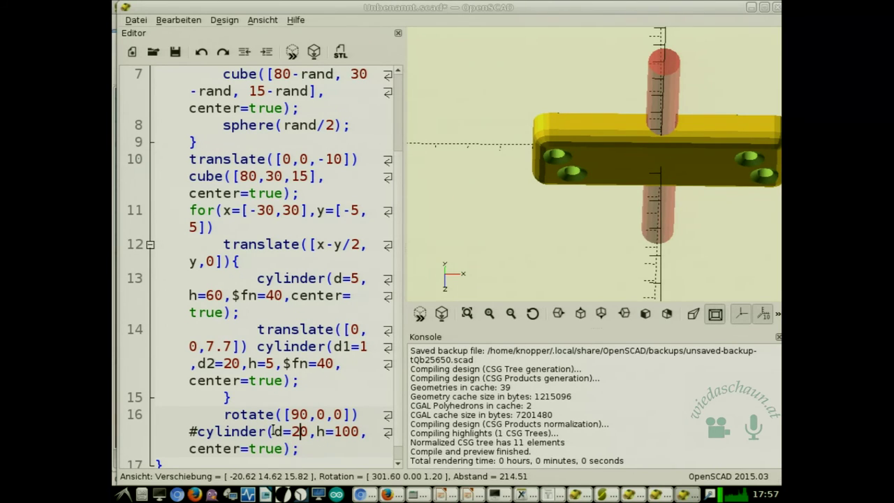
left_click(224, 415)
type("translate")
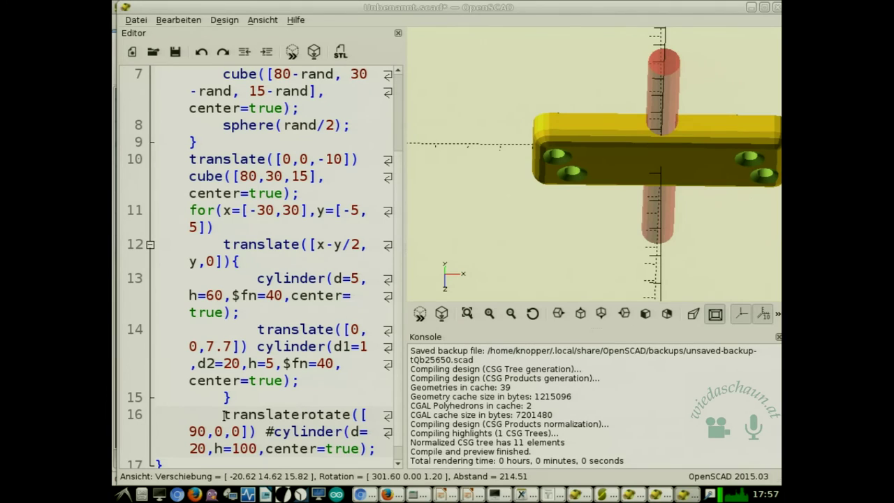
type("([0,")
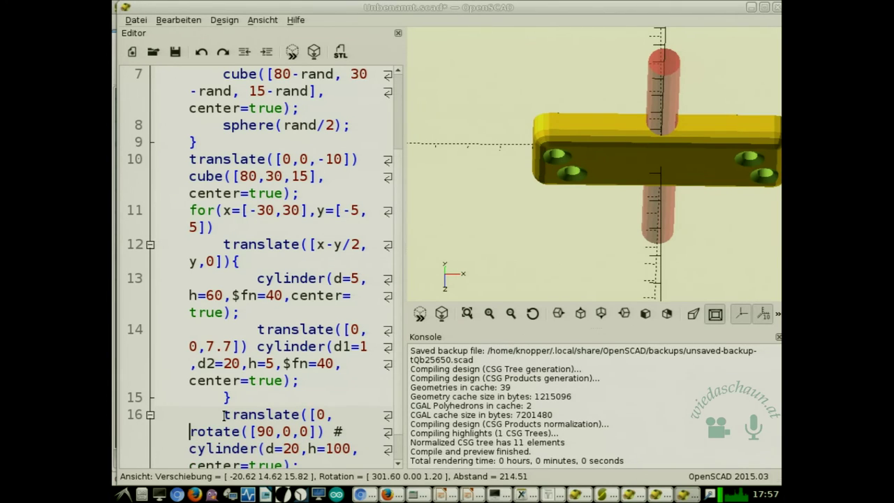
type("5,0])")
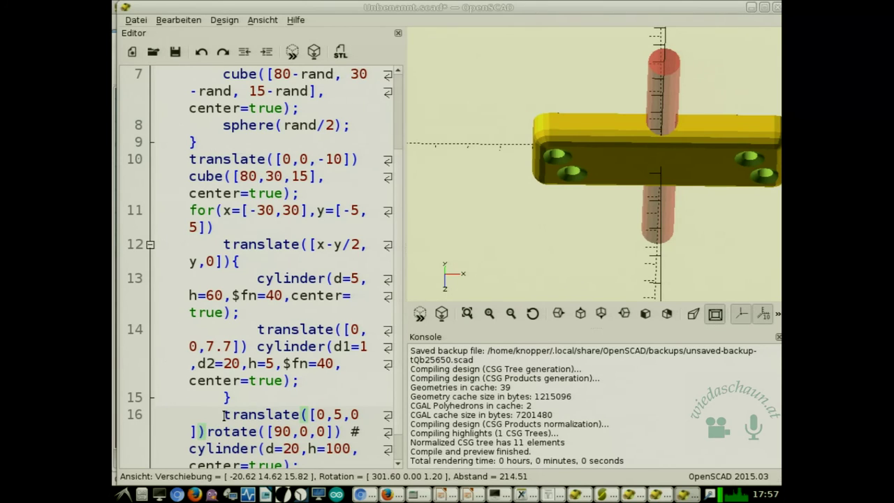
key("F5")
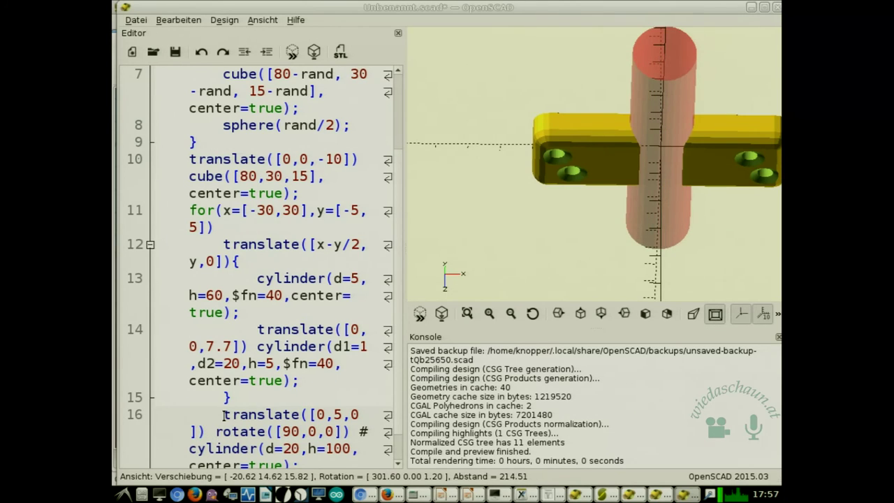
Try a Y offset of 25 in the highlighted cylinder's translate and inspect its position on the handle.
mouse_move(592, 170)
left_mouse_down()
mouse_move(593, 226)
mouse_move(580, 151)
mouse_move(580, 172)
mouse_move(590, 175)
left_mouse_up()
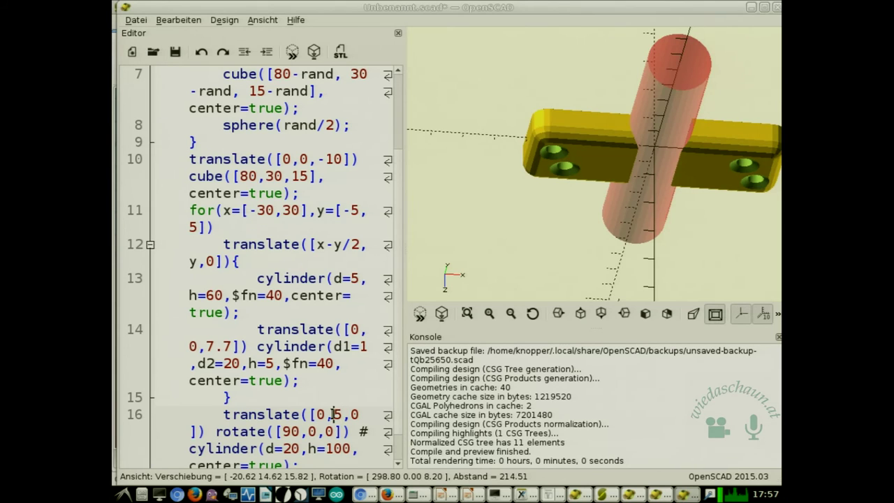
type("2")
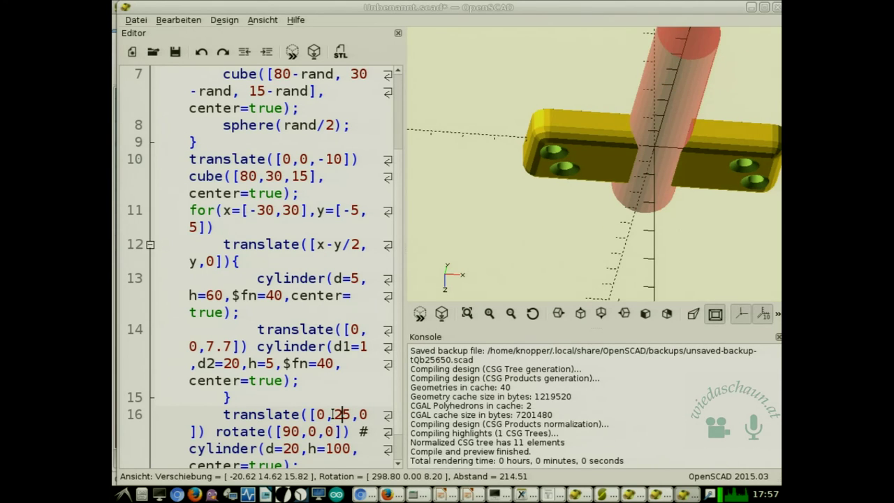
left_click_drag(678, 216, 676, 165)
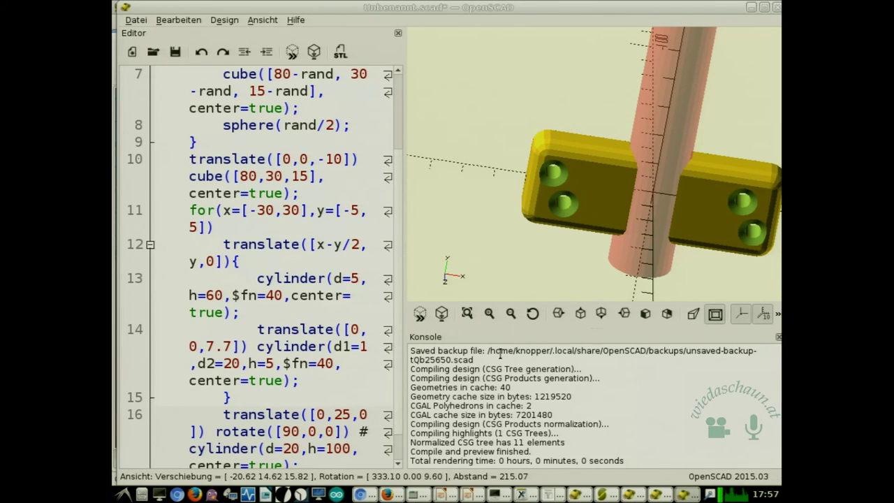
mouse_move(565, 249)
left_mouse_down()
mouse_move(564, 225)
mouse_move(569, 264)
left_mouse_up()
Change the highlighted cylinder's translate to [0,0,10] and preview it.
type("0,")
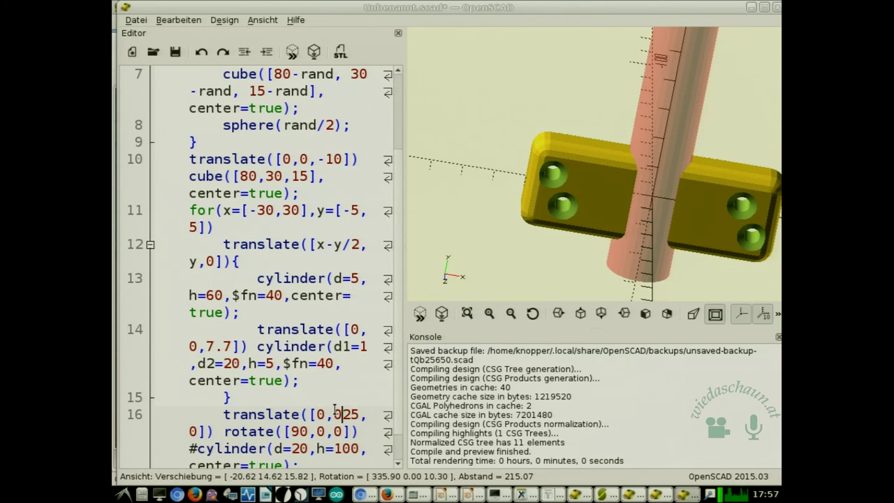
key("Right")
key("Right")
key("BackSpace")
key("BackSpace")
key("BackSpace")
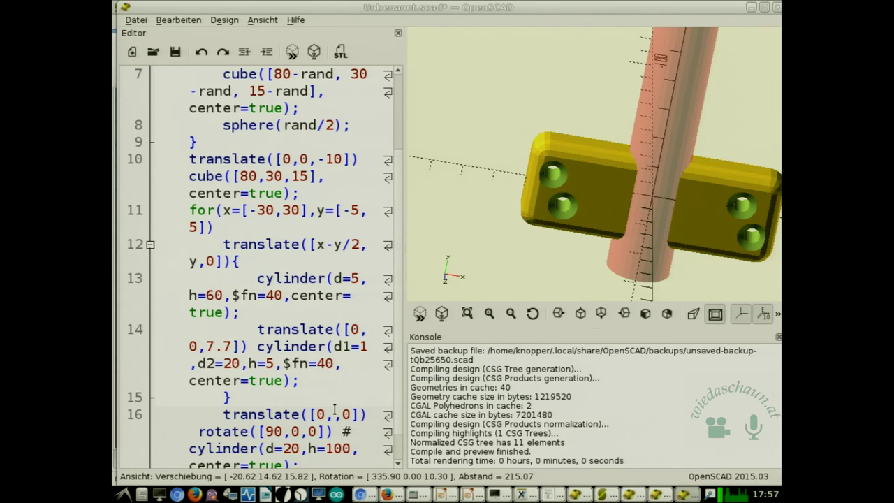
key("BackSpace")
key("BackSpace")
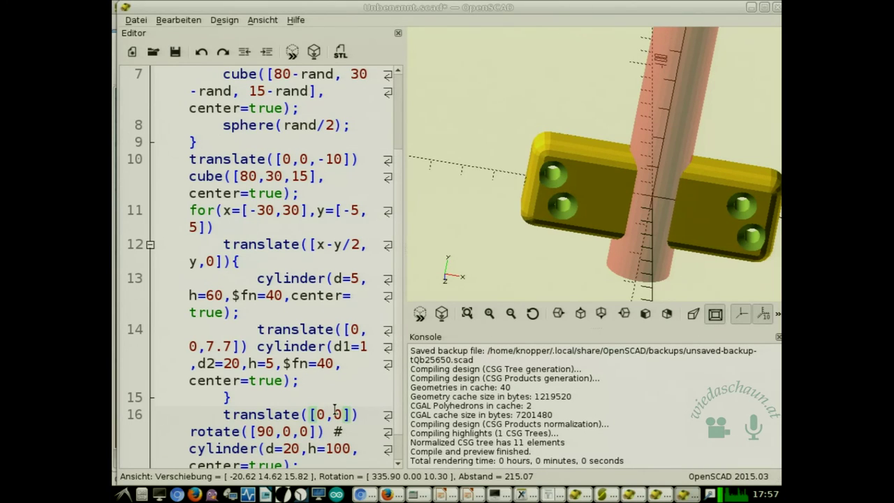
type(",10")
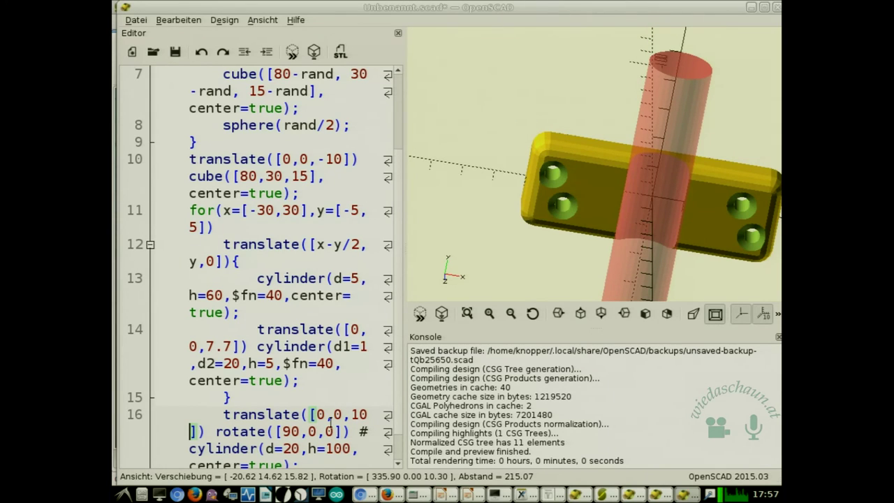
Change the cylinder's Z offset to -10, preview, and inspect from the side how deep it cuts into the handle.
left_click(347, 416)
type("-")
key("F5")
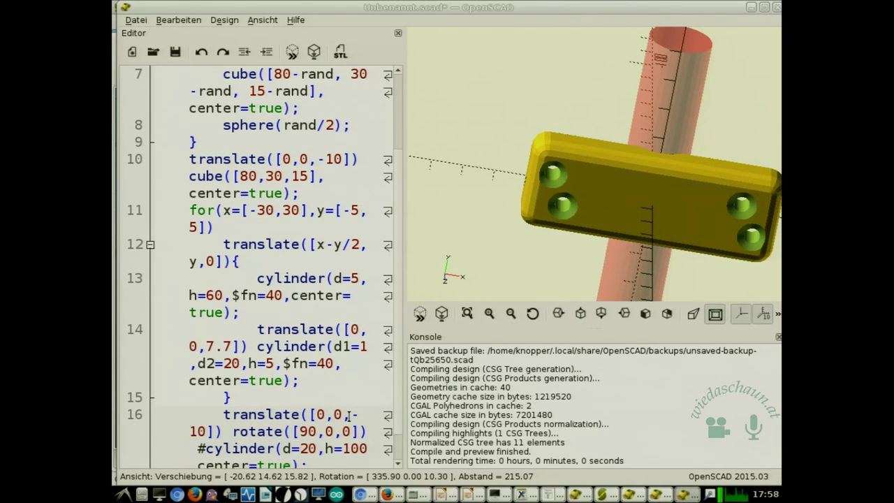
left_click_drag(468, 292, 563, 243)
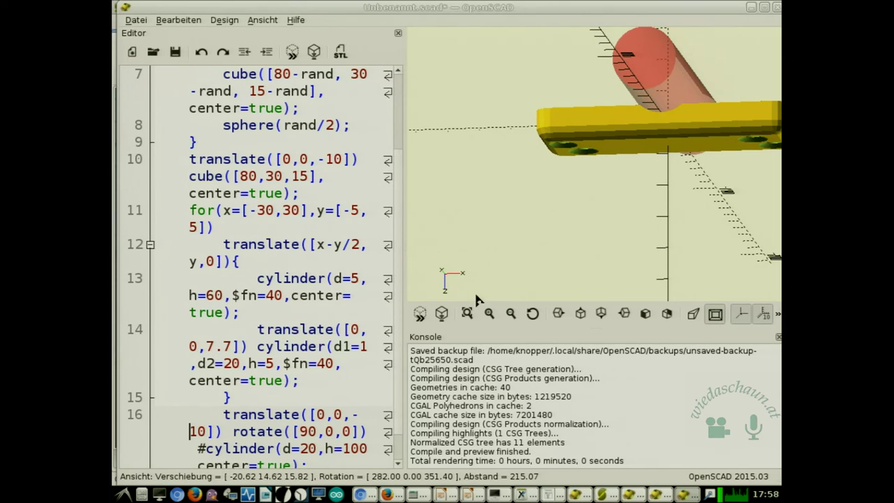
mouse_move(598, 148)
left_mouse_down()
mouse_move(597, 159)
mouse_move(575, 164)
mouse_move(590, 154)
left_mouse_up()
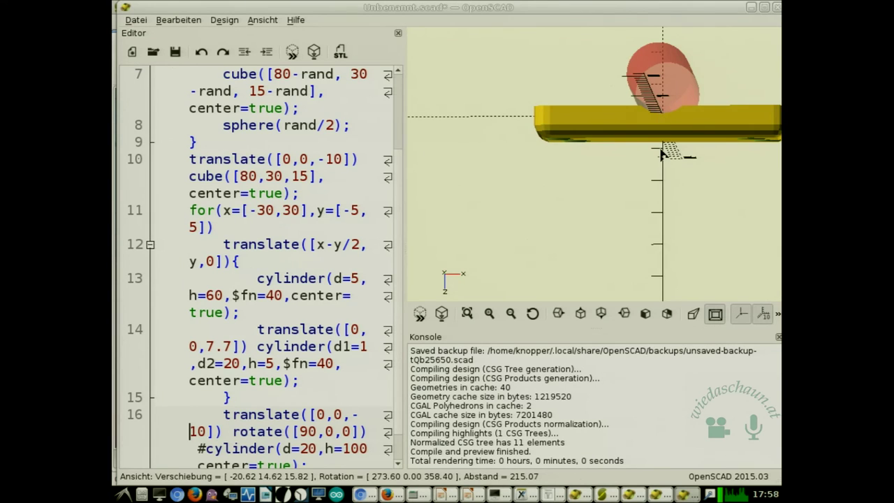
left_click_drag(662, 155, 659, 159)
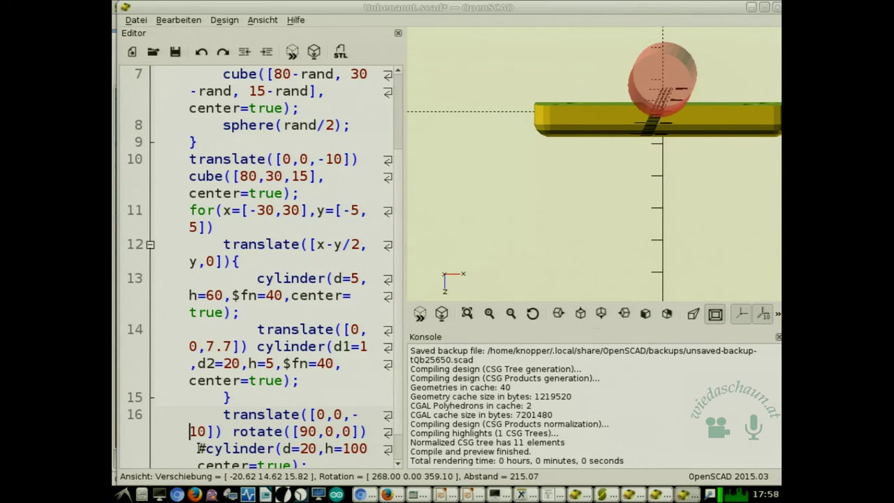
Try a Z offset of -5 for the highlighted cylinder and preview it.
key("Right")
key("BackSpace")
key("BackSpace")
type("5")
key("F5")
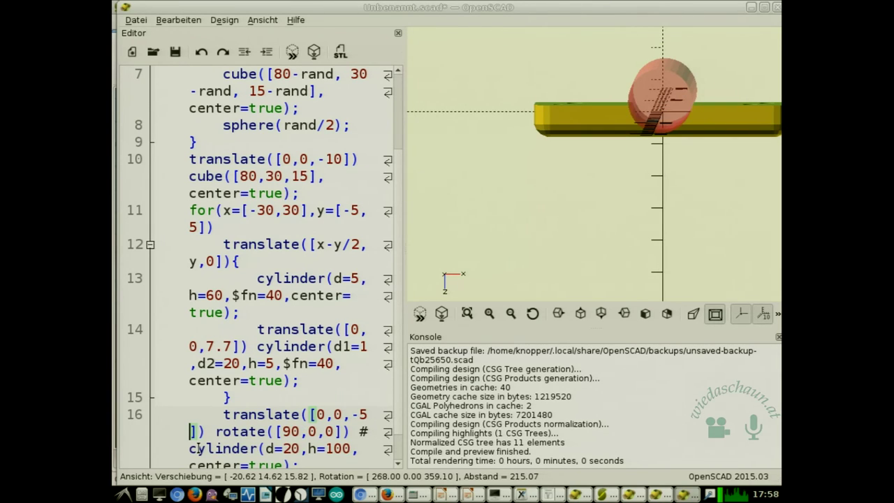
Try a Z offset of -8 for the highlighted cylinder, preview it, and inspect how deep it cuts into the handle.
left_click_drag(683, 200, 631, 227)
key("BackSpace")
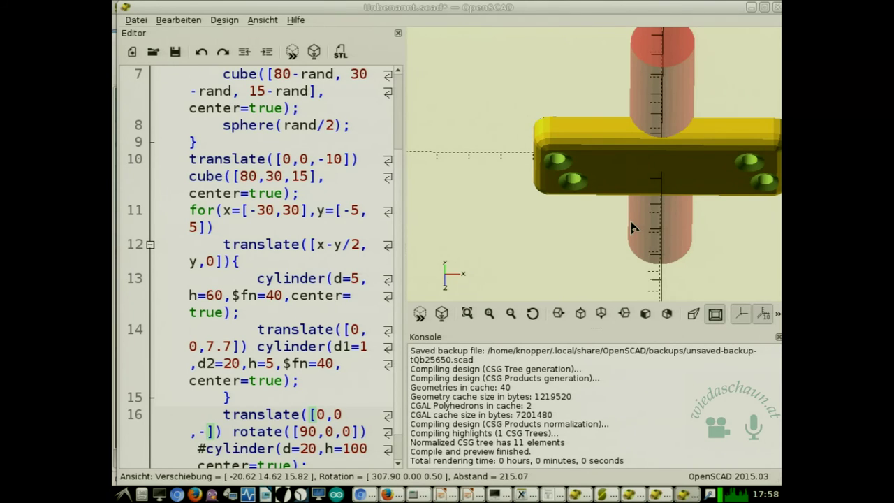
type("8")
key("F5")
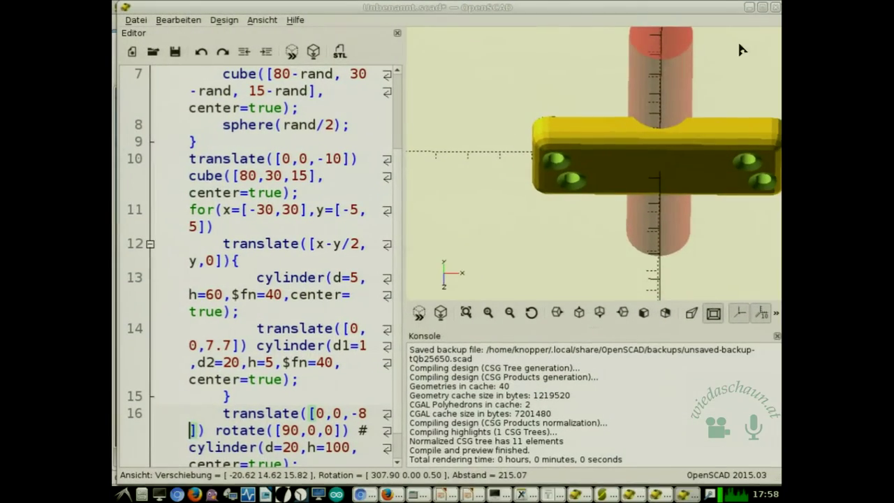
mouse_move(695, 173)
left_mouse_down()
mouse_move(700, 190)
mouse_move(682, 189)
mouse_move(691, 189)
left_mouse_up()
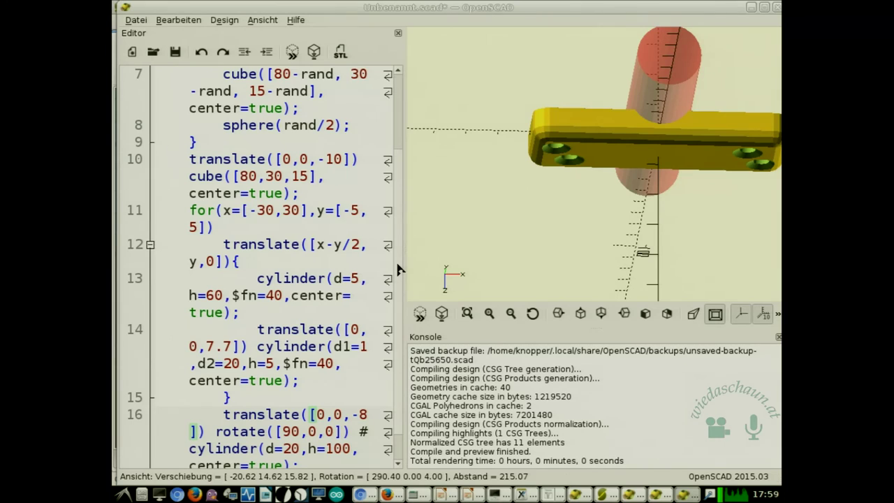
Replace the highlighted cylinder on line 16 with cube(20,center=true).
scroll(399, 276, "down", 2)
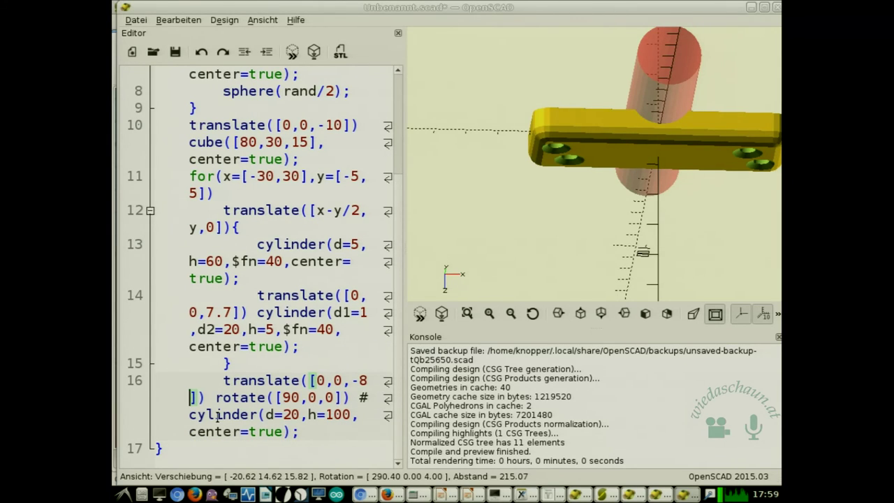
left_click_drag(198, 416, 258, 414)
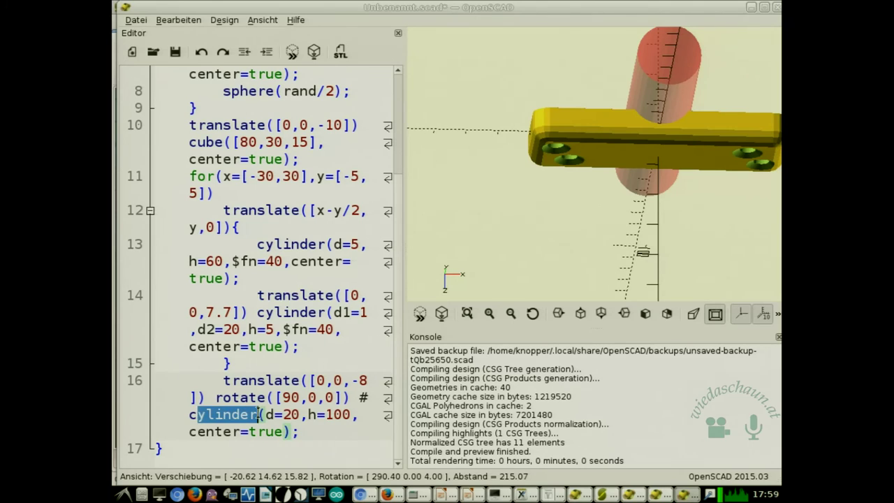
type("ube")
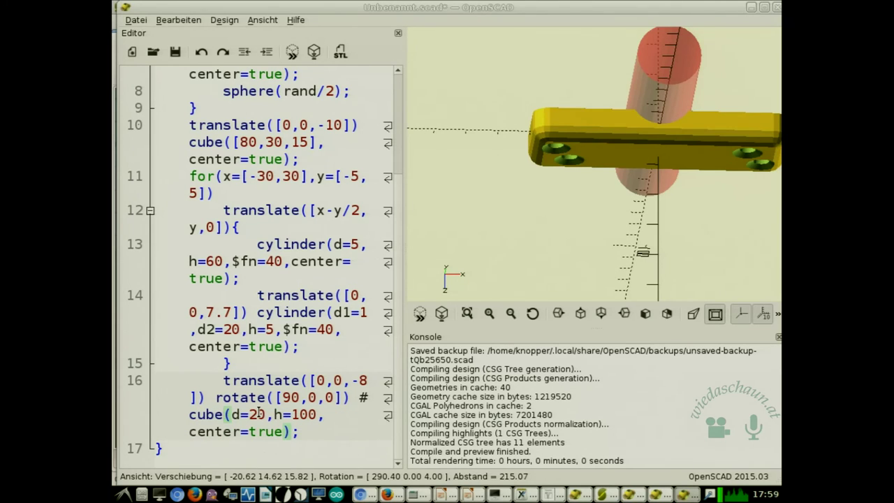
key("Right")
key("Right")
key("Right")
key("BackSpace")
key("BackSpace")
key("Right")
key("Right")
key("Delete")
key("Delete")
key("Delete")
key("Delete")
key("Delete")
key("Delete")
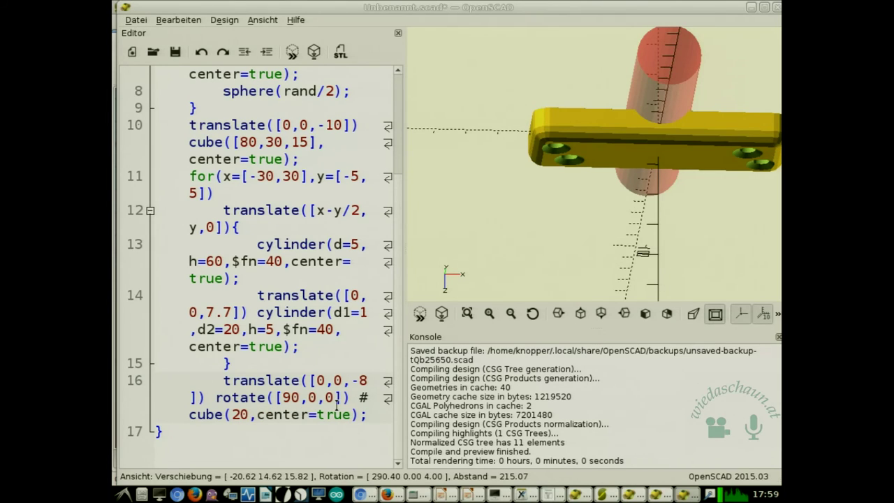
Remove rotate([90,0,0]) from the highlighted cube's line and preview the cube's position on the handle.
left_click_drag(215, 398, 355, 397)
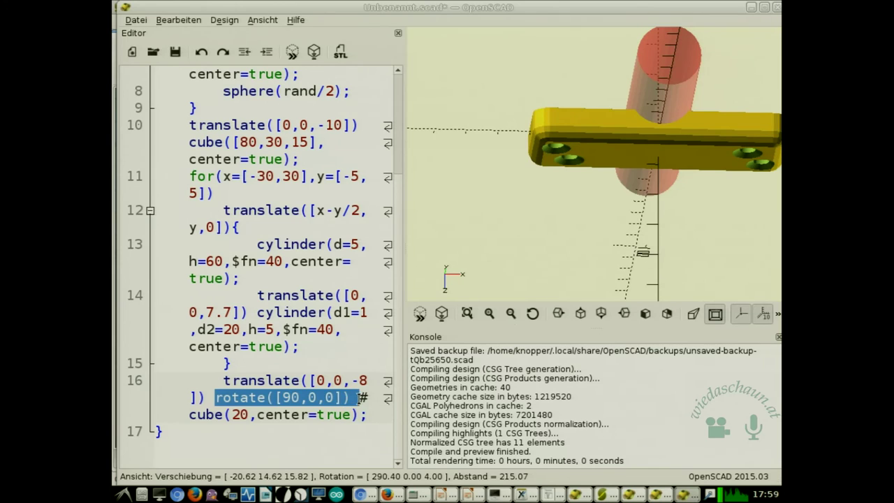
key("Delete")
key("F5")
left_click_drag(626, 174, 625, 206)
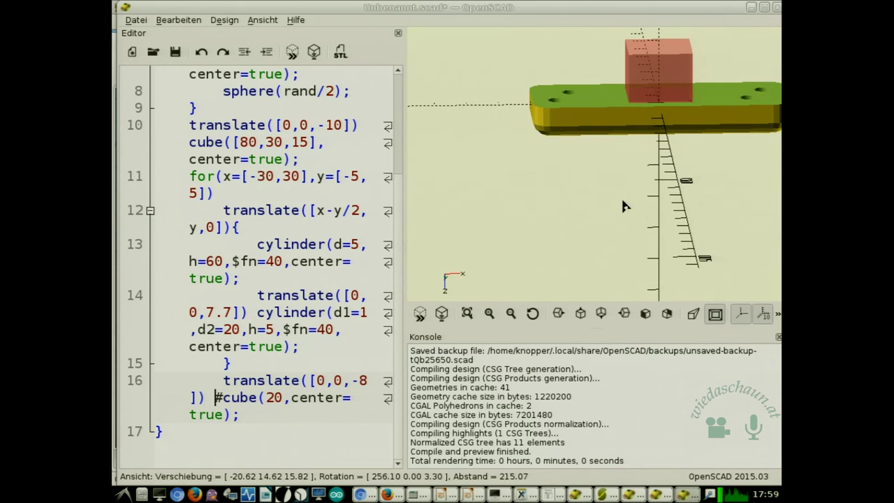
Set the highlighted cube's size to 40 and its Z offset to -18, previewing its position on the handle.
double_click(274, 396)
type("40")
key("F5")
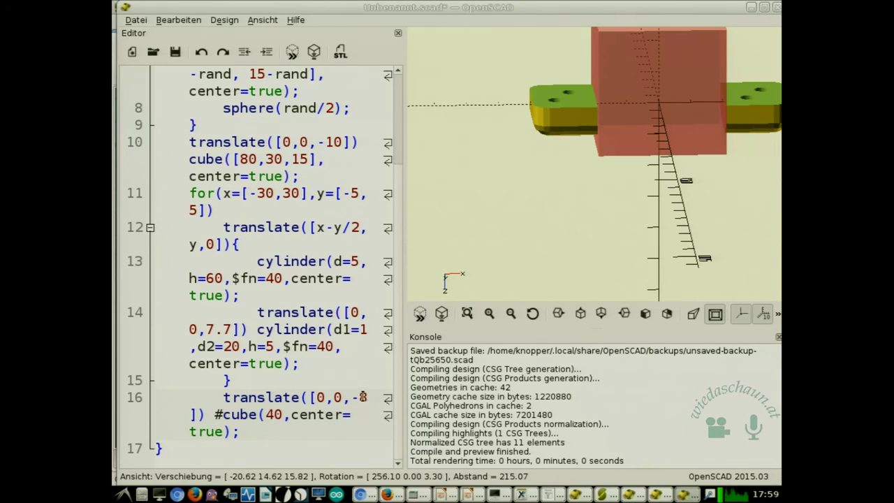
left_click(359, 396)
type("1")
key("F5")
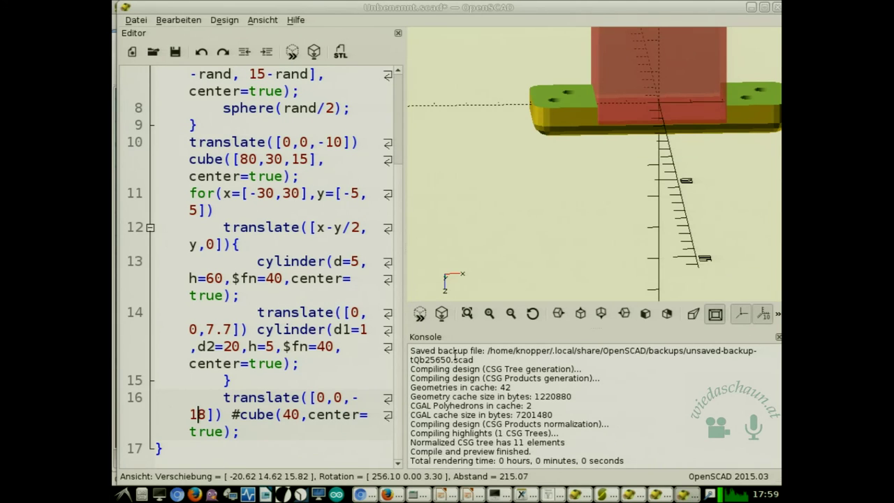
left_click_drag(654, 218, 652, 179)
left_click_drag(612, 217, 604, 225)
Remove the # highlight modifier from the size-40 cube and preview the cutout in the handle's underside.
left_click(239, 414)
key("BackSpace")
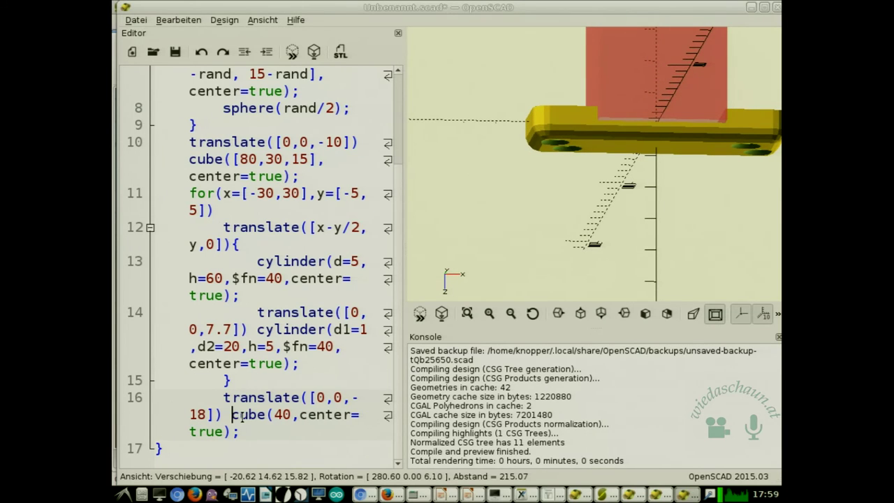
key("F5")
left_click_drag(682, 213, 689, 155)
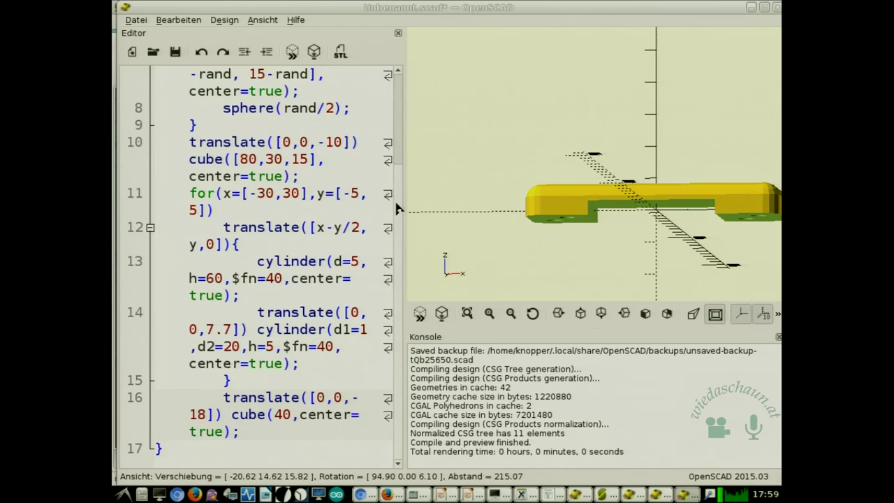
Change the height value to 20 in both the rounded body's cube and the flattening cube, and preview the handle from the side.
scroll(396, 138, "up", 2)
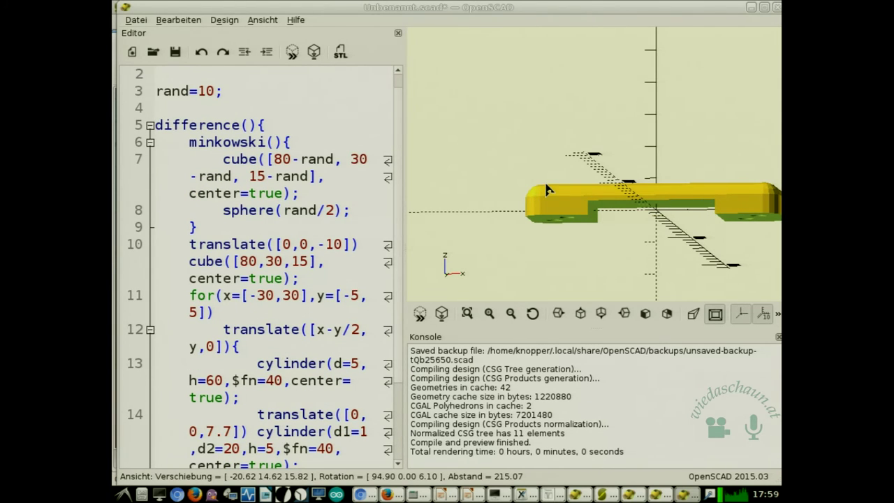
left_click_drag(480, 219, 534, 216)
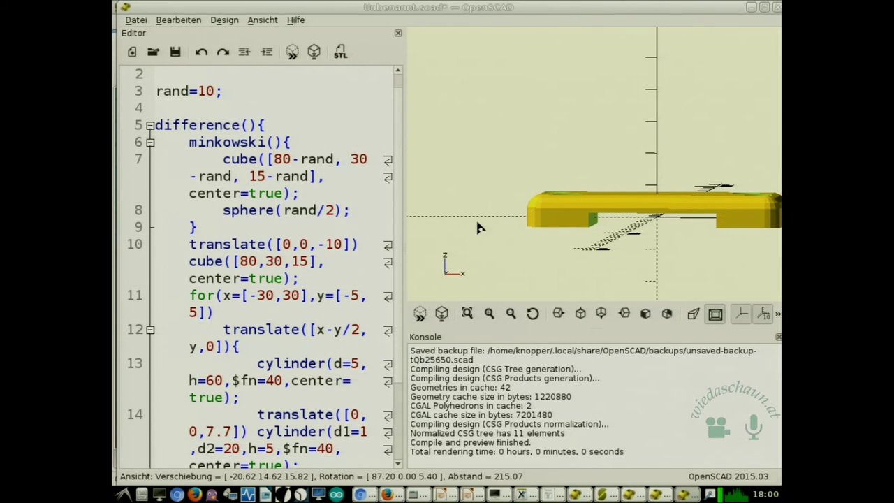
double_click(264, 176)
type("20")
double_click(305, 261)
type("20")
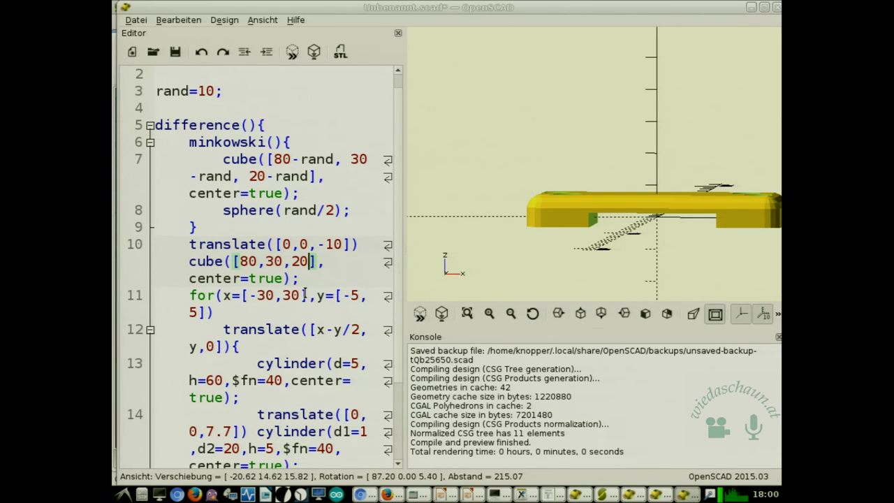
key("F5")
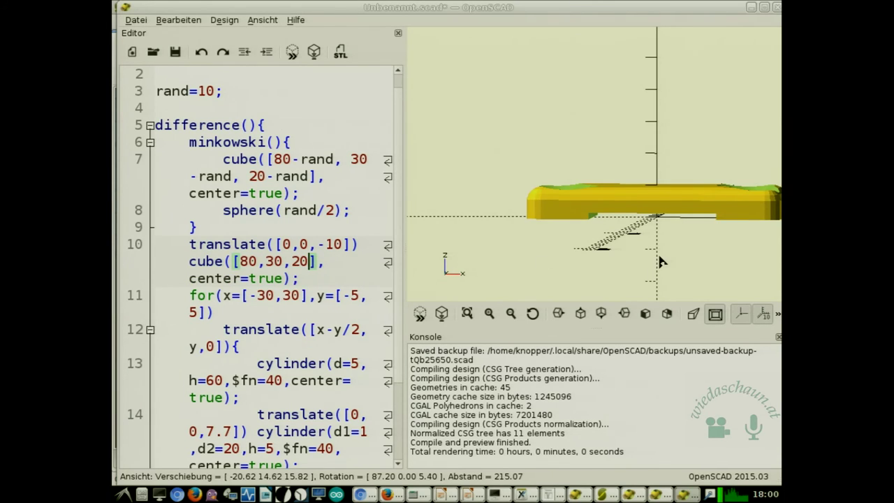
mouse_move(659, 215)
left_mouse_down()
mouse_move(662, 252)
mouse_move(662, 183)
mouse_move(661, 225)
left_mouse_up()
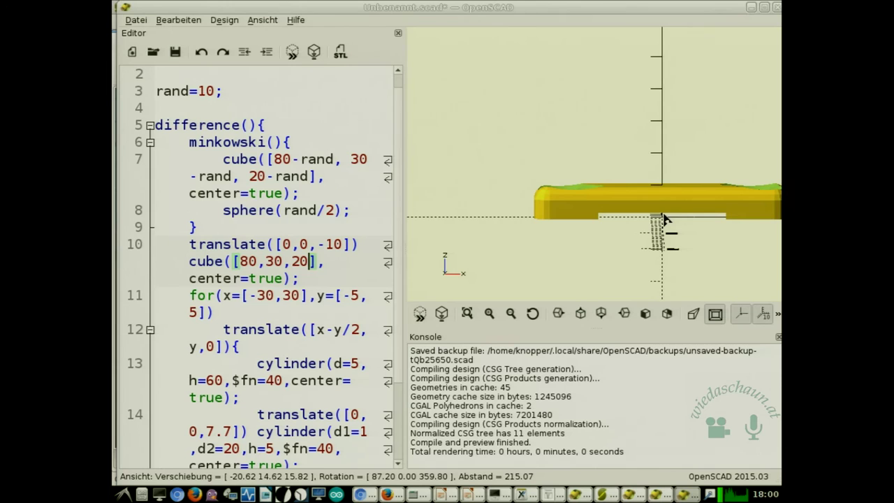
Try Z offsets of 5, 7 and 6 for the countersink cones and preview the screw holes.
scroll(395, 311, "down", 2)
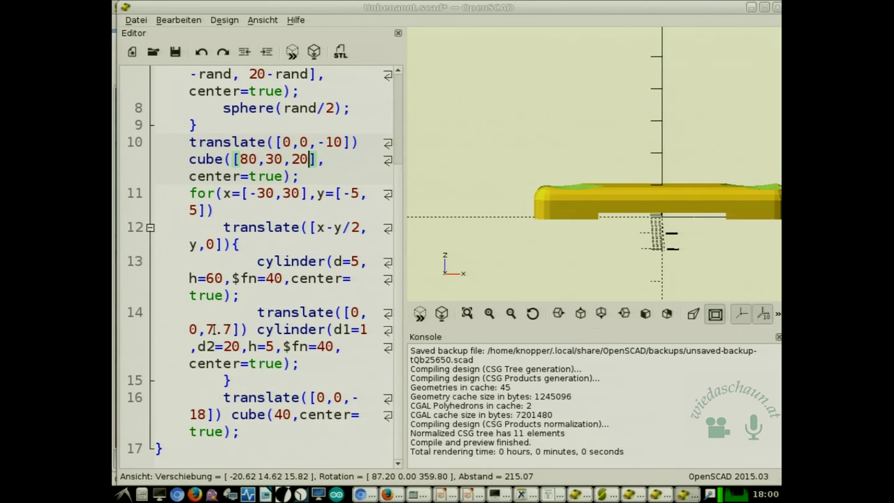
left_click_drag(207, 328, 230, 333)
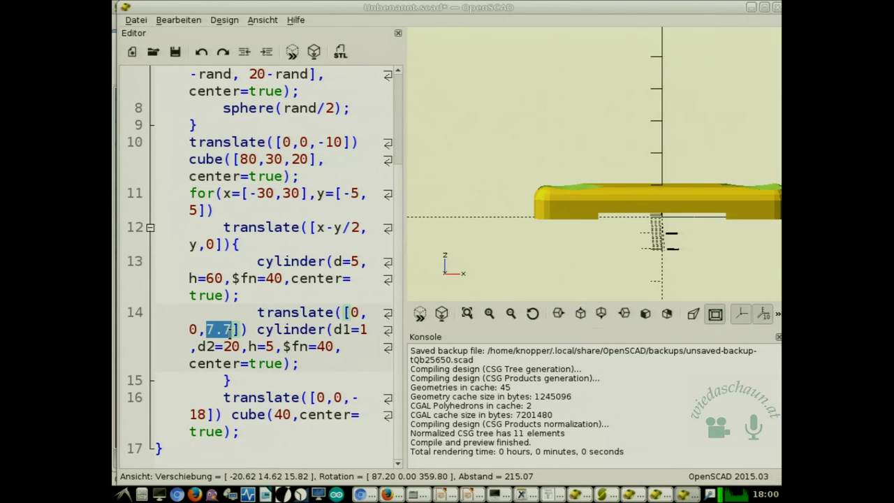
type("5")
key("F5")
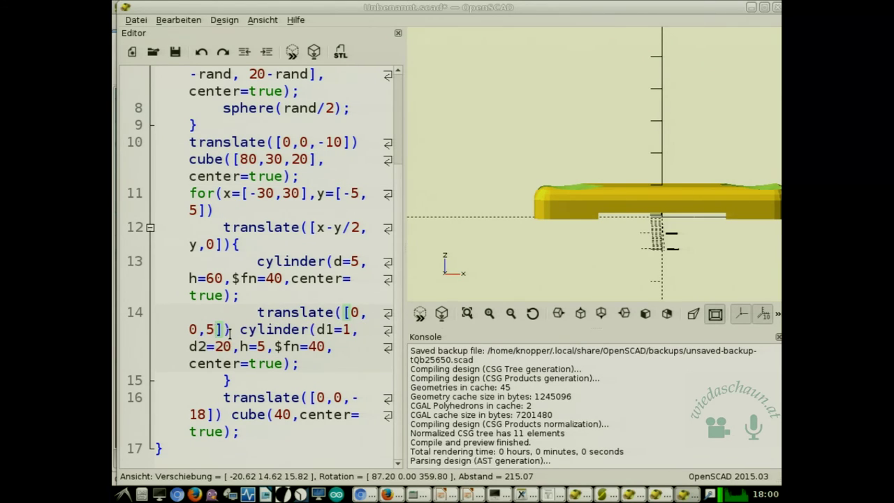
key("BackSpace")
type("7")
key("BackSpace")
type("6")
key("F5")
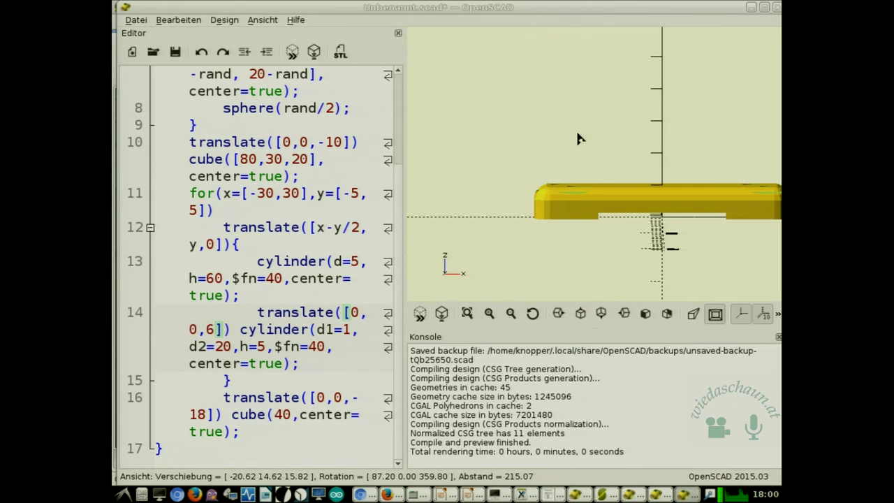
left_click_drag(585, 154, 584, 186)
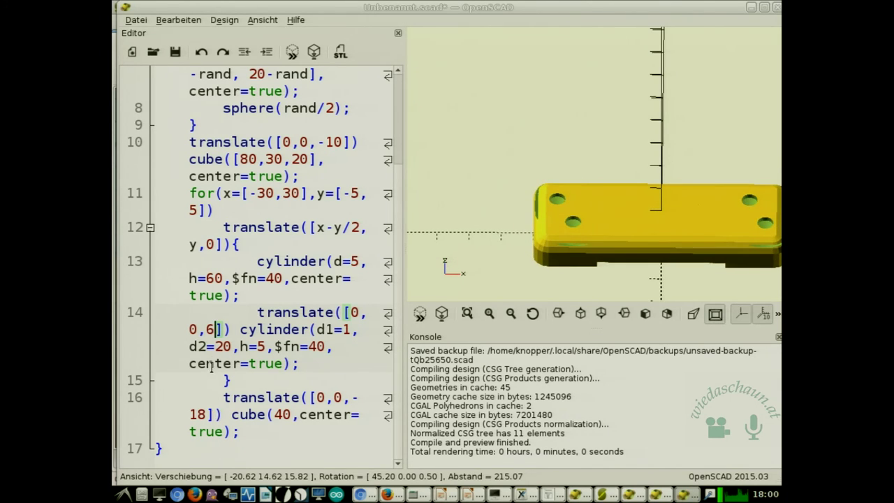
Clear the countersink cone's Z offset, set its d2 to 10, and preview the screw holes.
key("BackSpace")
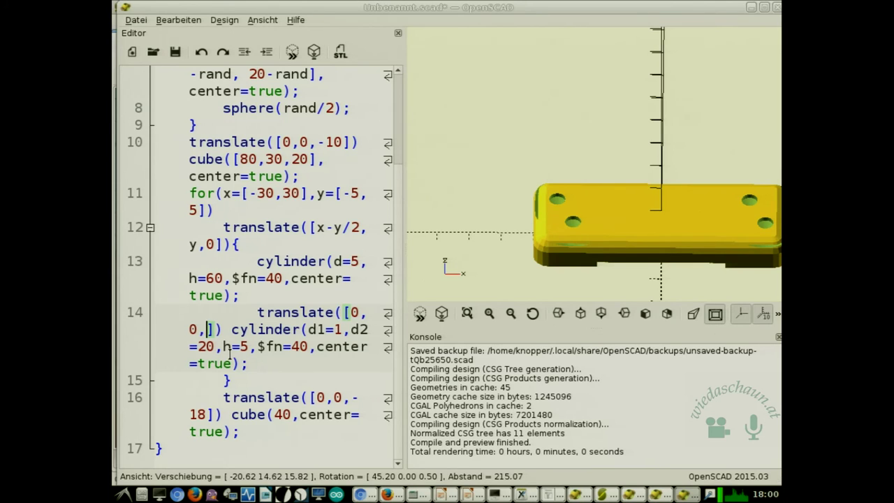
left_click(205, 345)
key("BackSpace")
type("1")
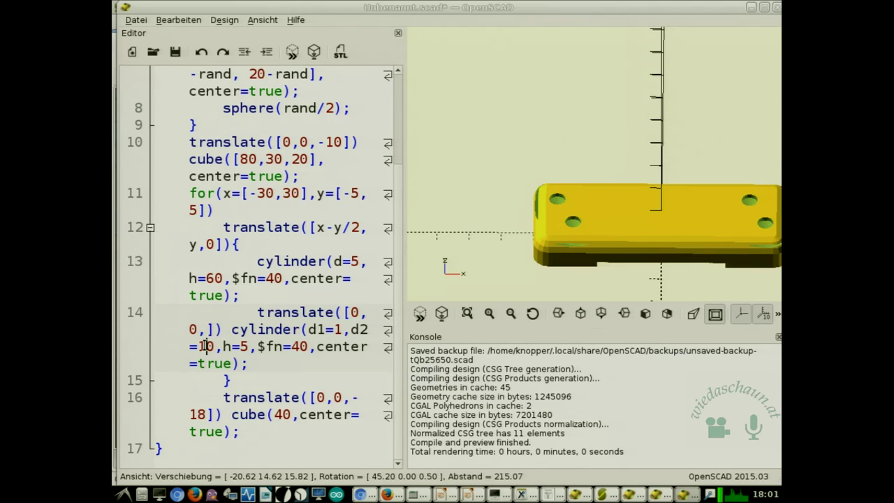
key("F5")
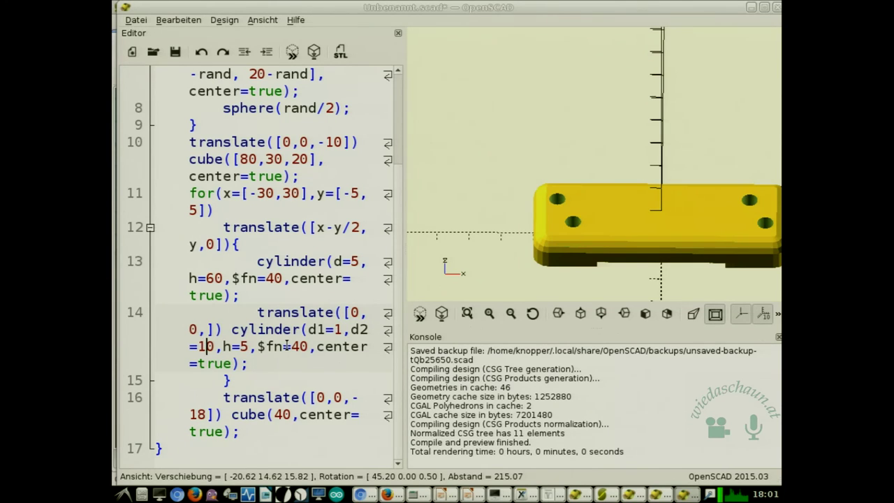
left_click_drag(647, 254, 642, 272)
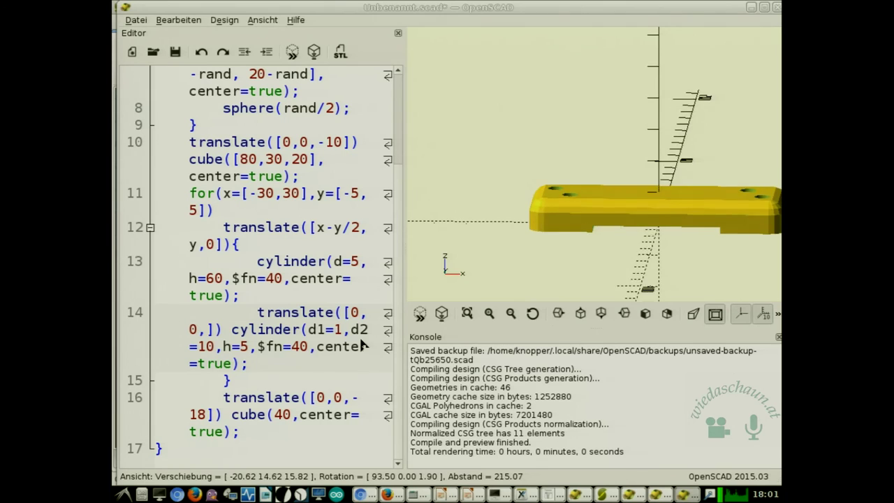
Try a Z offset of 10 for the countersink cones, change it to 9, and inspect the handle in preview.
left_click(208, 330)
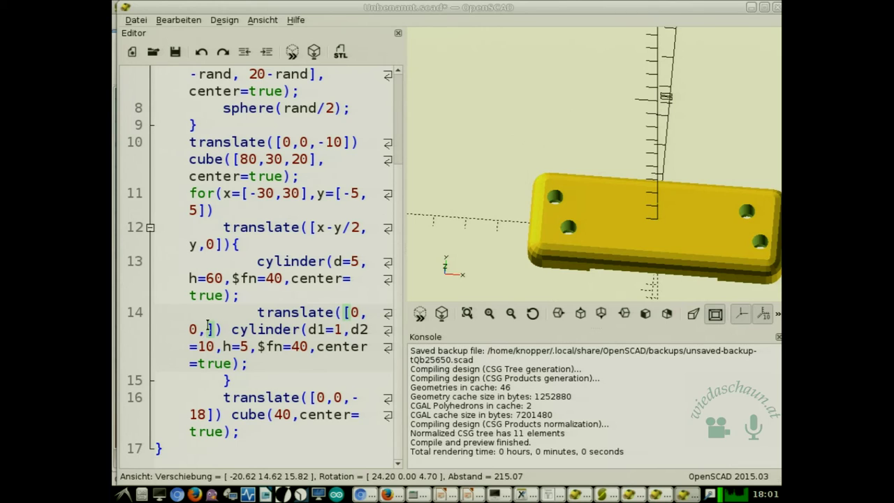
type("10")
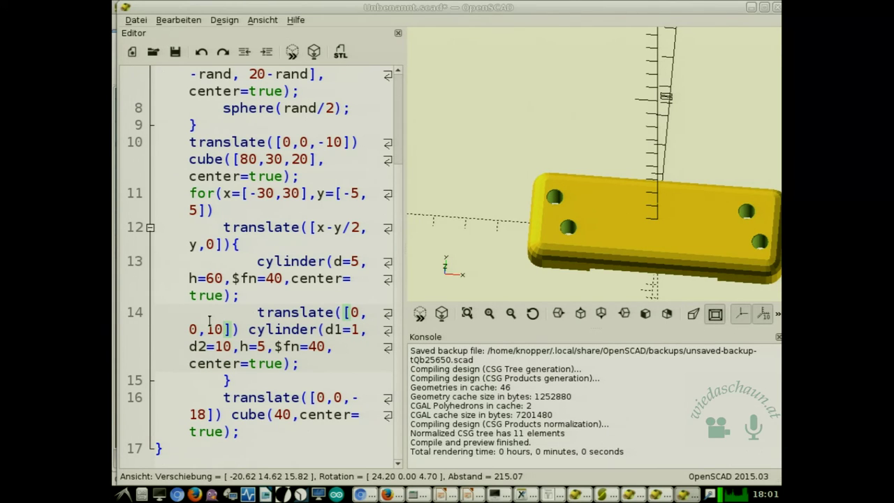
key("BackSpace")
key("BackSpace")
type("9")
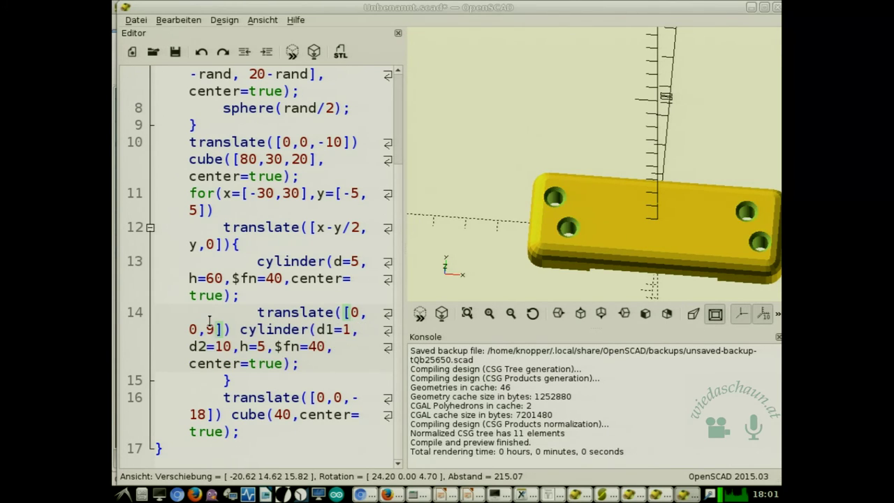
scroll(583, 208, "down", 1)
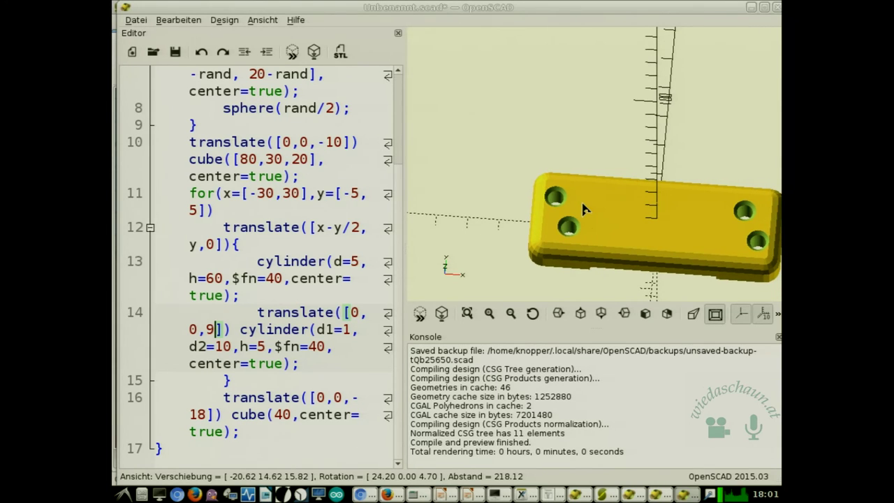
left_click_drag(621, 219, 625, 160)
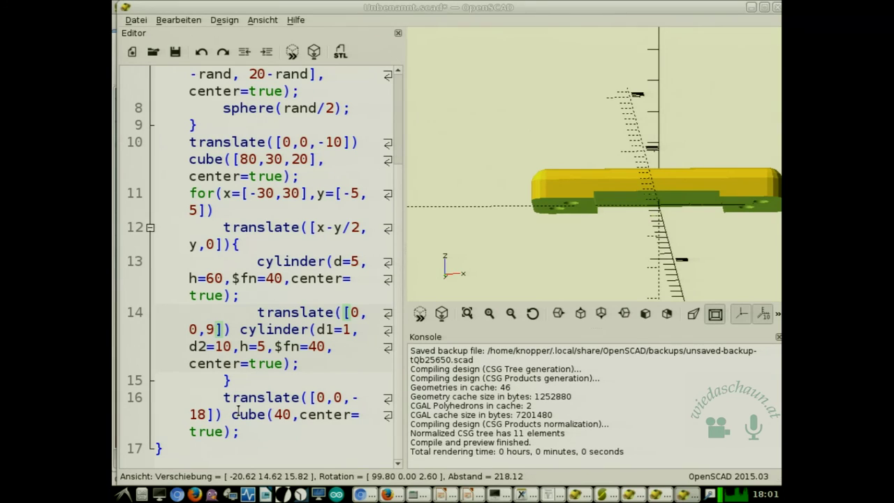
Set the size-40 cube's Z offset to -15 to deepen the underside cutout, and inspect the previewed handle.
left_click(205, 414)
key("BackSpace")
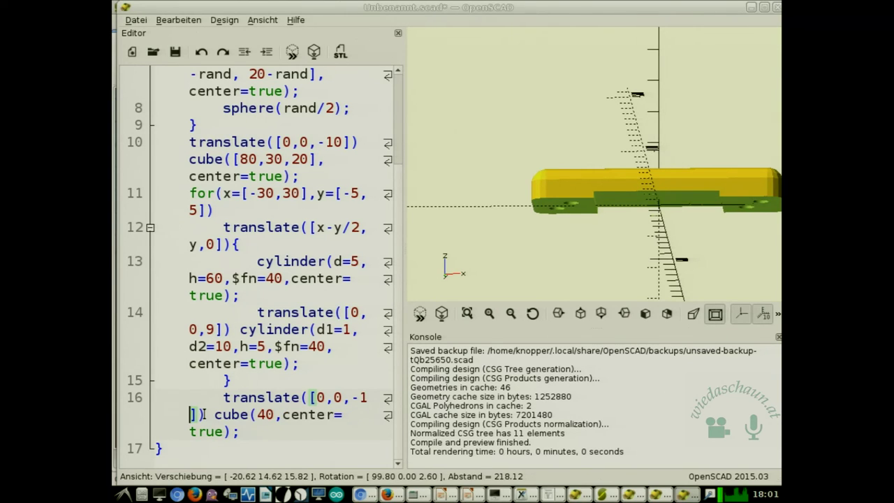
type("5")
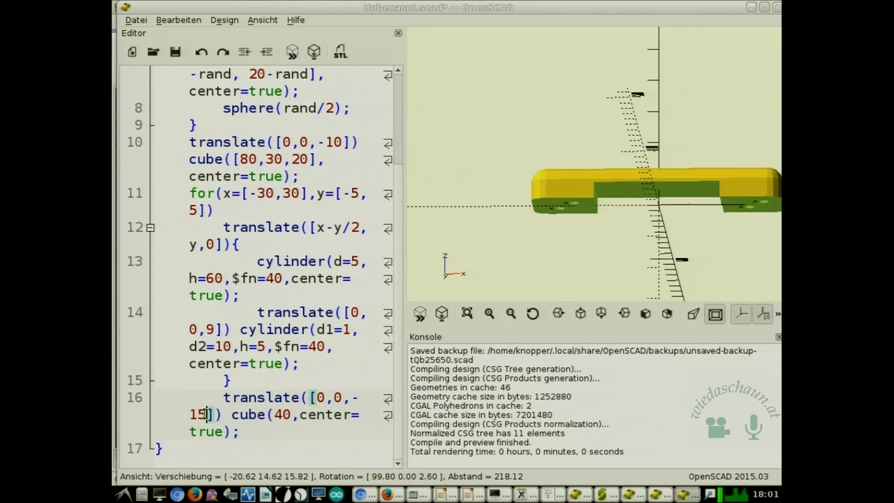
left_click_drag(551, 225, 731, 227)
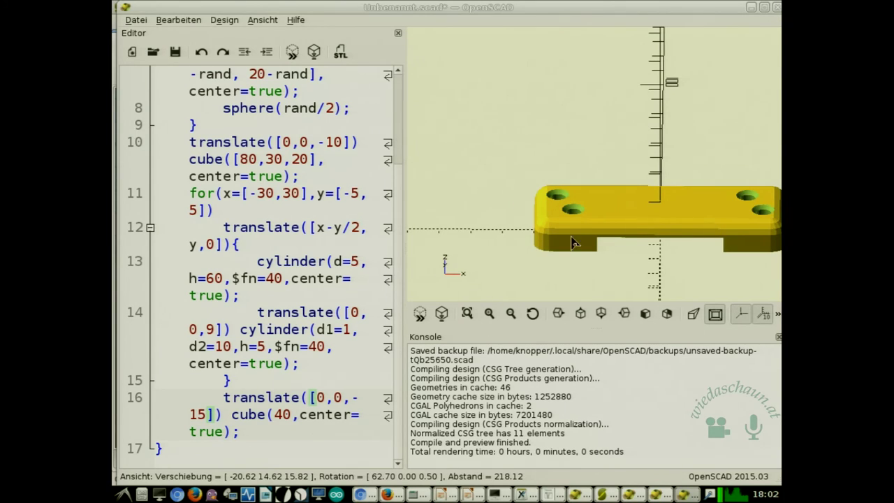
Examine the previewed handle from above, below and the side, checking the underside cutout and the countersunk screw holes.
left_click_drag(638, 252, 638, 198)
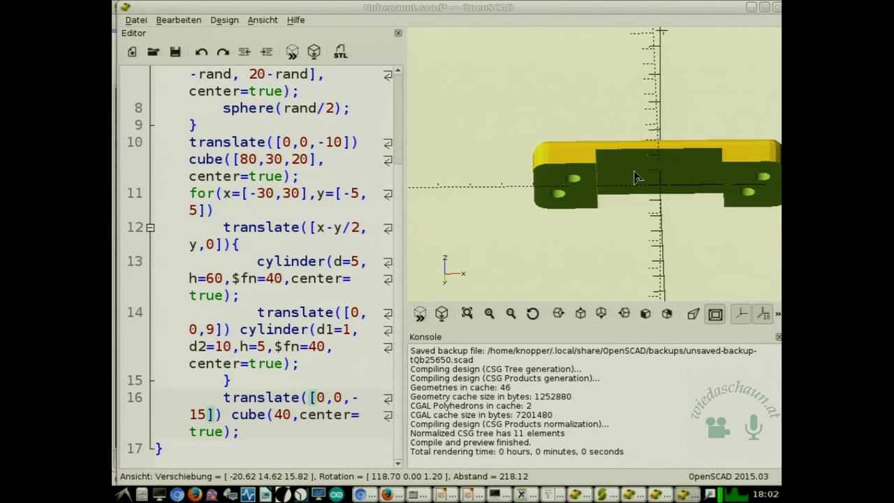
left_click_drag(643, 160, 636, 130)
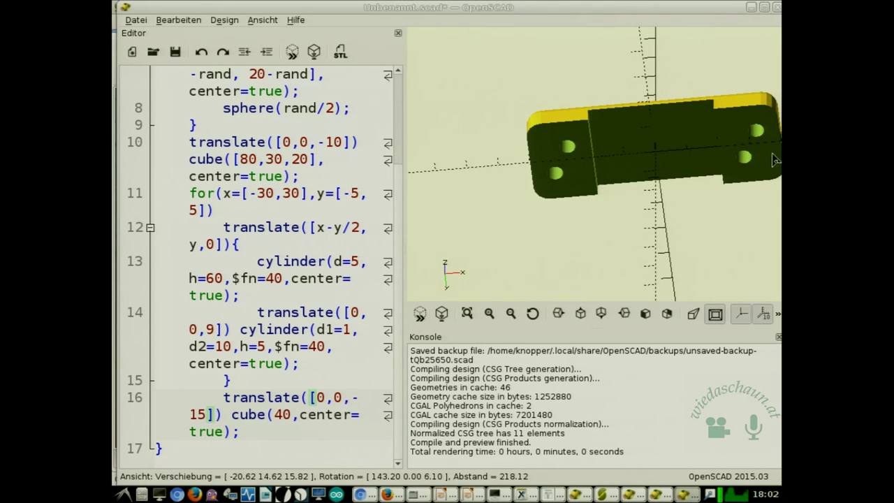
left_click_drag(683, 119, 684, 213)
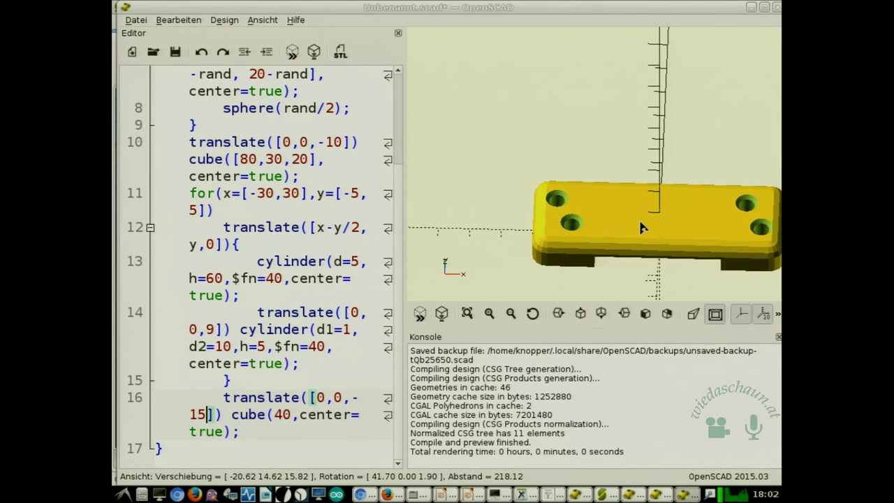
left_click_drag(662, 227, 656, 196)
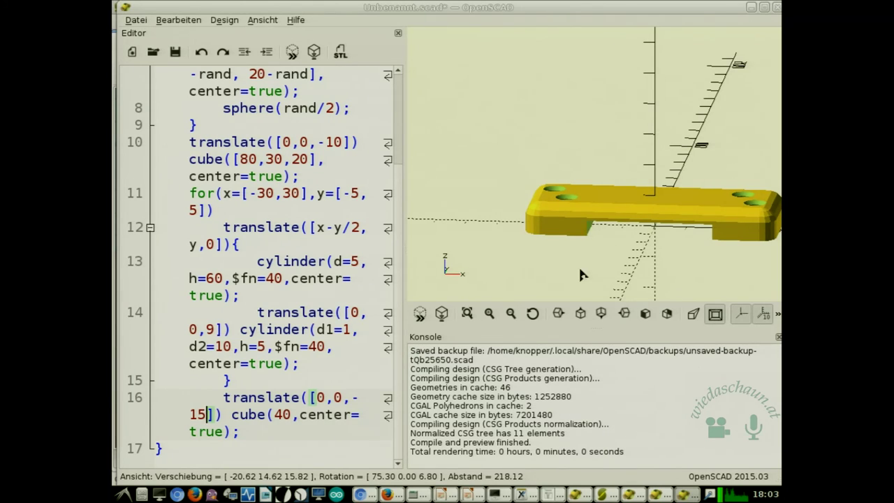
mouse_move(689, 260)
left_mouse_down()
mouse_move(690, 151)
mouse_move(704, 269)
left_mouse_up()
left_click_drag(703, 264, 654, 227)
left_click_drag(581, 182, 553, 150)
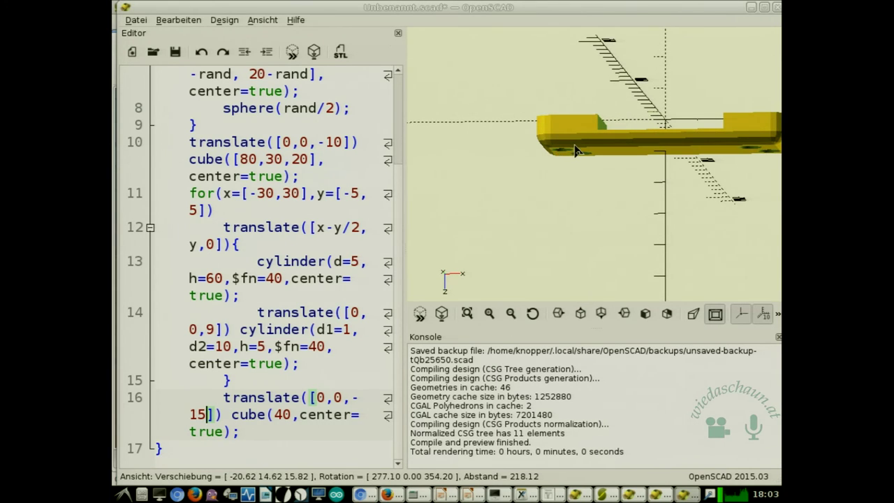
left_click_drag(584, 187, 667, 261)
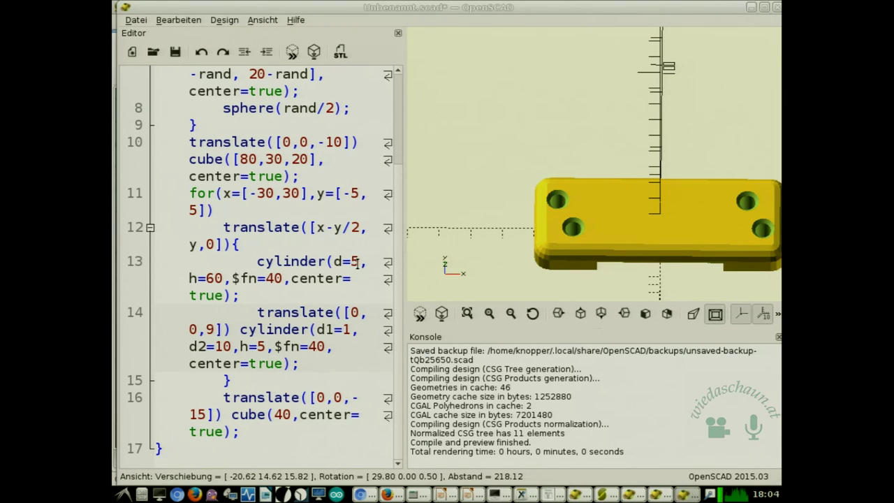
Set the screw-hole cylinder's diameter d to 4 and inspect the holes in the updated preview.
key("BackSpace")
type("4")
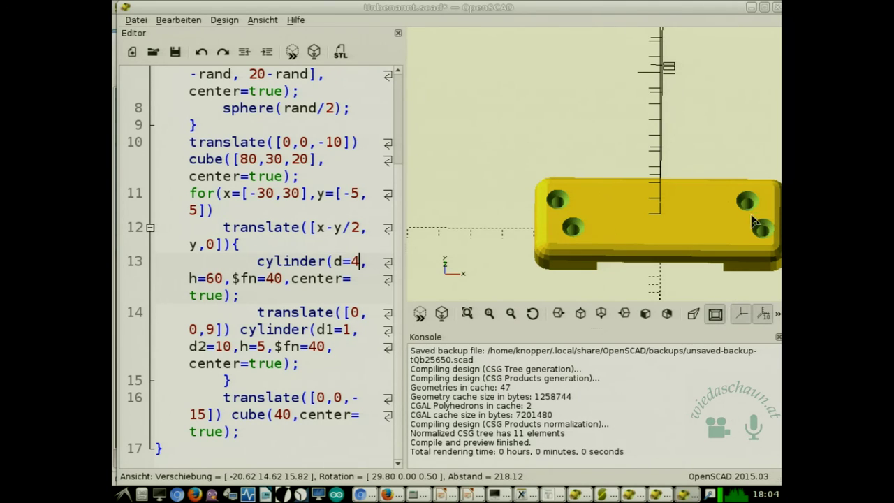
left_click_drag(701, 236, 700, 212)
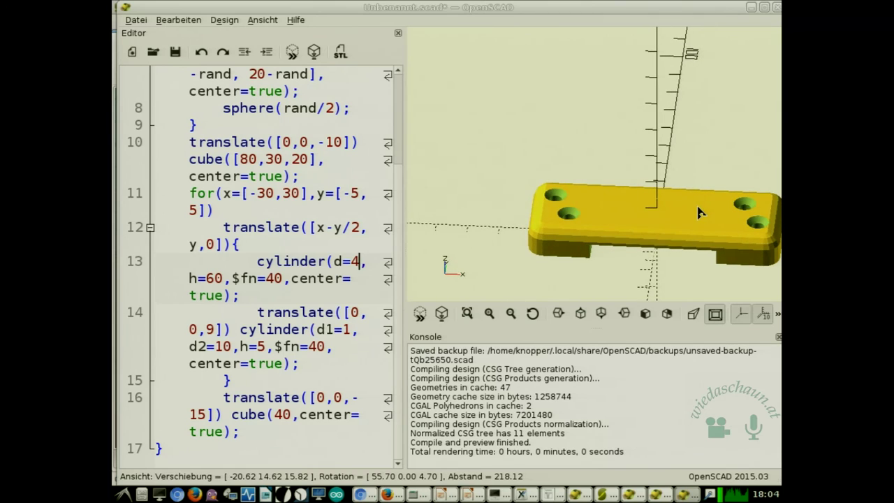
Save the handle design in the home folder as Michaels_Griff.scad.
left_click(176, 52)
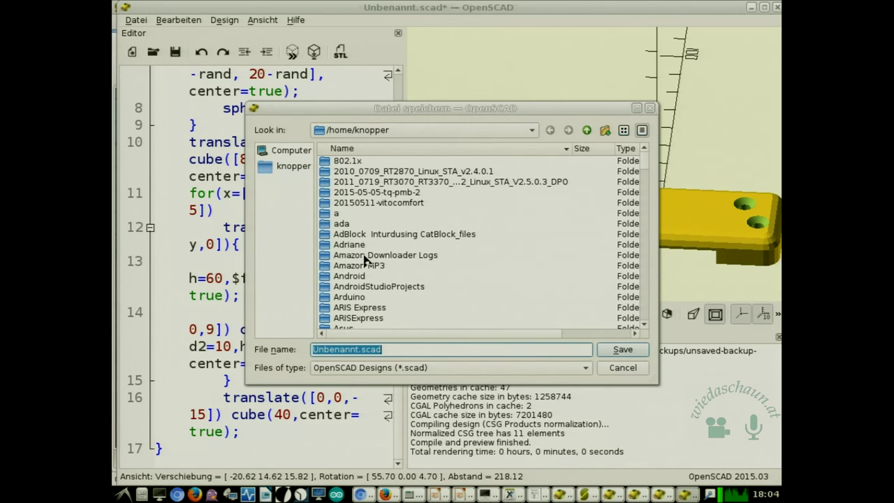
type("Michaels_Griff")
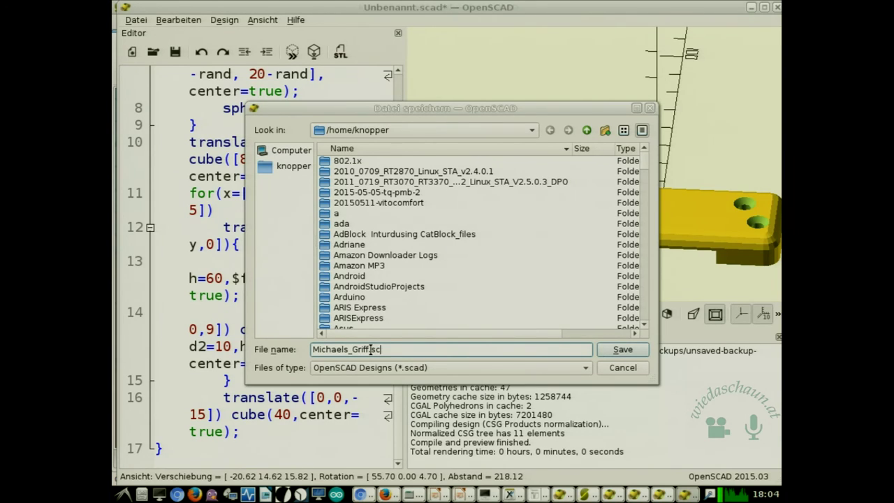
key("Return")
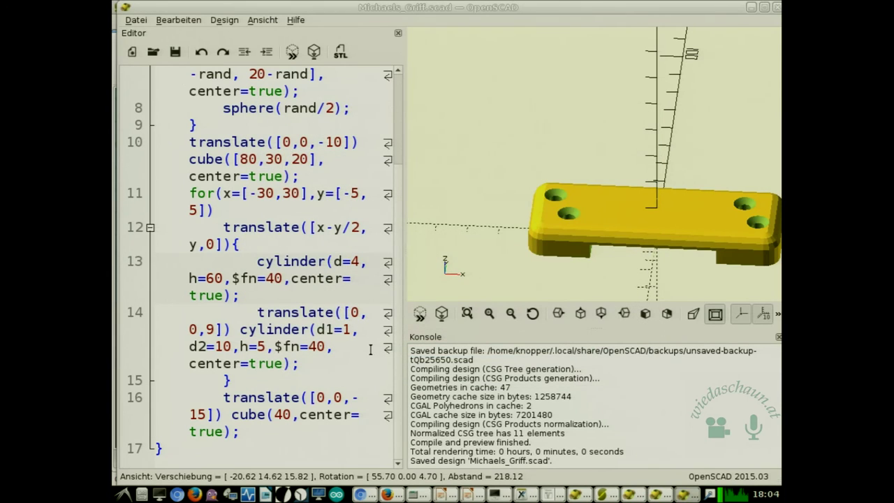
Inspect the saved handle's top, underside and profile, and run the full render of the model.
mouse_move(640, 155)
left_mouse_down()
mouse_move(635, 177)
mouse_move(632, 144)
left_mouse_up()
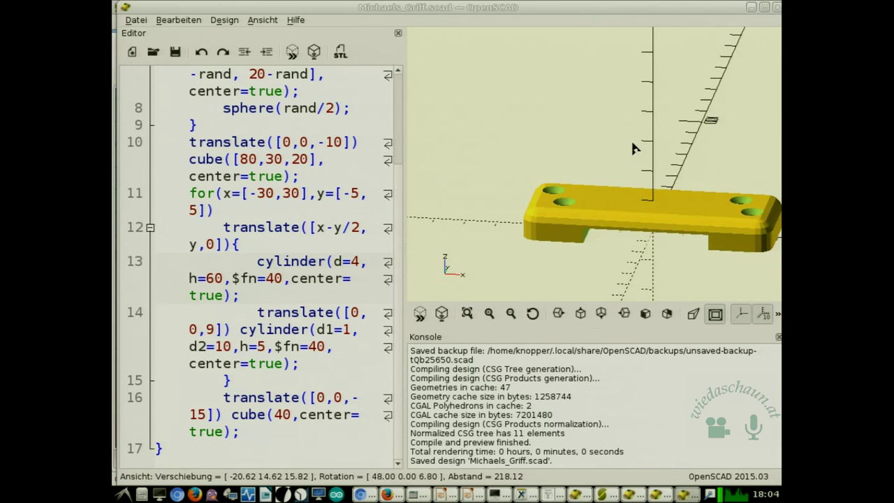
left_click_drag(655, 178, 697, 148)
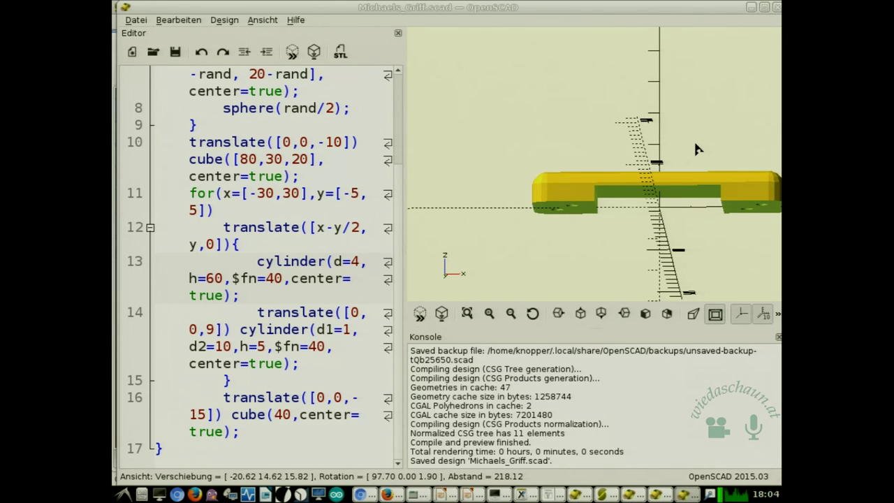
left_click_drag(628, 146, 633, 248)
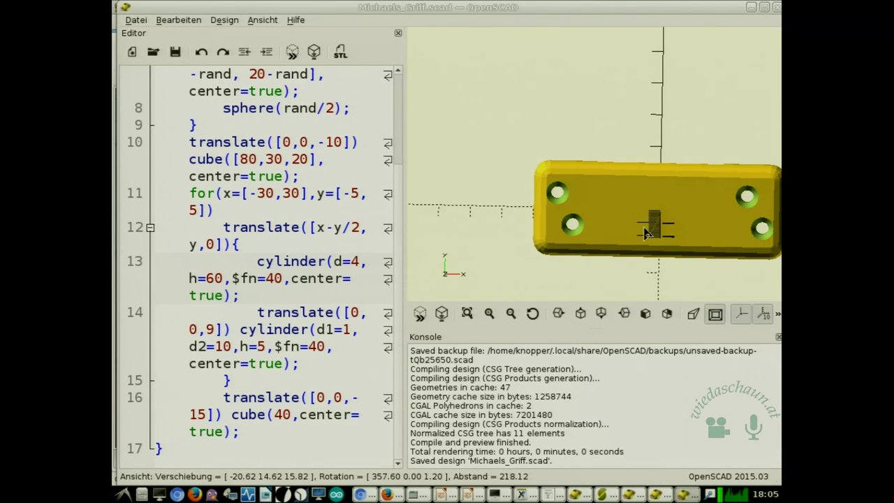
left_click_drag(649, 246, 660, 155)
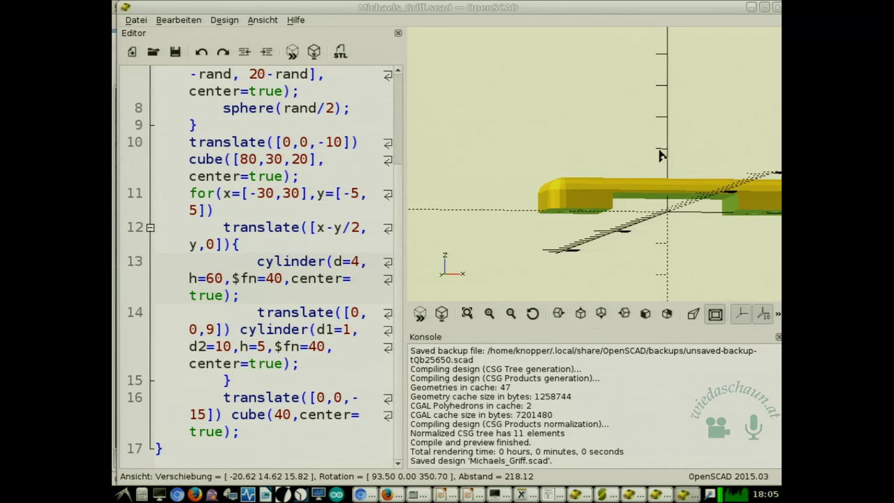
left_click_drag(656, 201, 650, 277)
left_click_drag(648, 246, 648, 195)
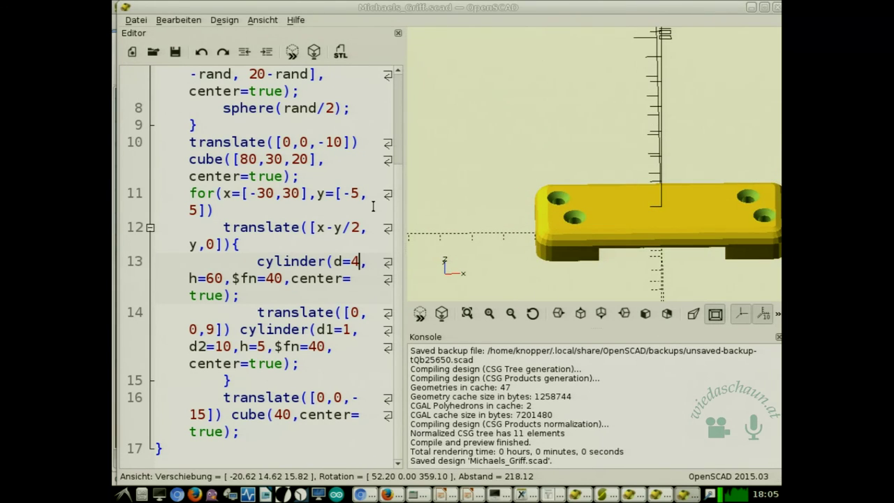
key("F6")
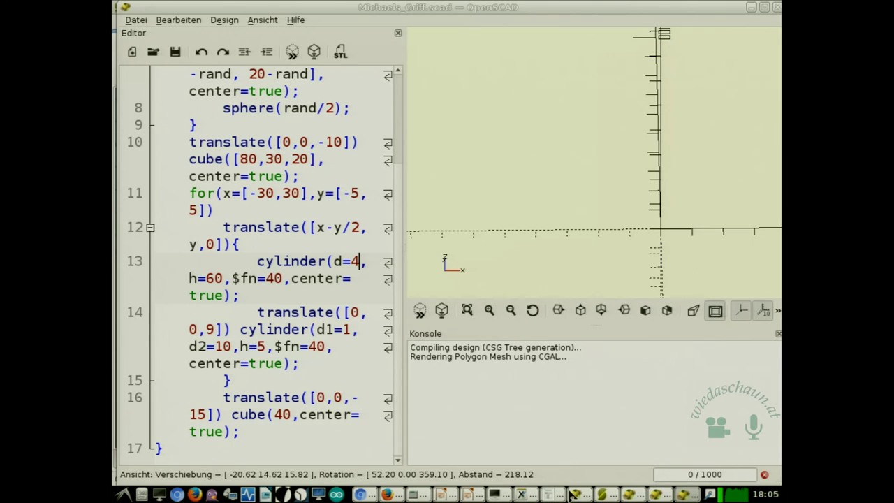
Switch to OctoPrint in Chromium and start printing the loaded easy_gyro_smooth_edges_knoppixtage G-code file.
left_click(602, 494)
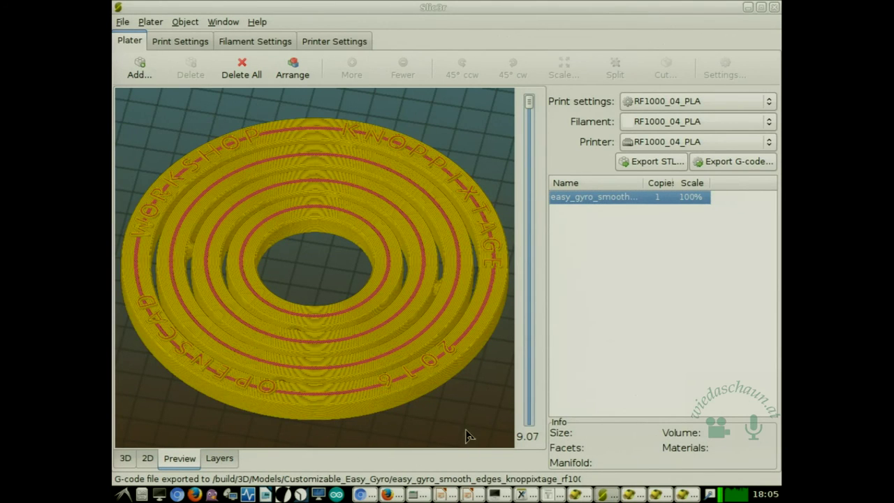
key("ctrl+alt+Right")
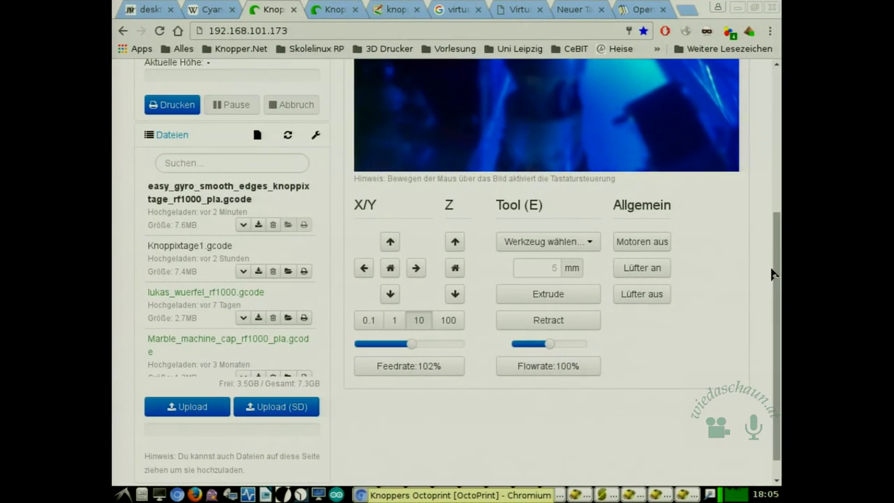
left_click_drag(778, 248, 772, 104)
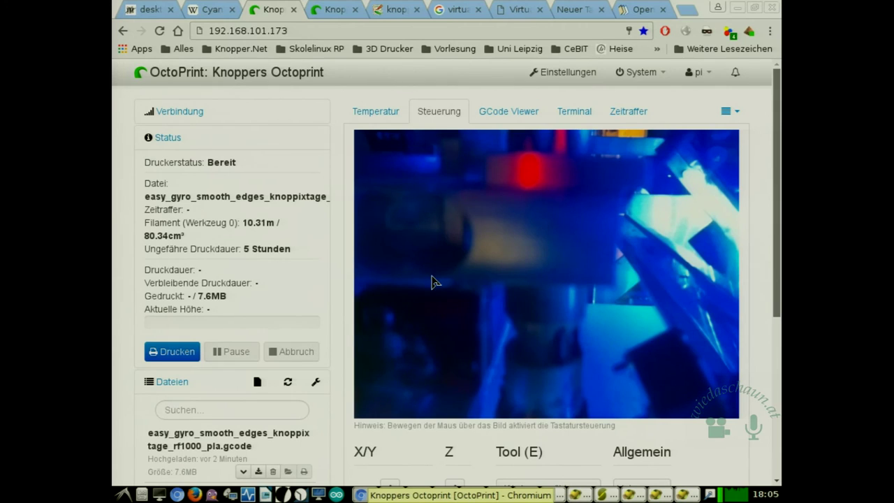
left_click(177, 356)
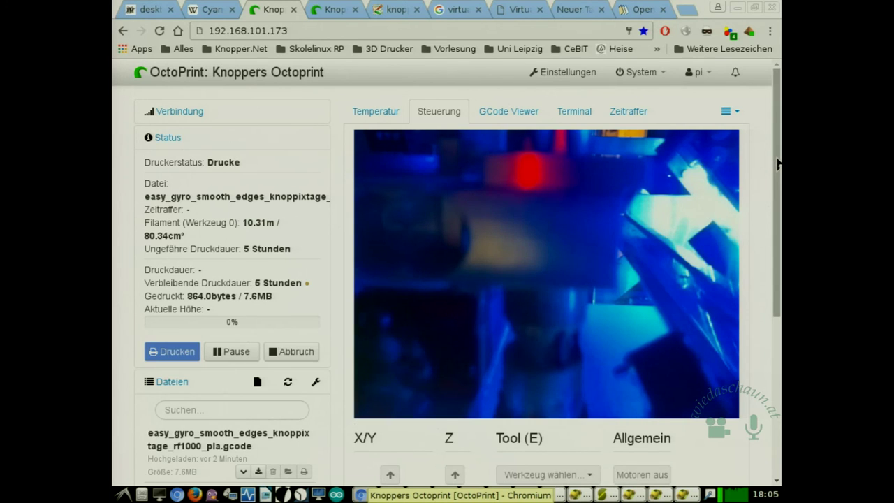
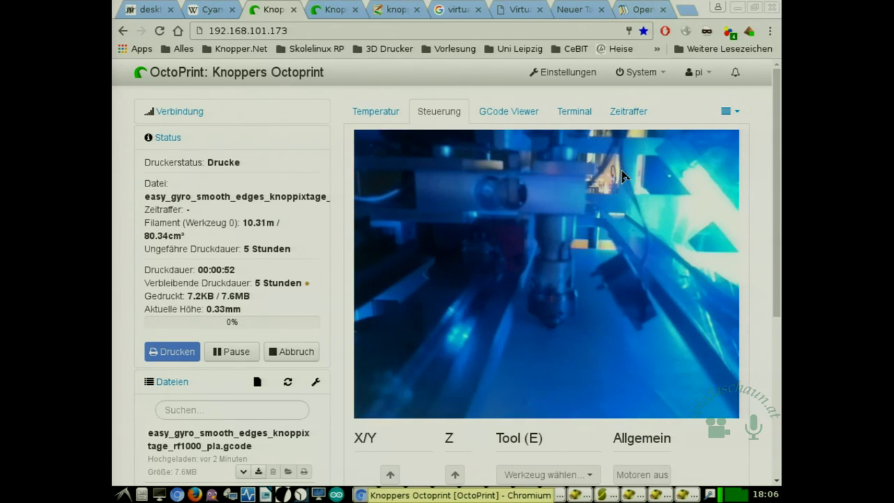
Switch to Slic3r, clear the gyro from the plate, and start adding the handle file from the home folder.
key("ctrl+alt+Left")
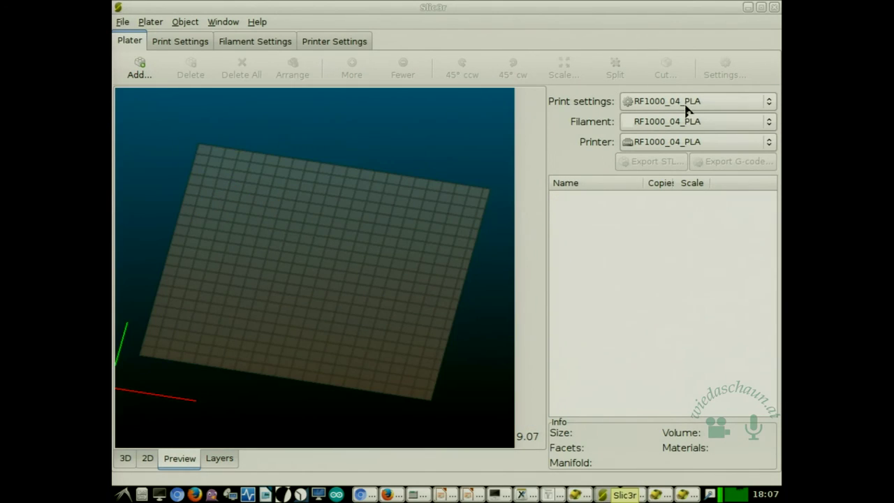
left_click(138, 67)
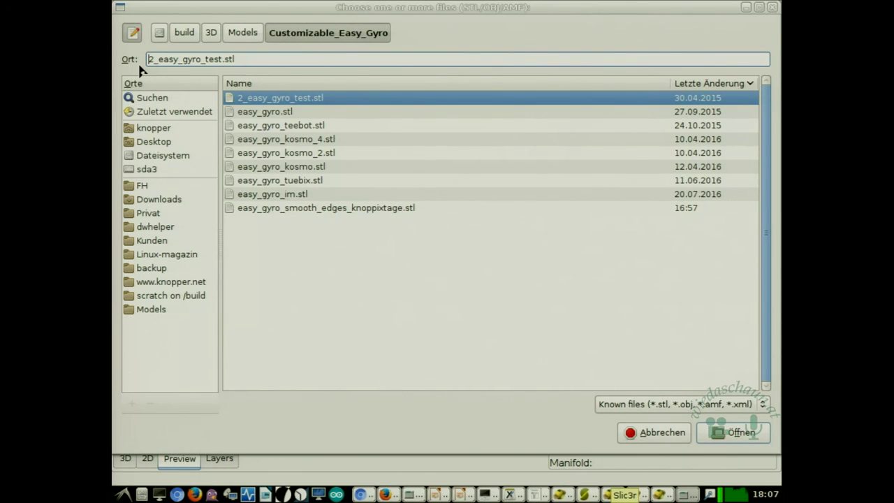
left_click(165, 116)
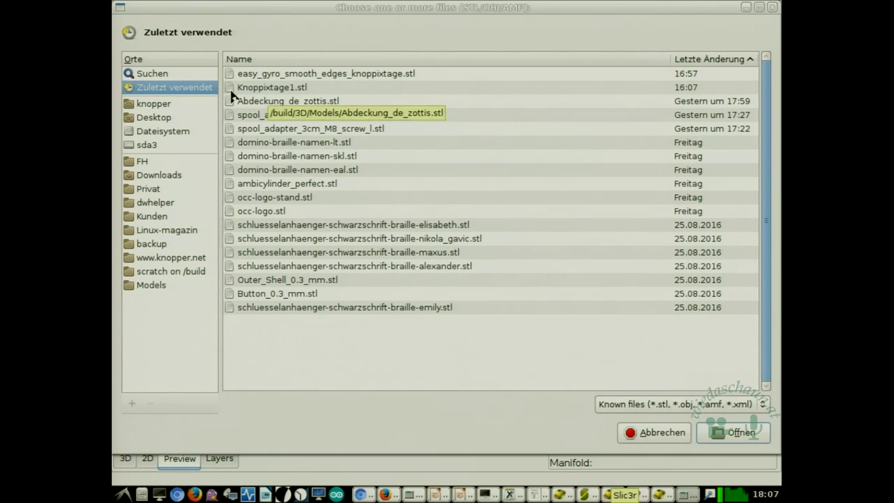
left_click(161, 104)
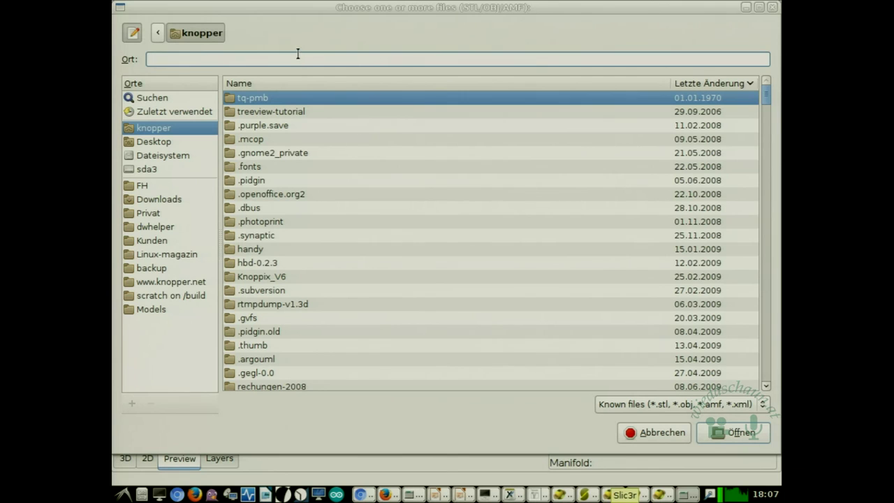
type("Michael")
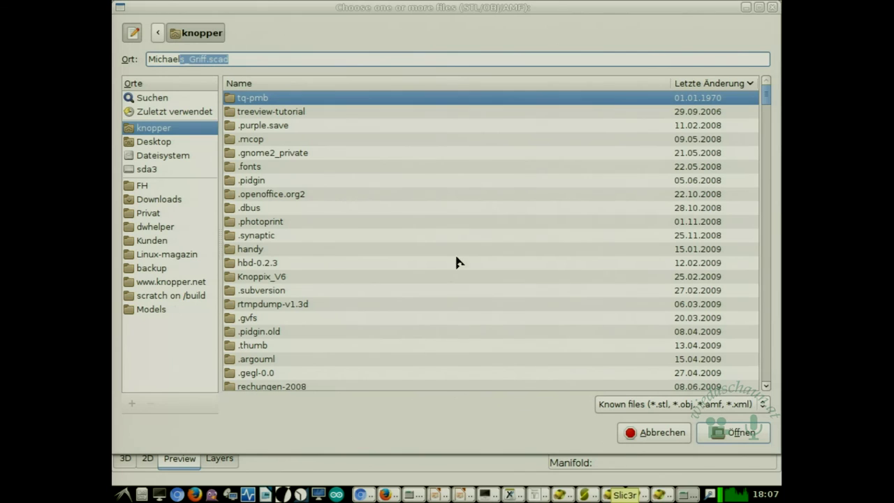
Switch to OpenSCAD and export the rendered handle to the home folder as Michaels_Griff.stl.
left_click(645, 496)
left_click(340, 52)
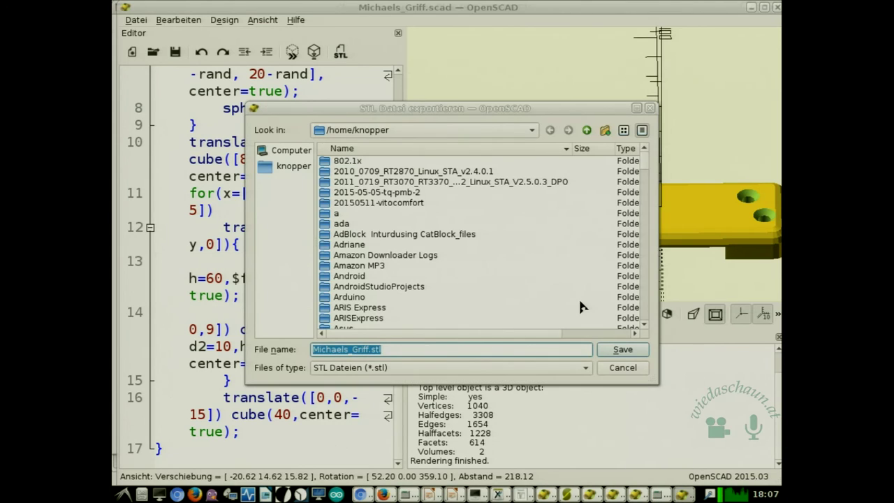
left_click(628, 350)
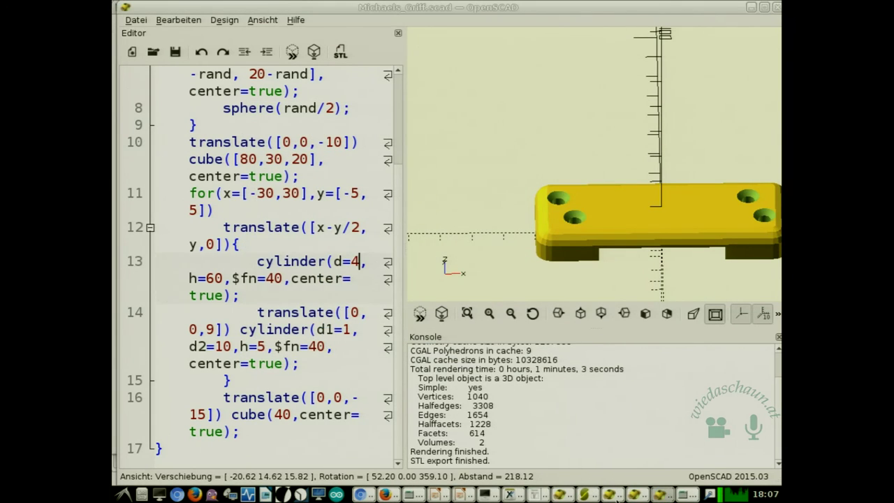
Return to Slic3r's file selection and load Michaels_Griff.stl onto the plate.
left_click(660, 495)
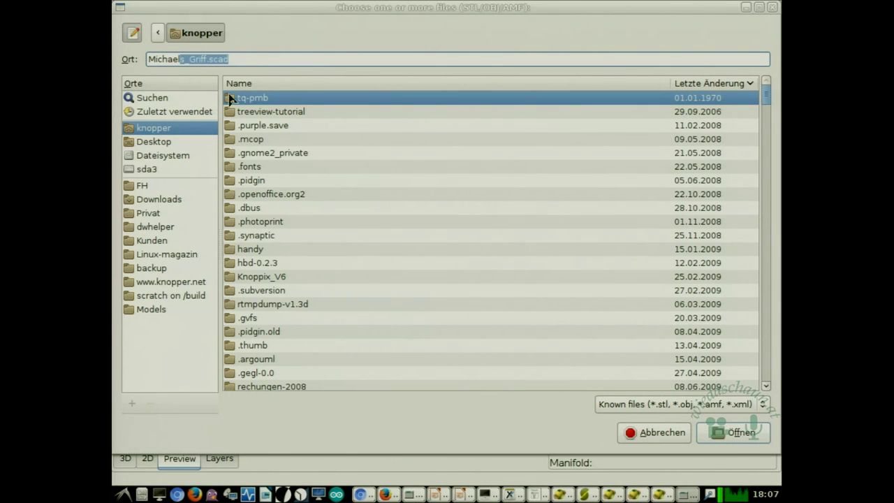
left_click(227, 59)
double_click(214, 59)
type("stl")
key("Return")
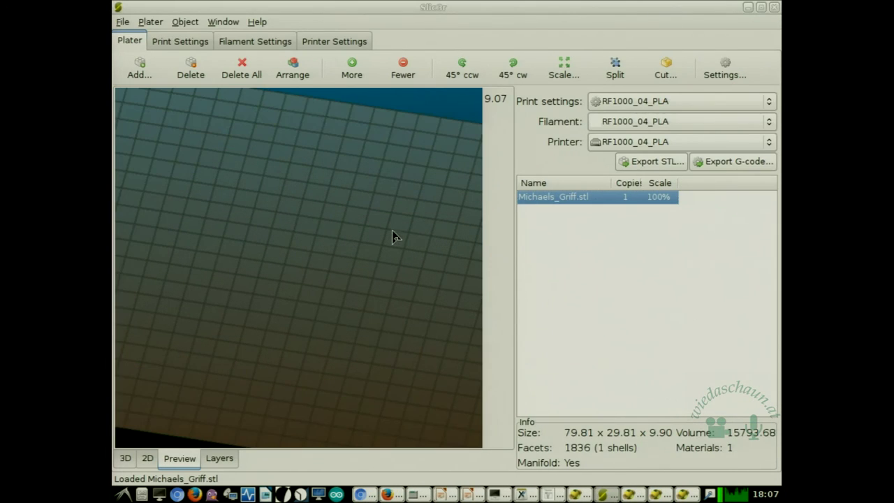
Show the handle in the 3D view and check its placement on the whole print bed.
left_click(125, 458)
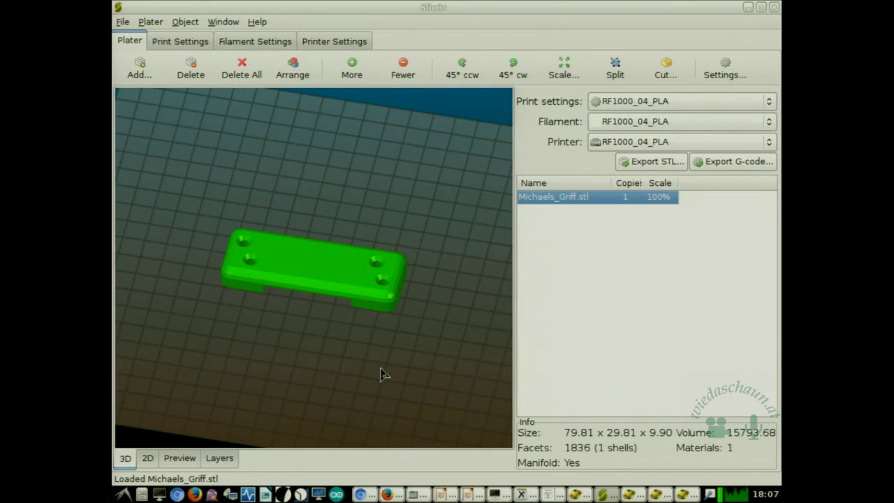
scroll(380, 375, "down", 5)
mouse_move(395, 389)
left_mouse_down()
mouse_move(409, 379)
mouse_move(391, 349)
mouse_move(392, 319)
mouse_move(393, 417)
mouse_move(382, 355)
mouse_move(383, 420)
mouse_move(386, 369)
mouse_move(388, 395)
left_mouse_up()
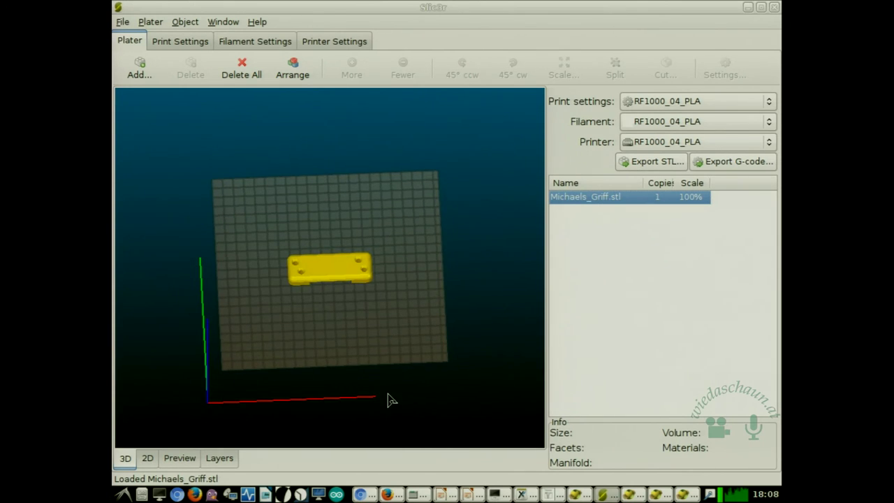
Set the brim width to 8 mm in the RF1000_04_PLA print settings.
left_click(179, 43)
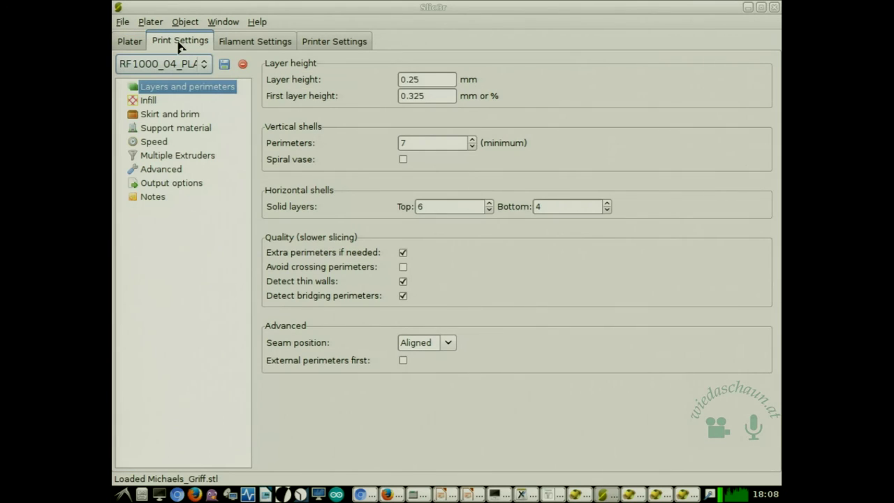
left_click(171, 117)
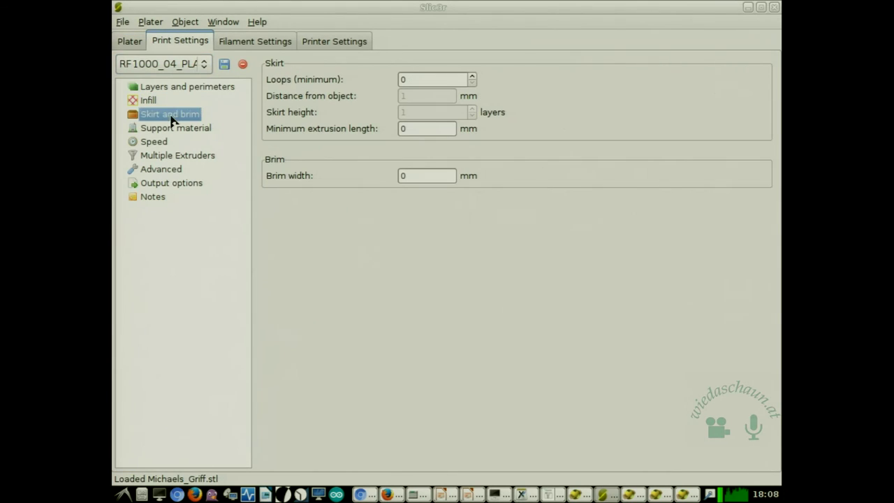
left_click(410, 176)
type("8")
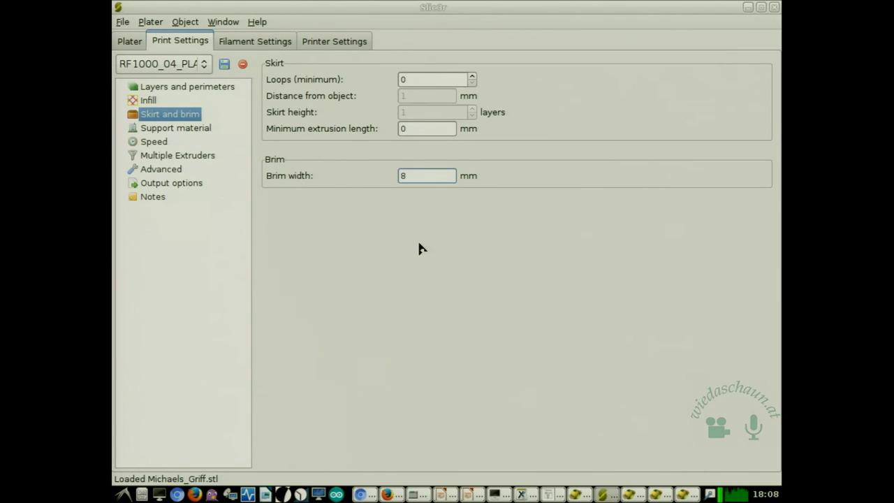
Set the infill density of the RF1000_04_PLA print settings to 80%.
left_click(202, 85)
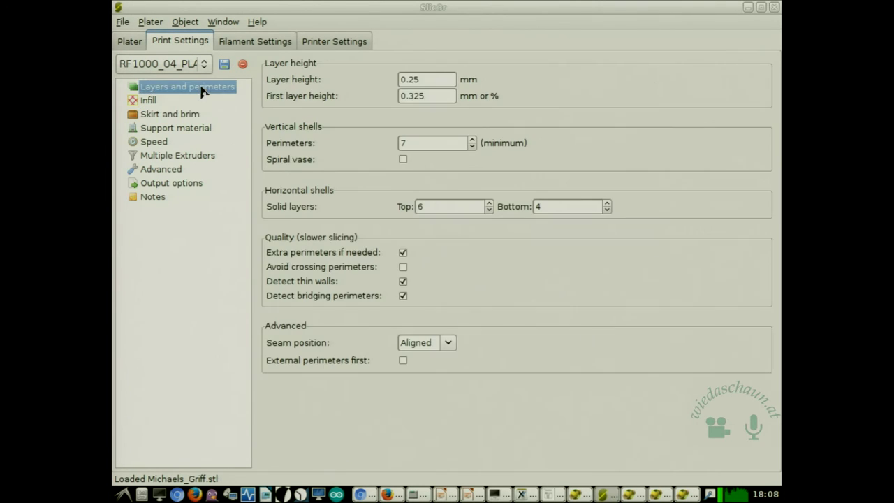
left_click(160, 102)
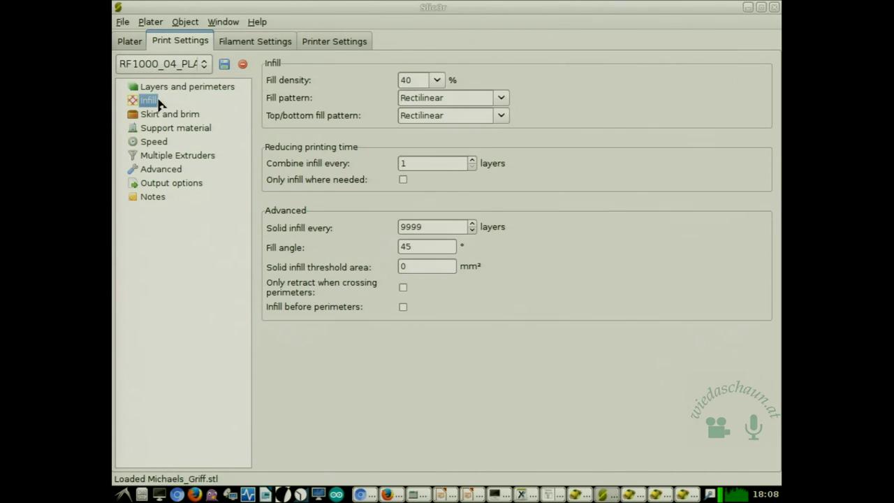
left_click(437, 81)
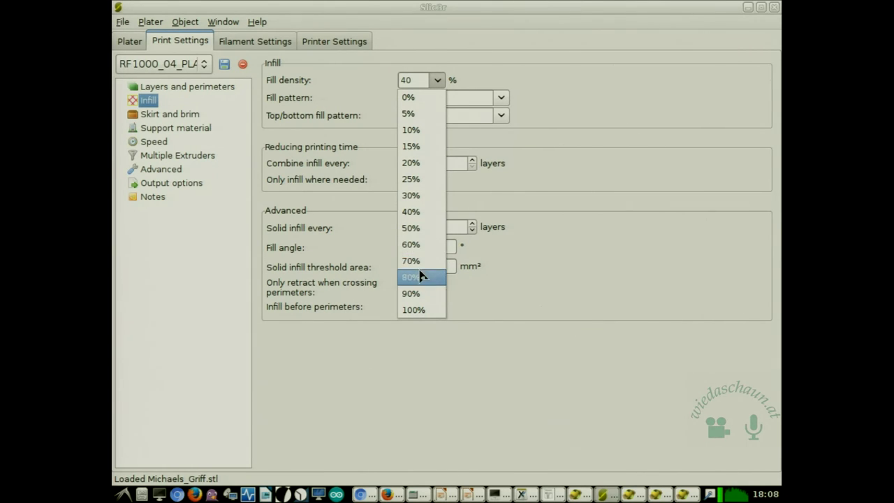
key("Escape")
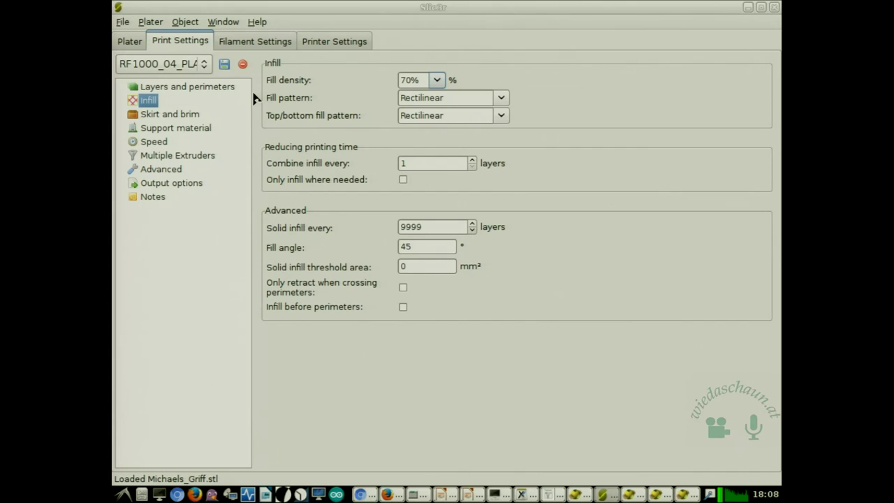
left_click(437, 82)
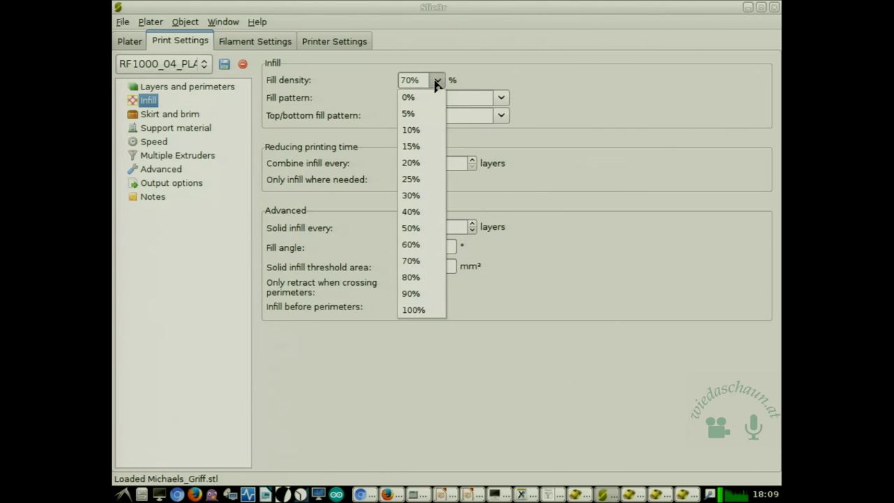
left_click(410, 277)
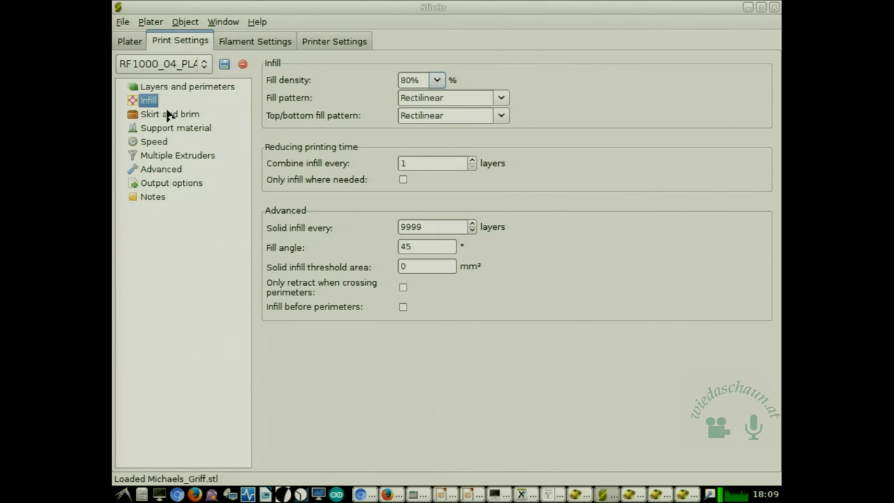
Review the layer, extrusion width and filament settings, and save the modified print settings under the preset name RF1000_04_PLA.
left_click(195, 86)
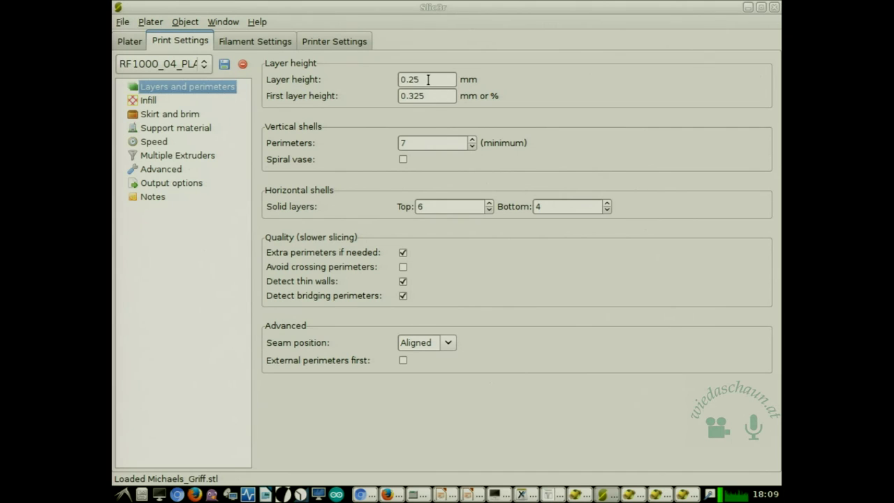
mouse_move(428, 80)
left_click(160, 173)
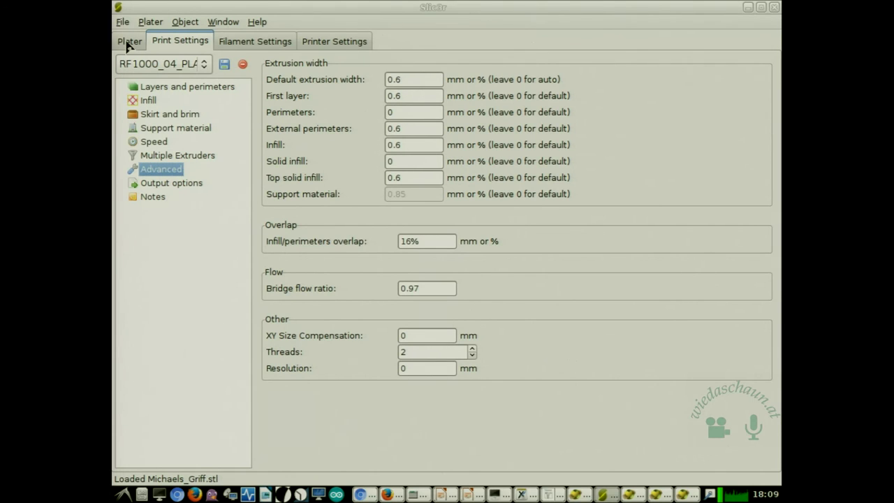
left_click(235, 47)
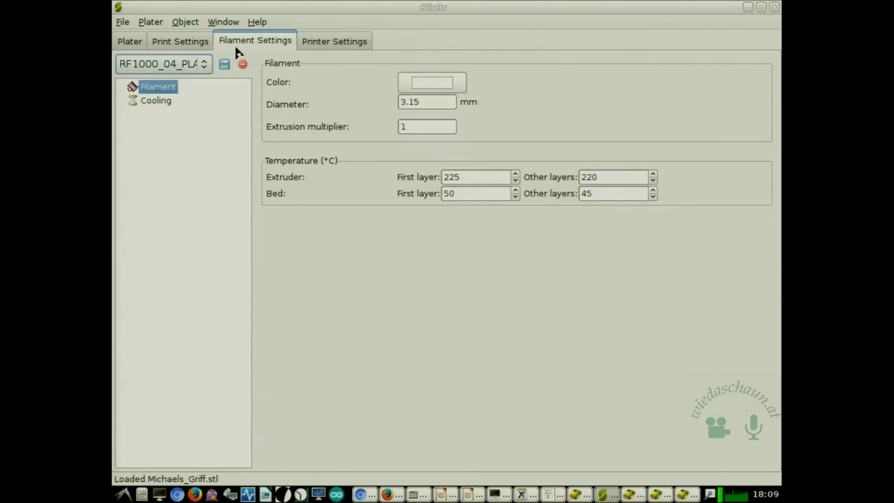
left_click(188, 48)
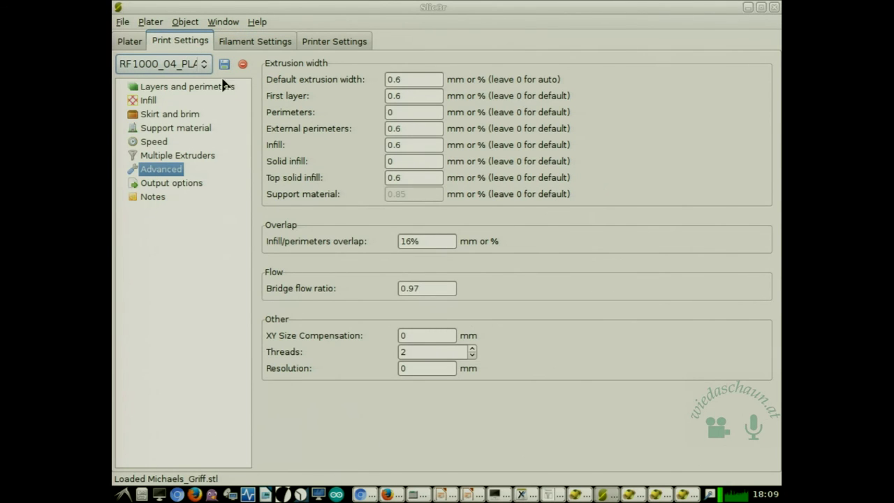
left_click(208, 70)
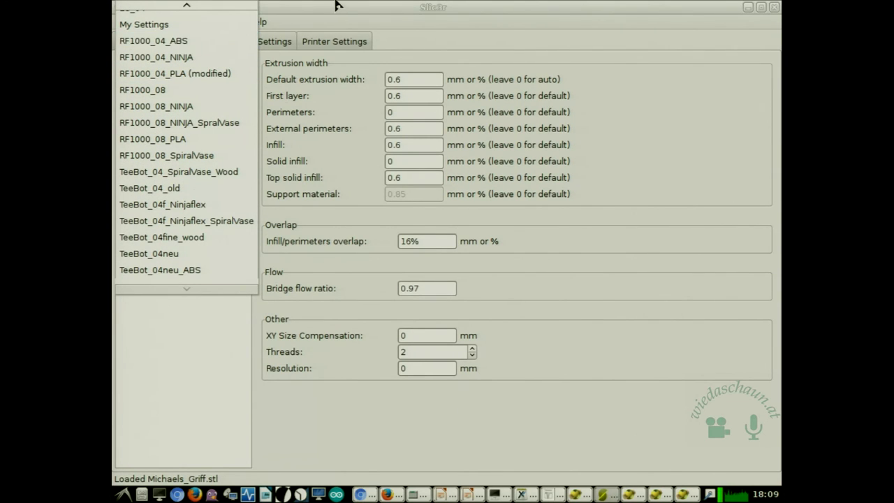
left_click(339, 7)
left_click(224, 63)
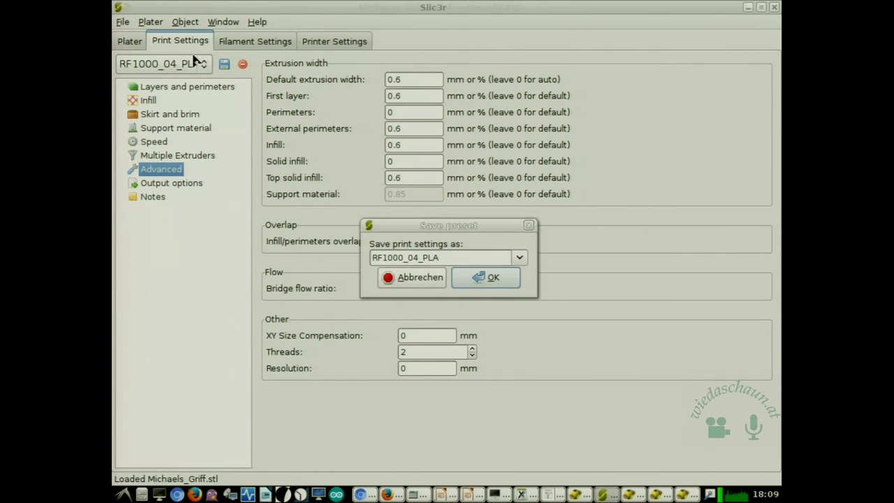
left_click(481, 278)
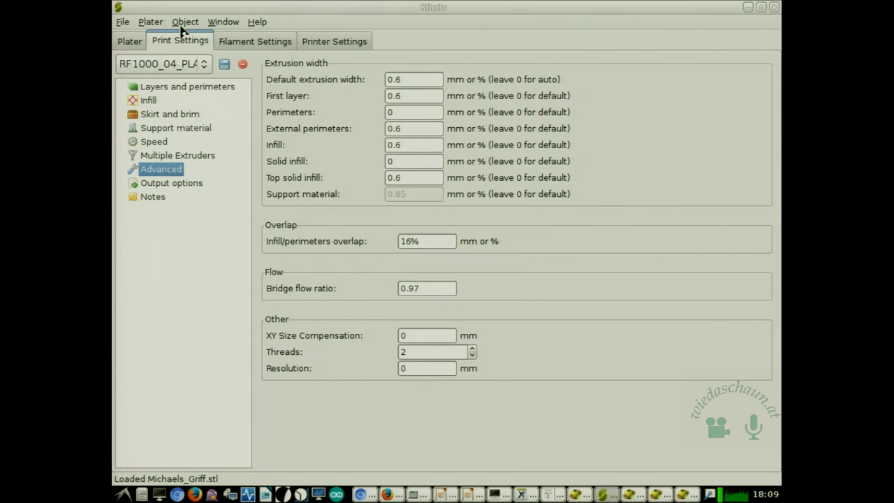
Load the RF1000_04_ABS print preset and set its infill density to 80%.
left_click(203, 64)
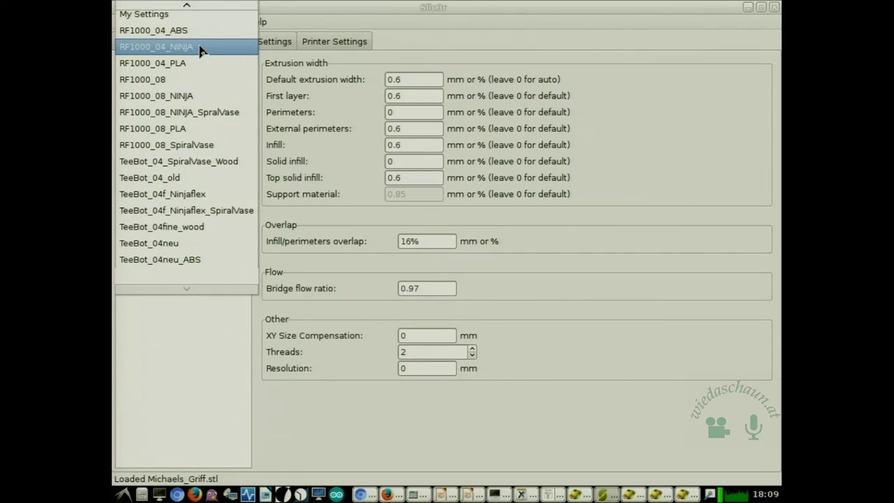
left_click(199, 33)
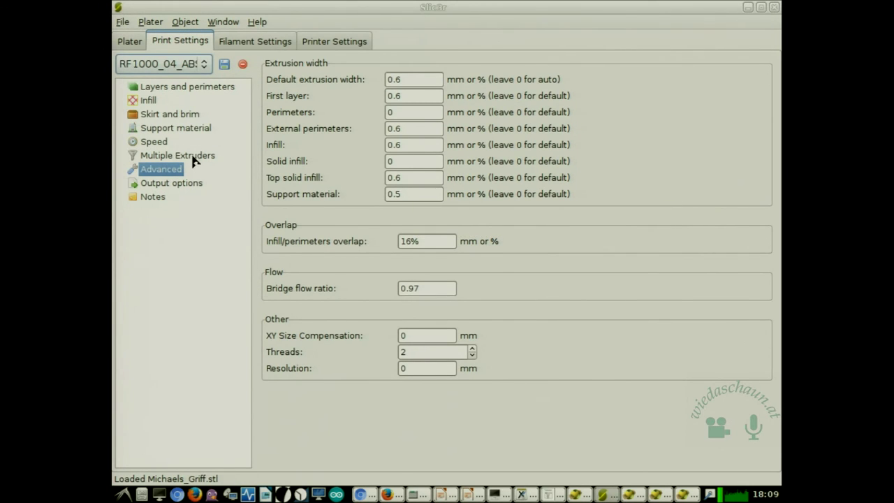
left_click(204, 86)
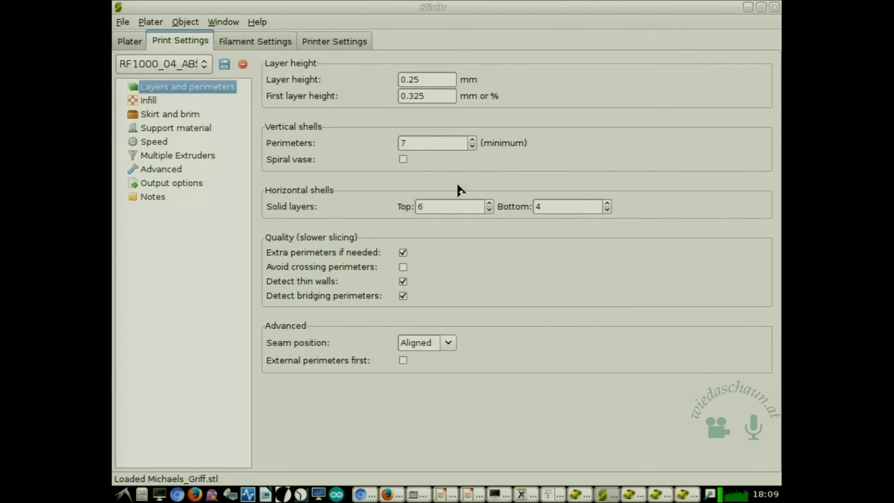
left_click(167, 103)
left_click(437, 80)
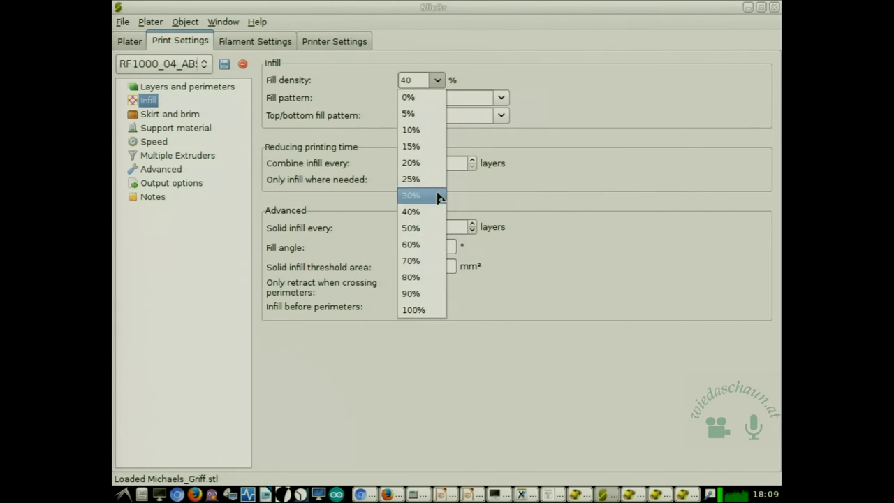
left_click(435, 277)
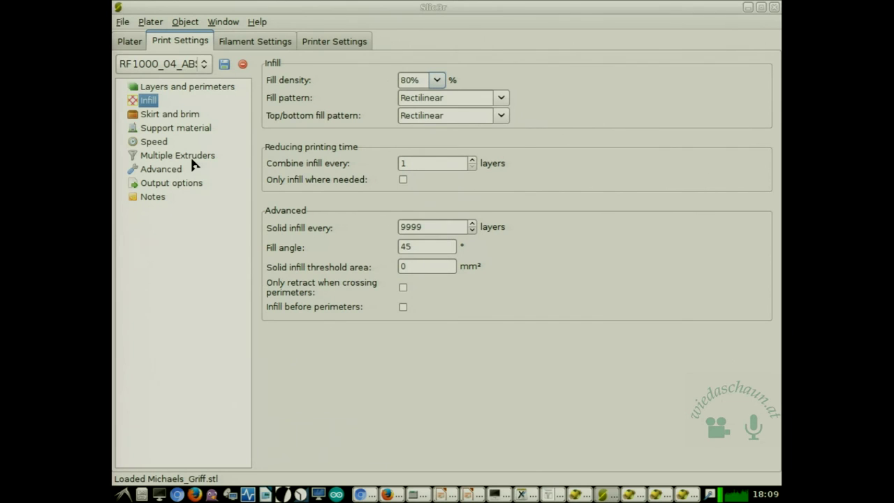
Disable support material generation, check the speed and extrusion widths, and save the print settings as RF1000_04_ABS.
left_click(185, 116)
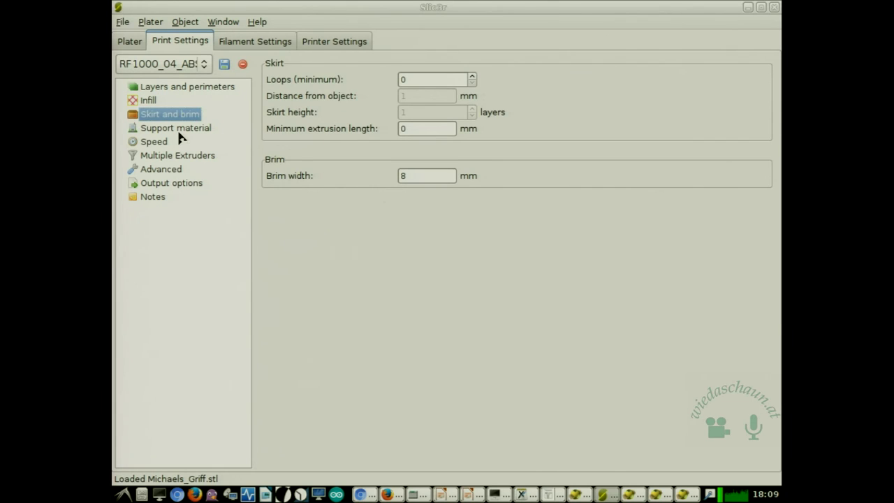
left_click(178, 129)
left_click(403, 78)
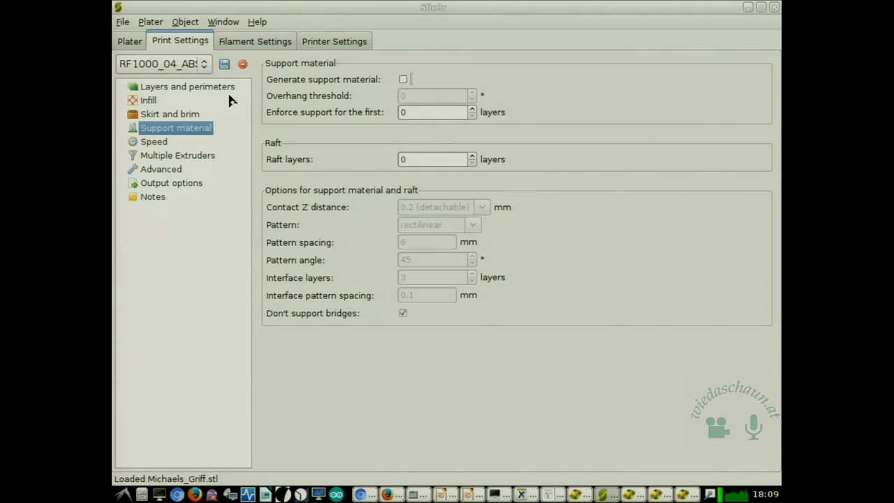
left_click(155, 143)
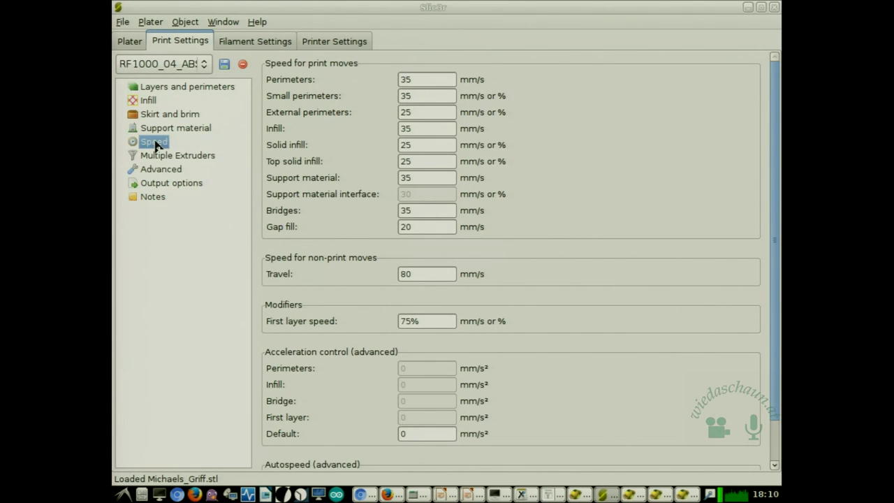
left_click(165, 171)
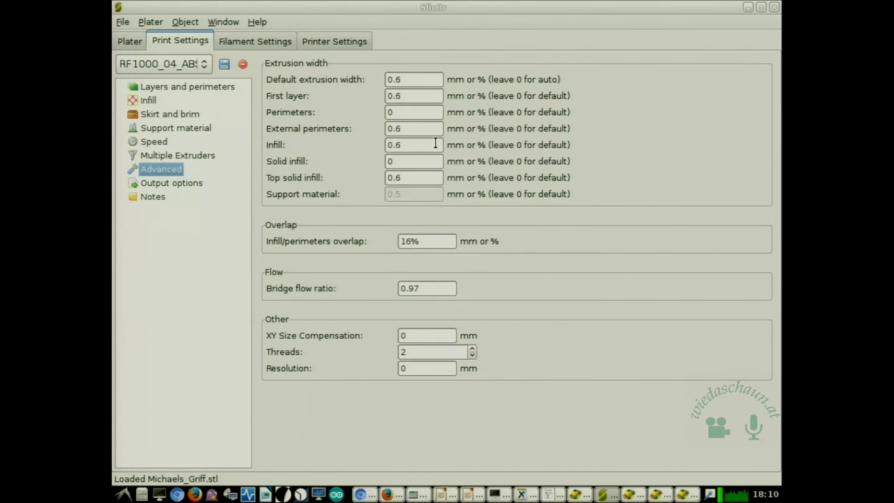
left_click(225, 65)
left_click(504, 278)
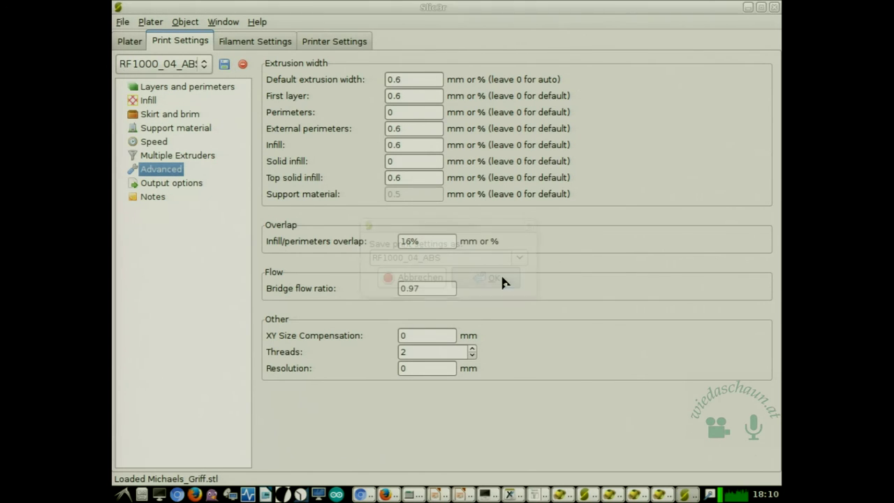
Select the RF1000_04_ABS preset for both the filament settings and the printer settings.
left_click(245, 42)
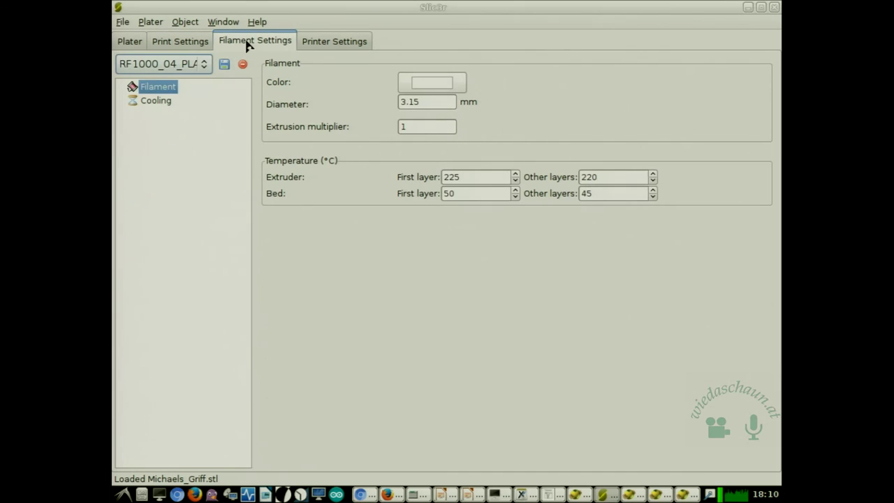
left_click(208, 65)
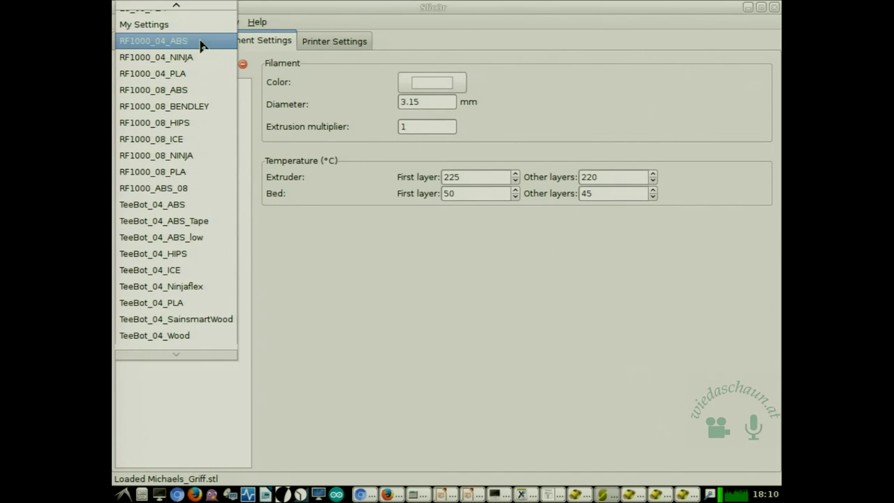
left_click(200, 40)
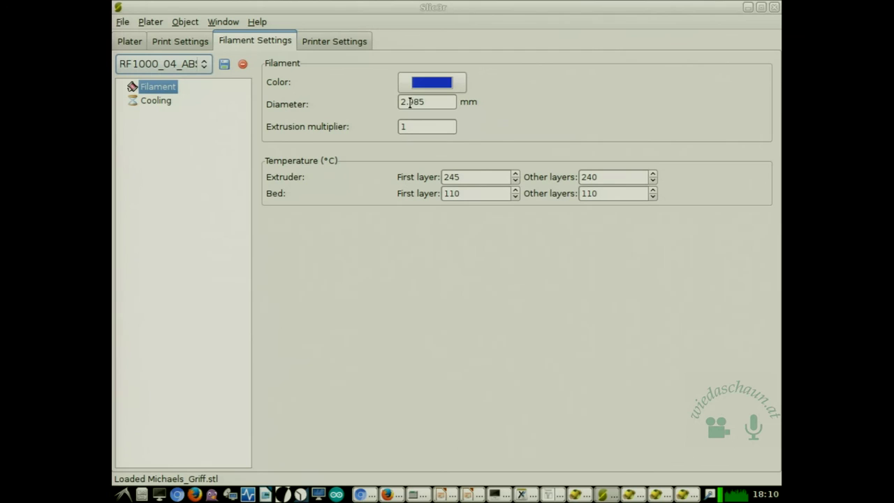
mouse_move(409, 102)
left_click(357, 46)
left_click(198, 64)
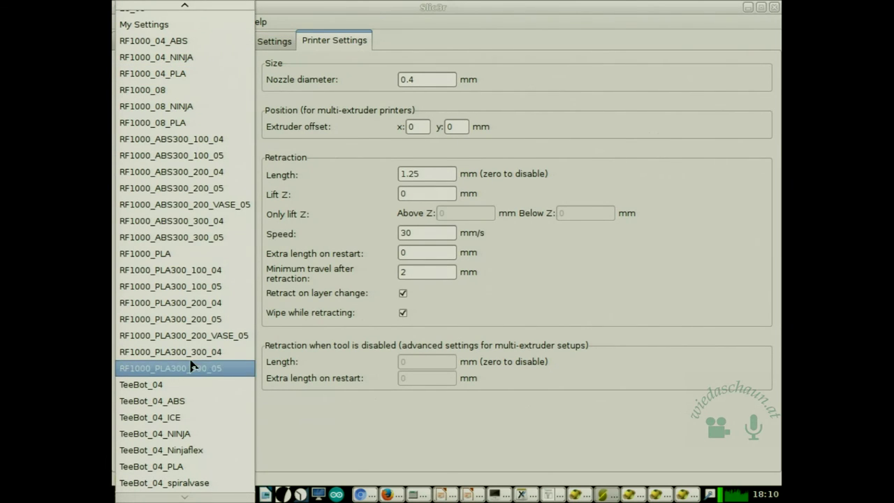
left_click(191, 45)
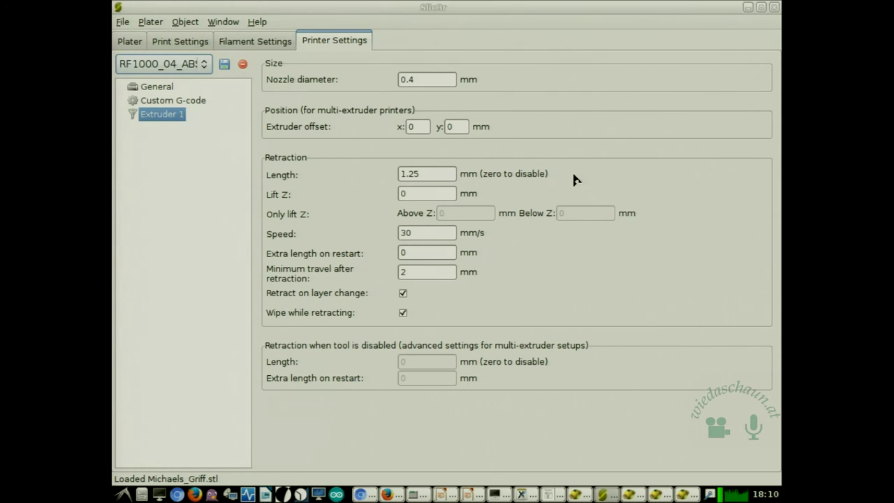
Export the handle's G-code from the plater to the home folder as Michaels_Griff_abs.gcode.
left_click(134, 48)
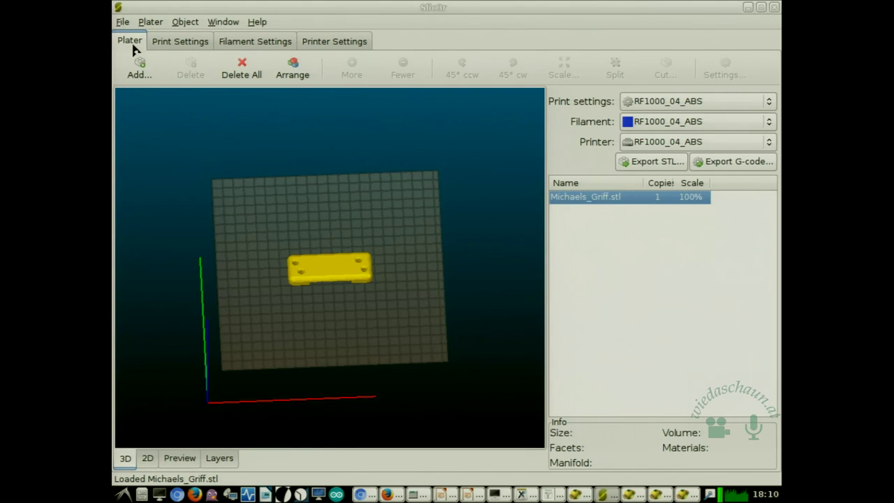
left_click(728, 166)
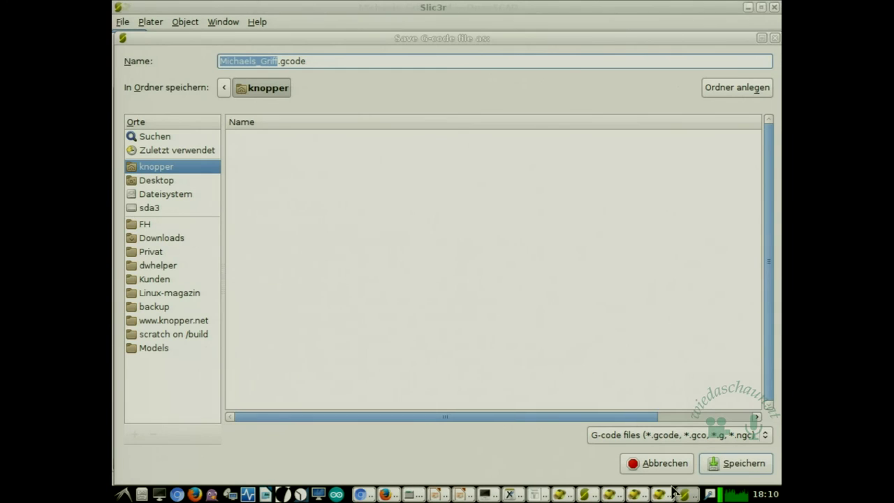
left_click(277, 63)
type("abs")
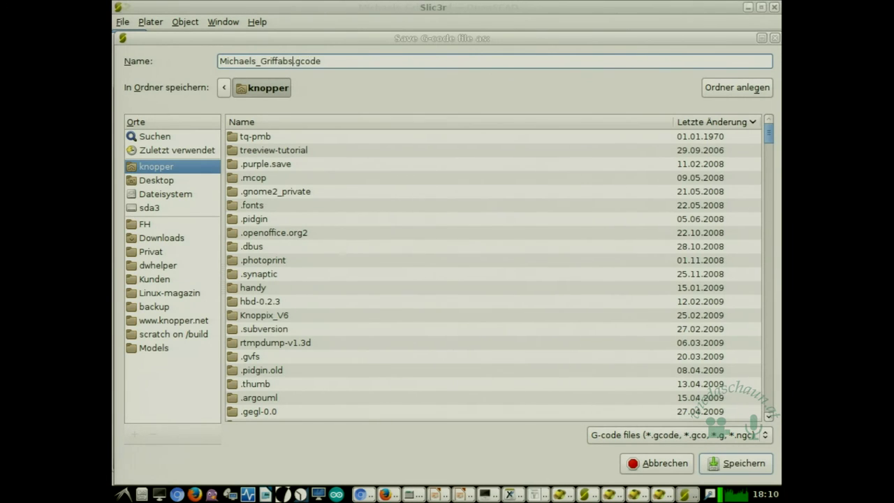
key("BackSpace")
key("BackSpace")
key("BackSpace")
type("_abs")
key("Return")
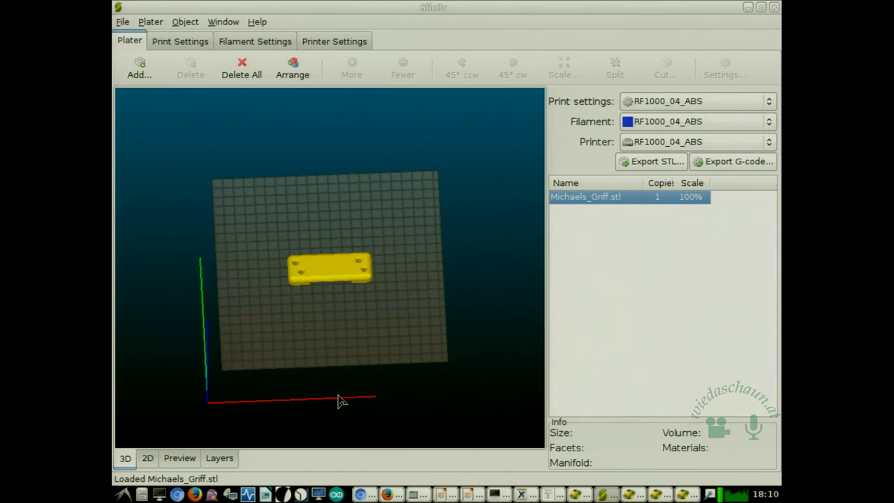
Generate the toolpath preview of the handle and switch to OpenSCAD to review the code in Michaels_Griff.scad from its beginning.
left_click(189, 461)
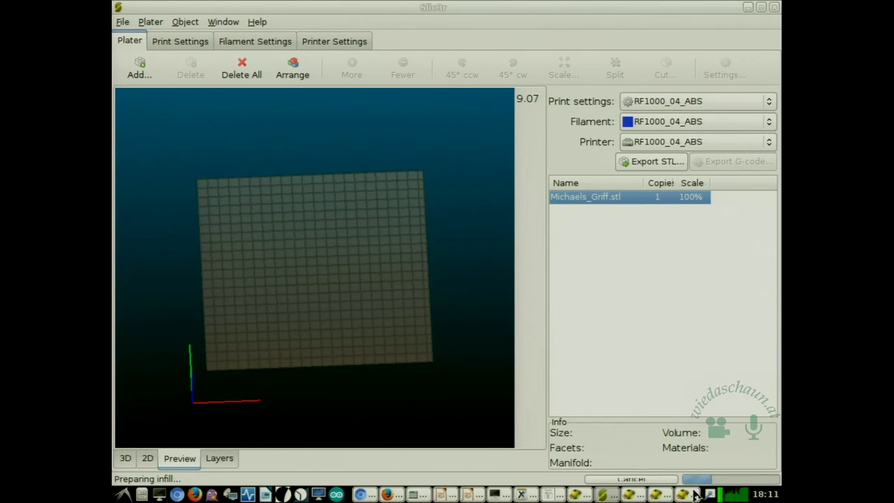
left_click(574, 494)
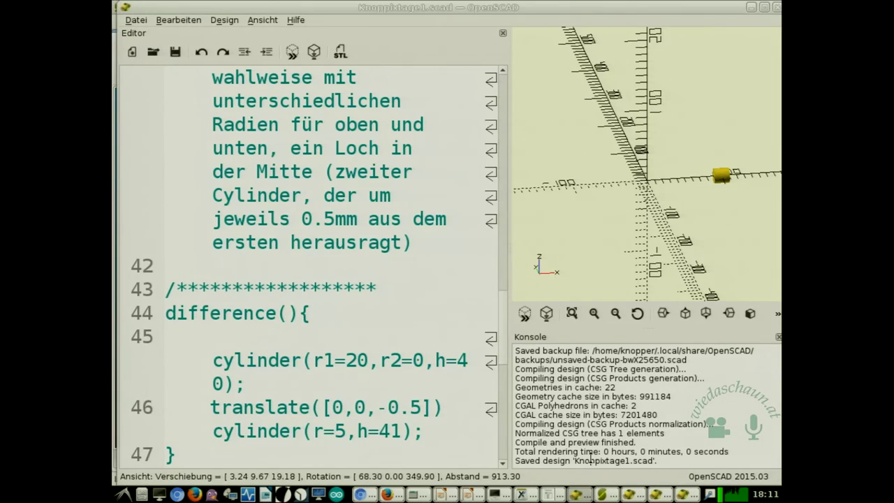
left_click(634, 494)
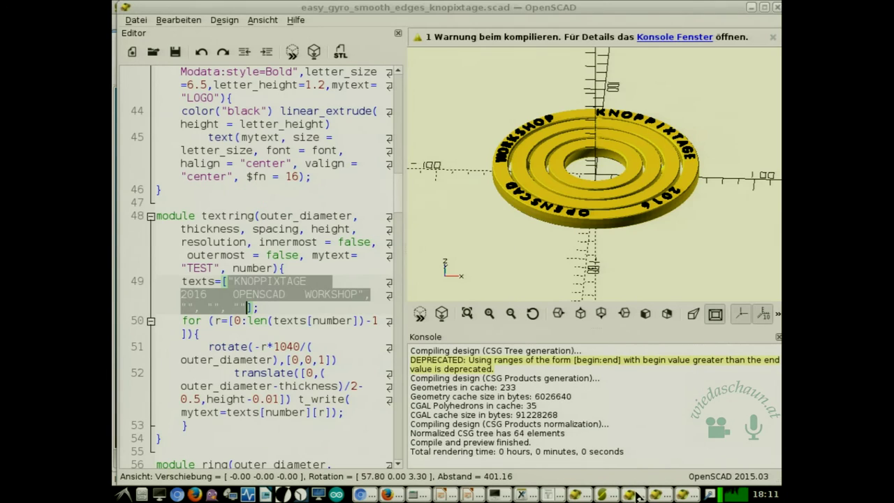
left_click(682, 494)
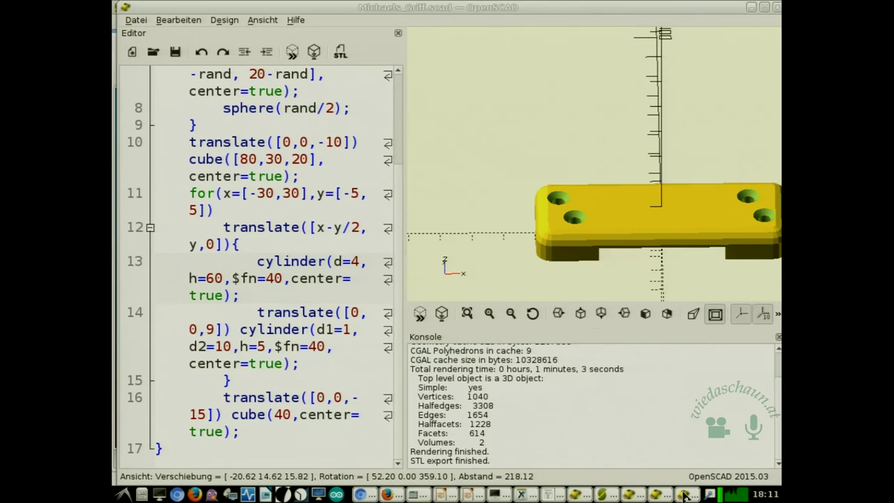
scroll(522, 437, "up", 2)
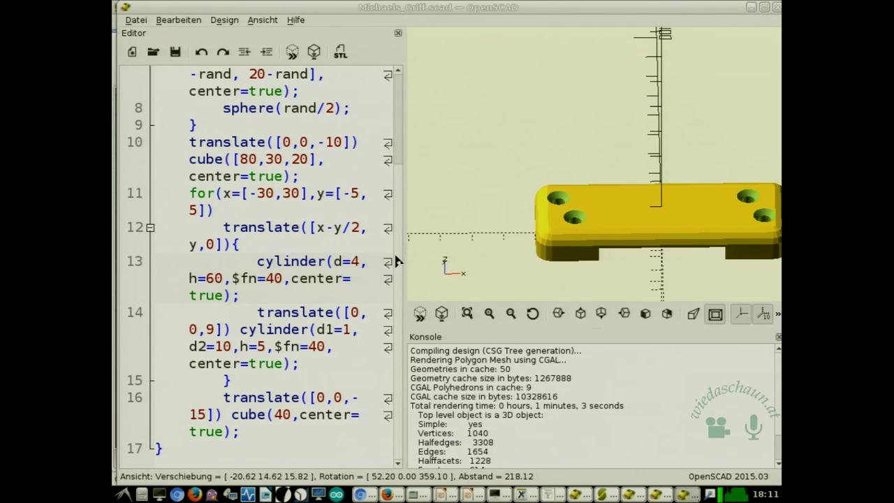
left_click_drag(395, 260, 401, 163)
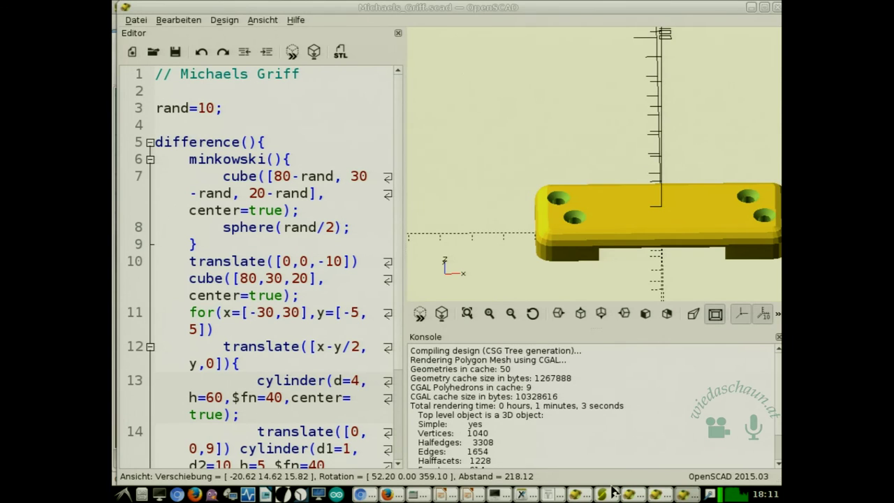
Switch back to Slic3r and examine the handle's sliced layers, perimeters and infill at several heights up to the uppermost layer.
left_click(611, 493)
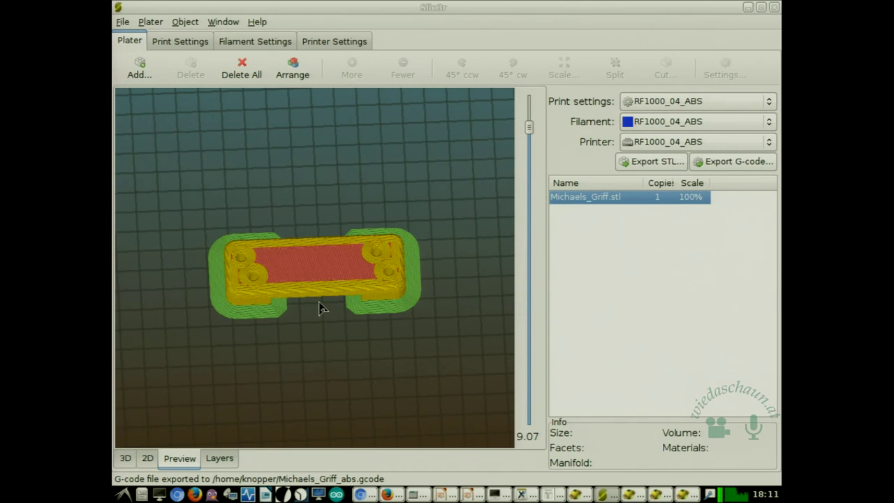
scroll(319, 307, "up", 5)
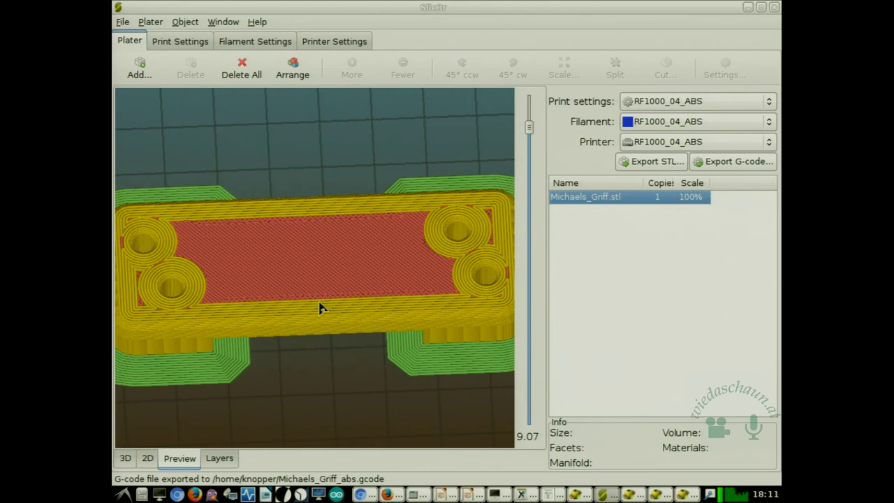
scroll(319, 308, "up", 3)
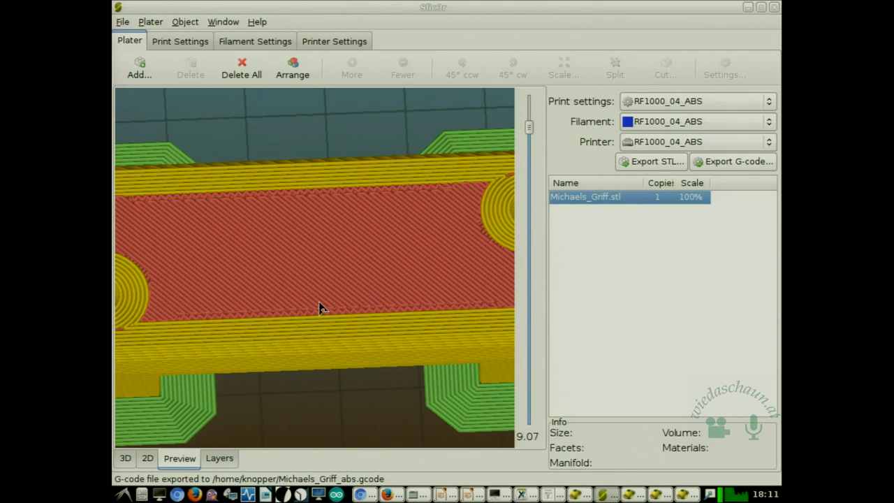
left_click_drag(528, 127, 520, 253)
mouse_move(330, 428)
left_mouse_down()
mouse_move(335, 379)
mouse_move(334, 429)
left_mouse_up()
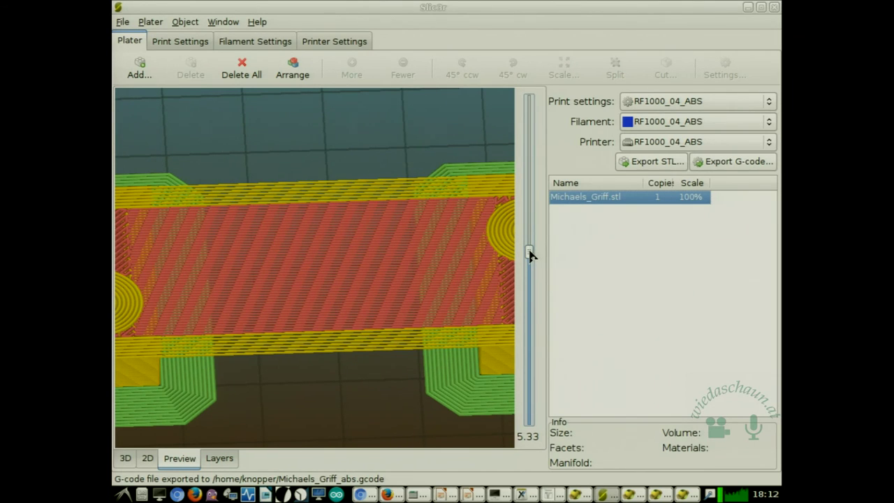
left_click_drag(530, 255, 522, 176)
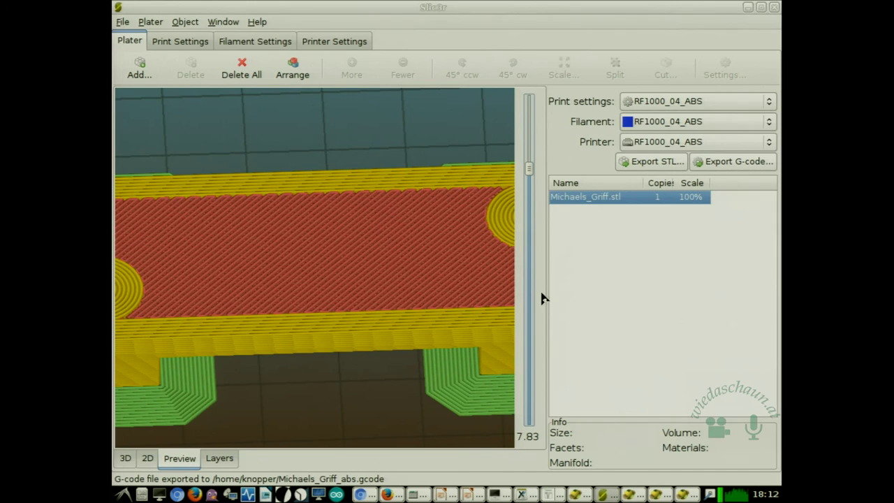
left_click_drag(529, 175, 522, 276)
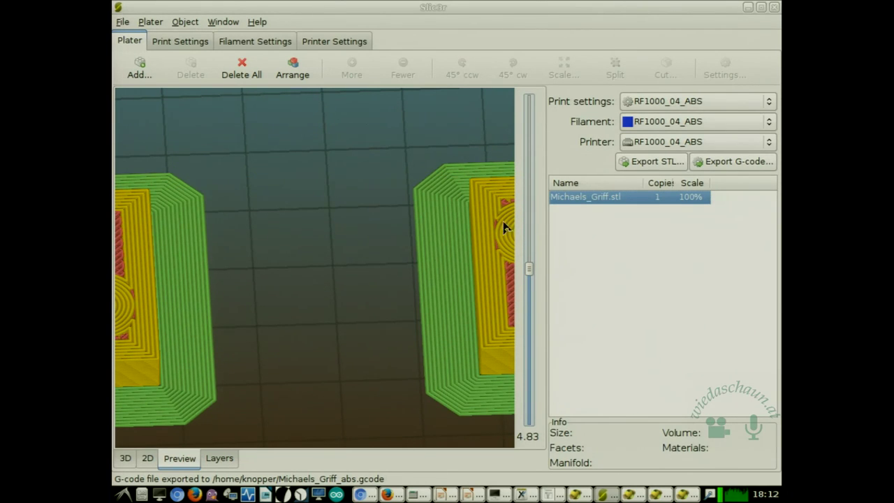
left_click_drag(530, 268, 516, 60)
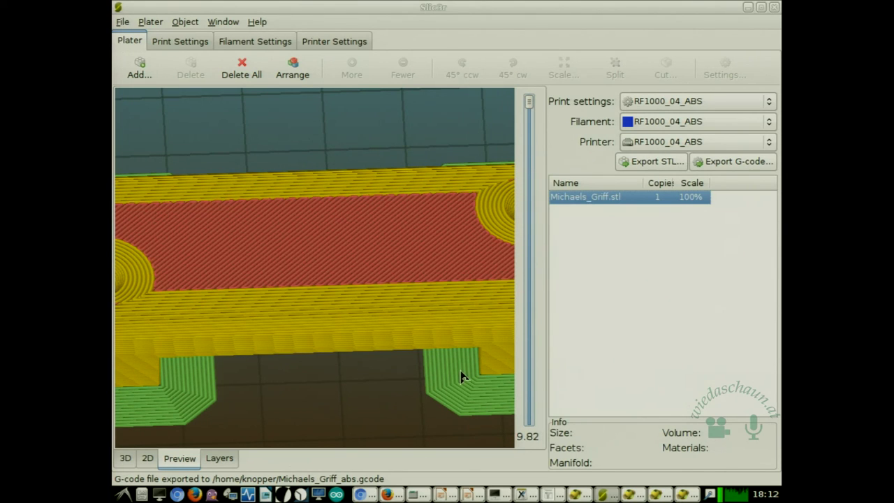
scroll(309, 415, "down", 5)
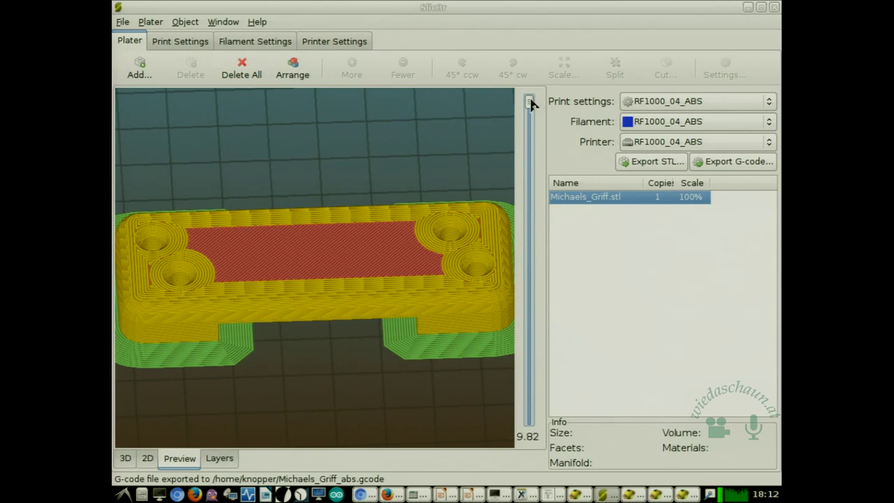
left_click_drag(530, 103, 532, 56)
Review the layer and infill print settings and set the top/bottom fill pattern to Concentric.
left_click(180, 43)
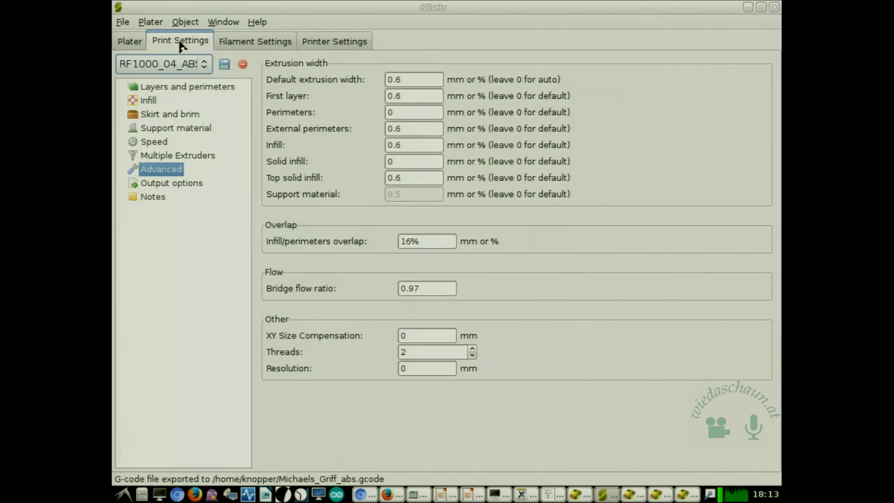
left_click(164, 89)
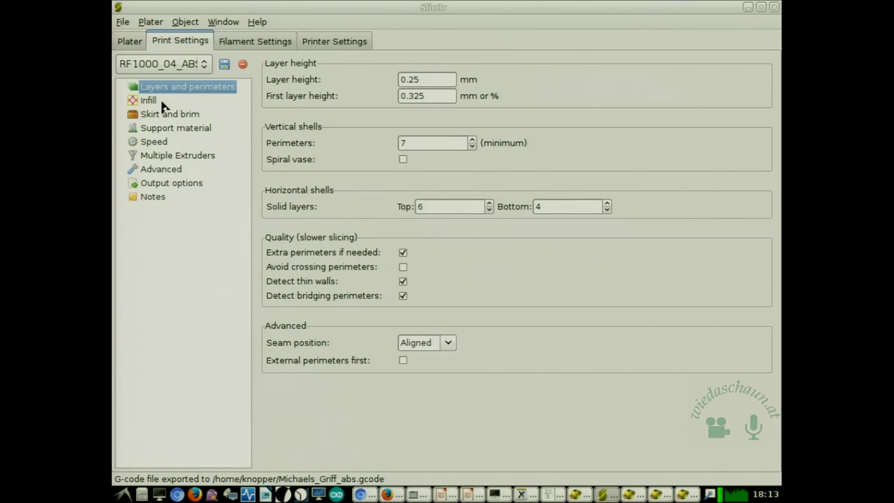
left_click(161, 103)
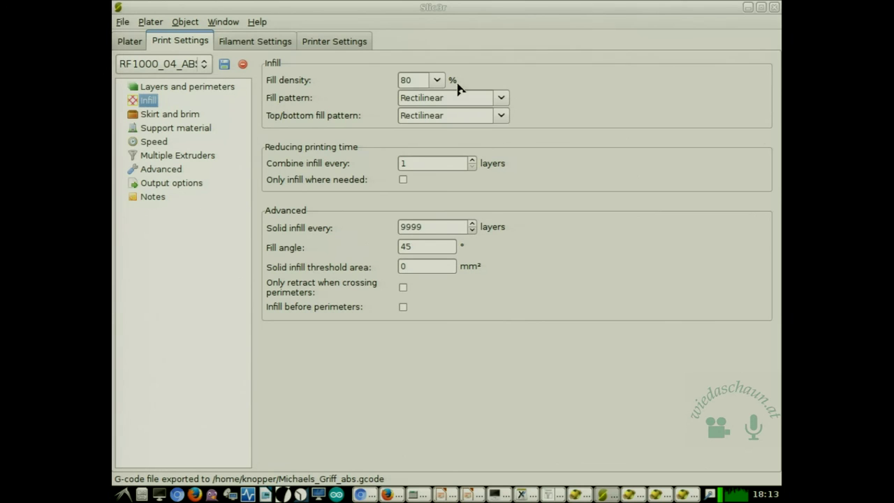
left_click(502, 115)
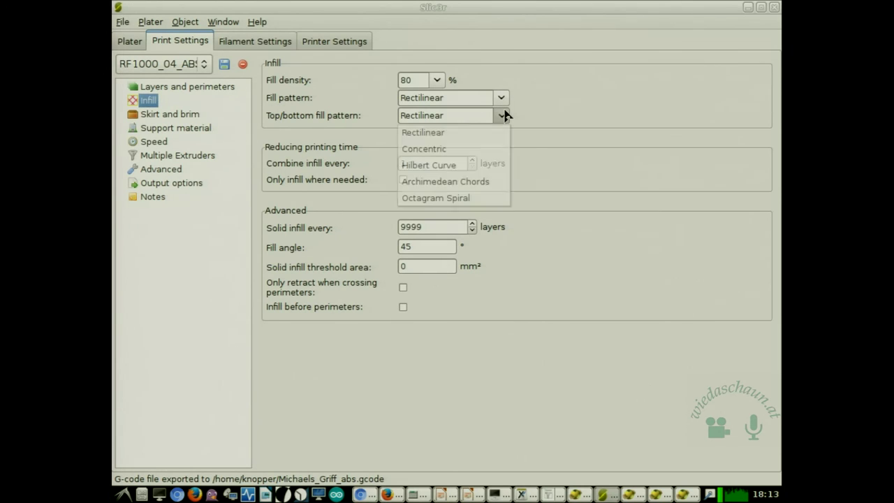
left_click(455, 149)
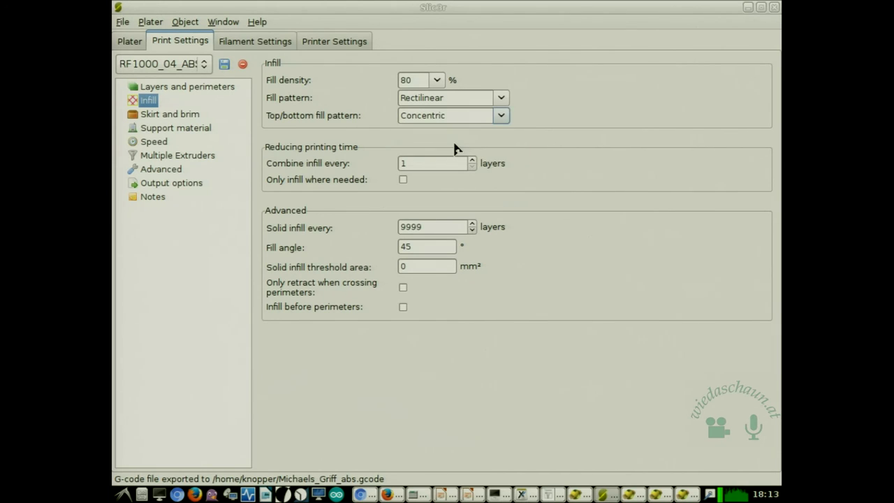
Start a G-code export of the handle from the plater and prepare the proposed file name for an addition before its extension.
left_click(139, 41)
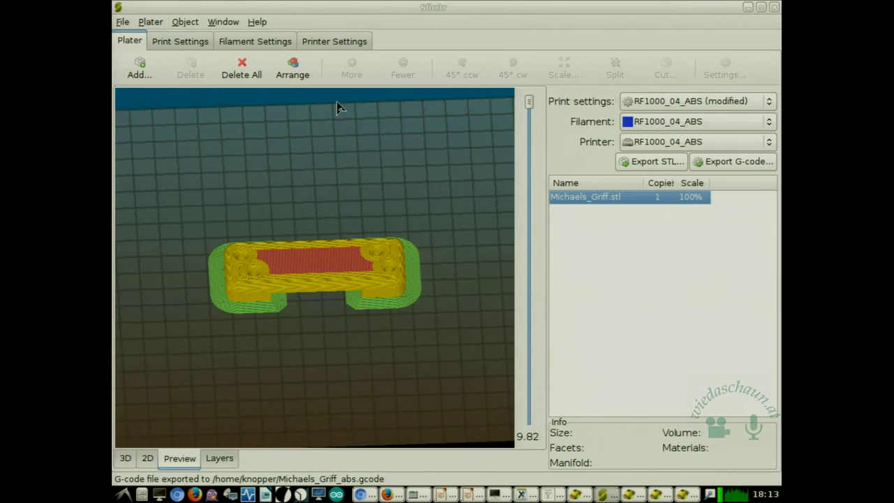
left_click(744, 161)
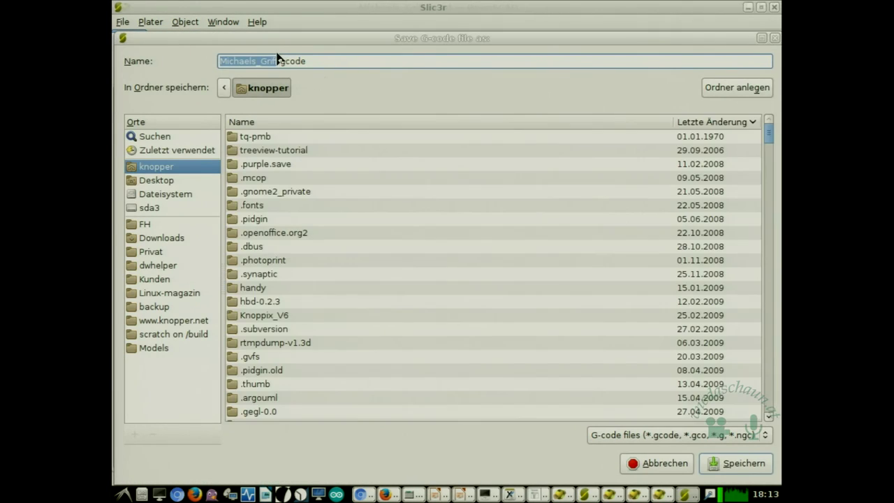
left_click(278, 61)
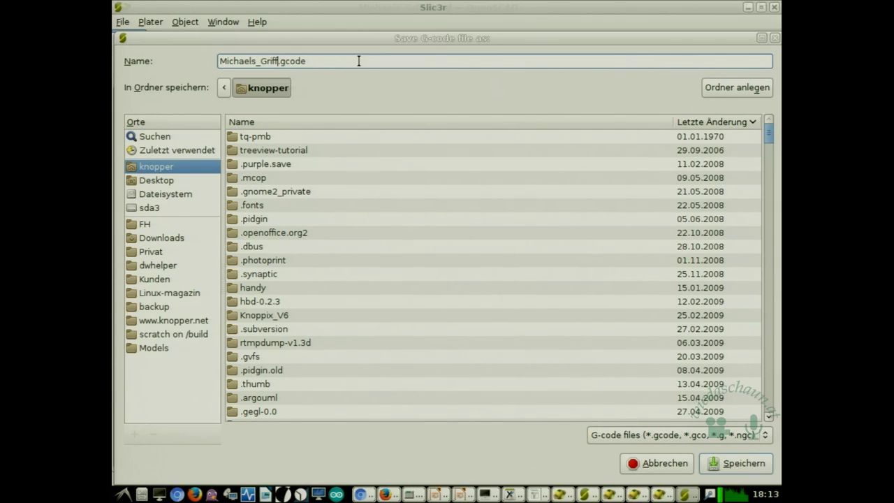
Switch to Chromium and look through the open pages, reading the Knoppixtage 2016 course information and evening programme.
left_click(362, 494)
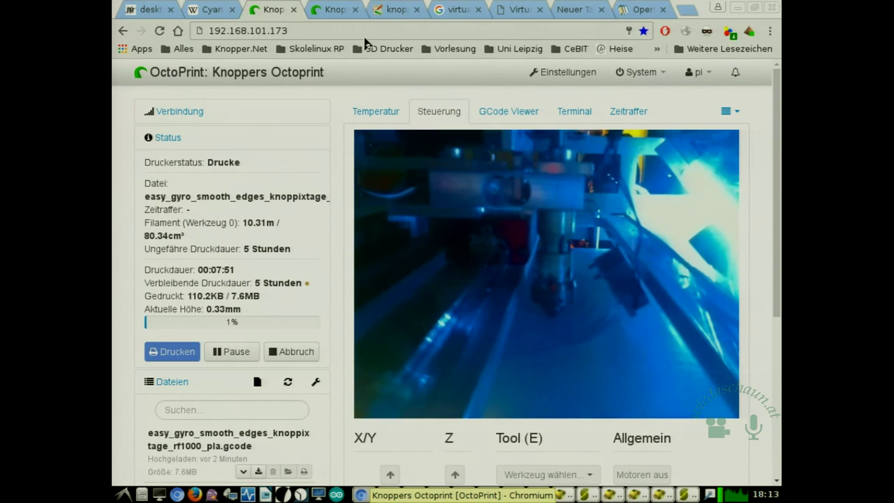
left_click(639, 11)
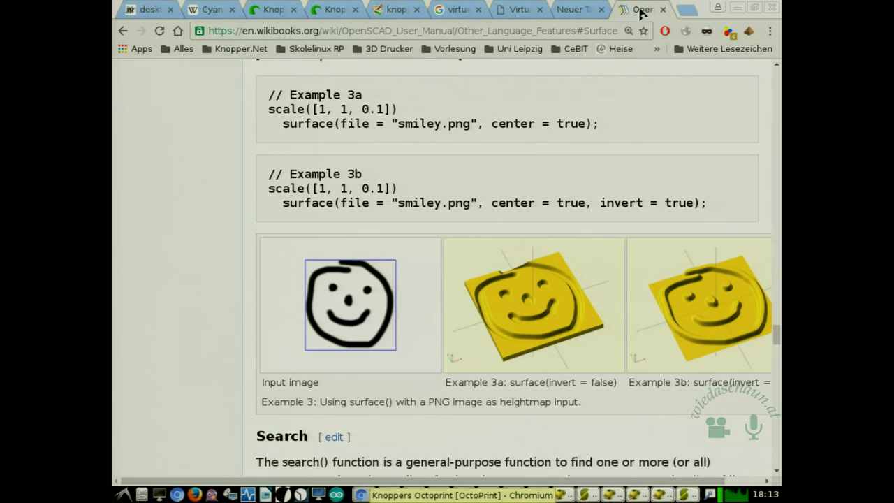
left_click(566, 14)
left_click(508, 14)
left_click(450, 12)
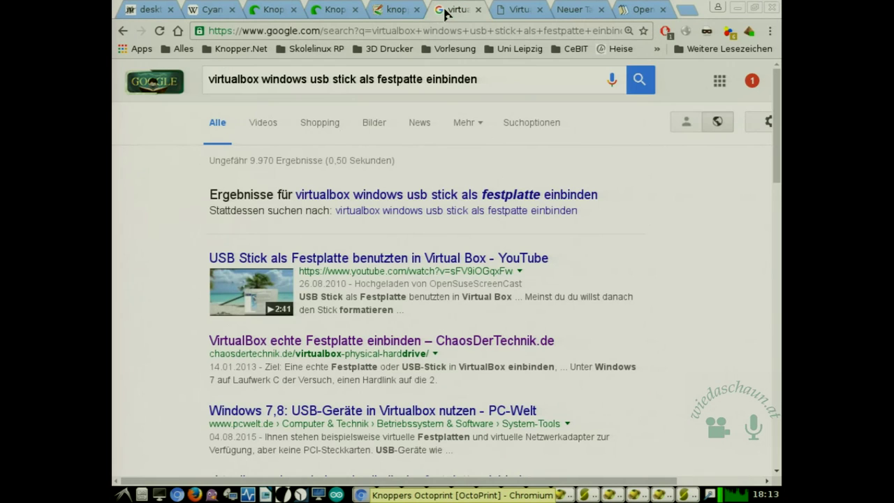
left_click(397, 11)
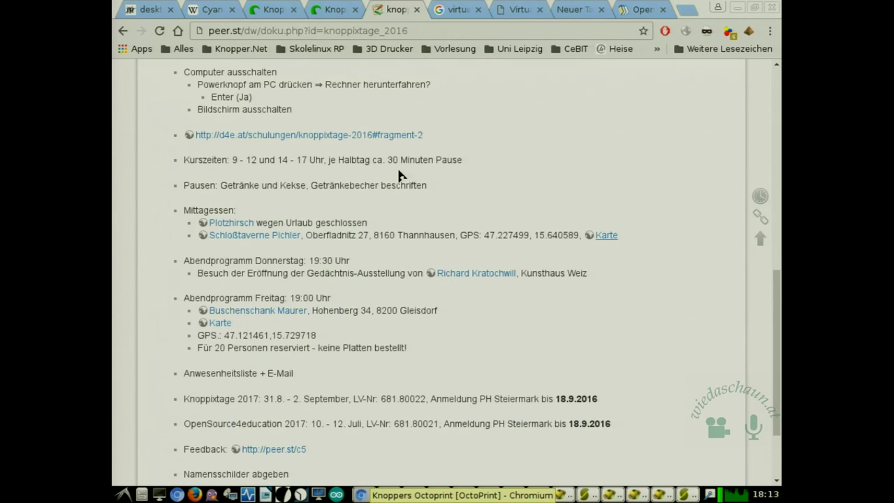
scroll(401, 175, "up", 5)
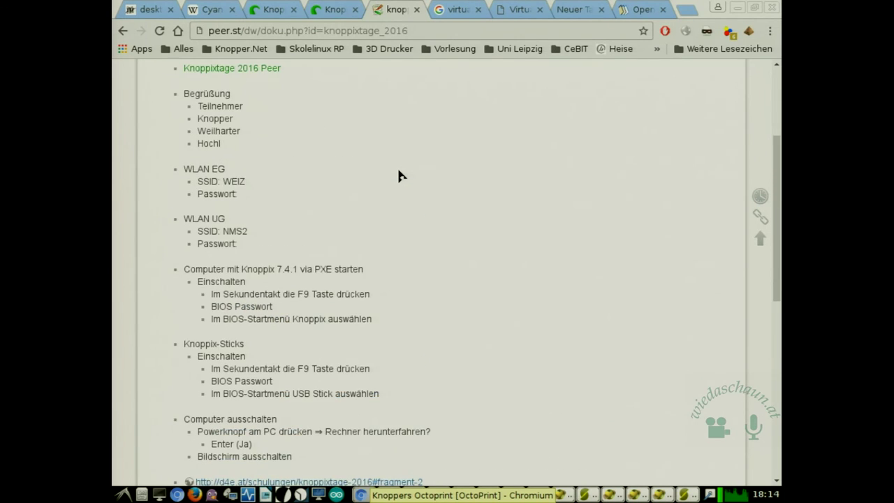
scroll(401, 175, "up", 2)
scroll(400, 175, "down", 9)
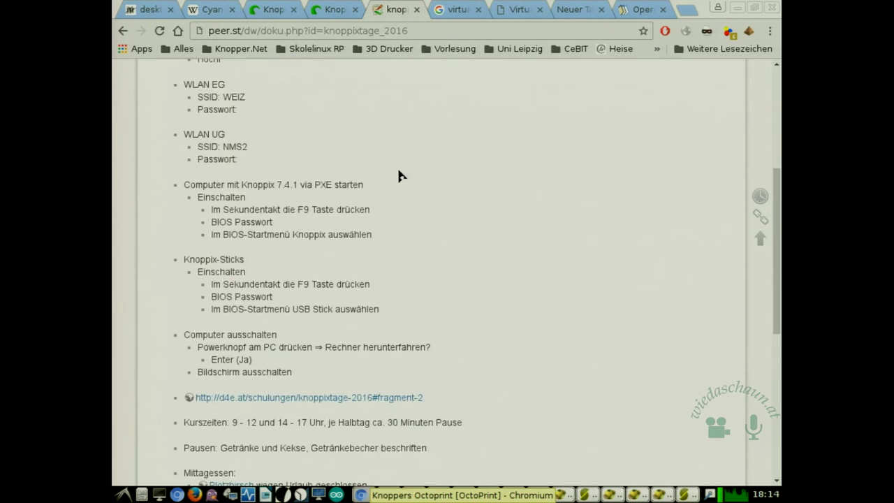
scroll(402, 175, "down", 3)
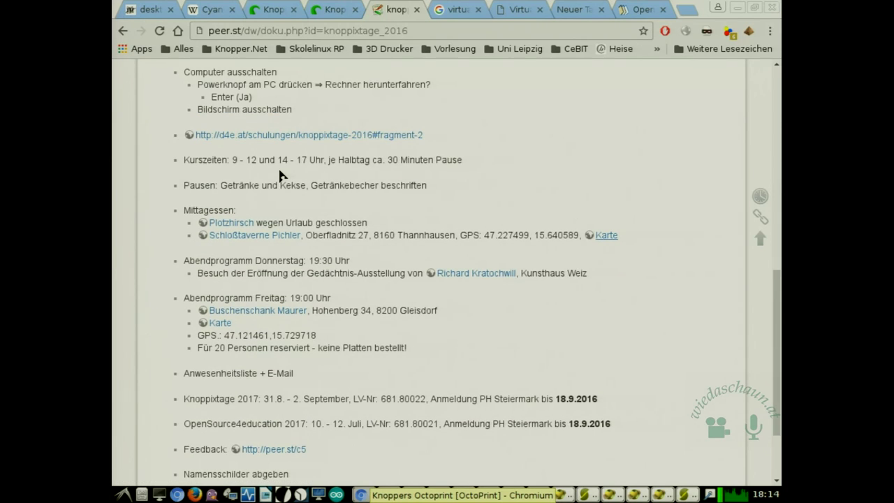
scroll(319, 220, "down", 2)
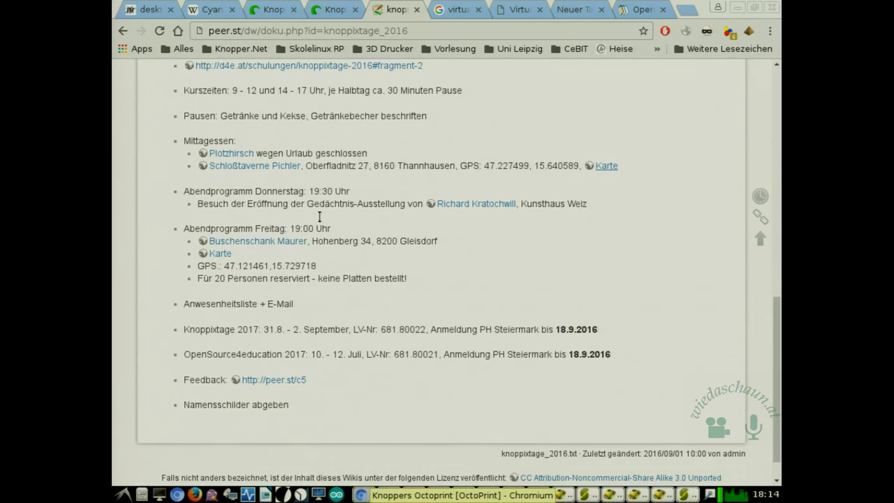
Open the exhibition link in Thursday's evening programme and allow scripts from cloud.peer.st.
left_click(501, 205)
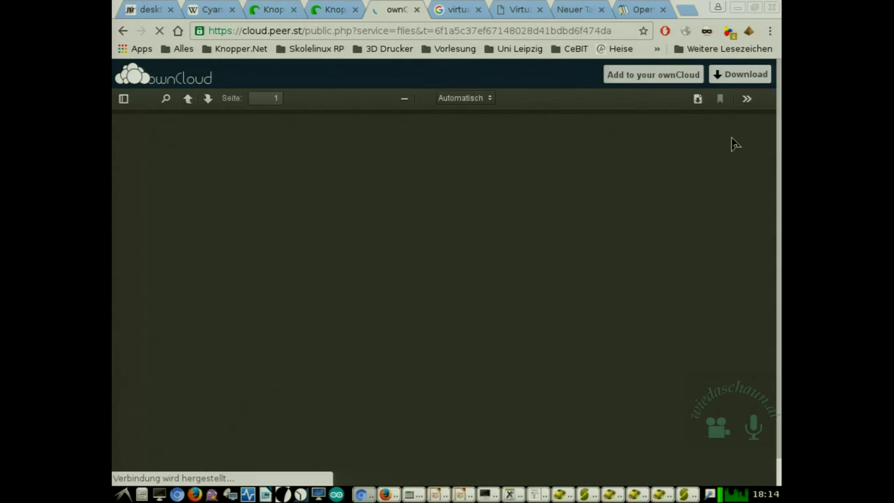
left_click(748, 32)
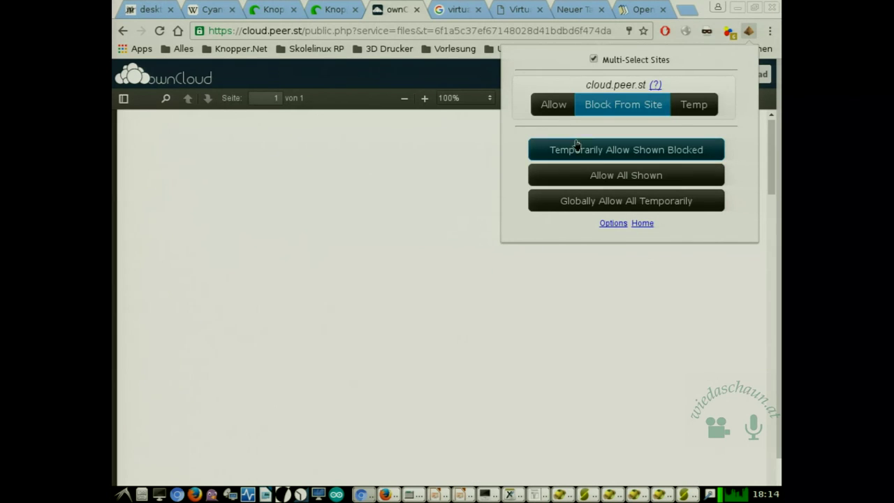
left_click(557, 105)
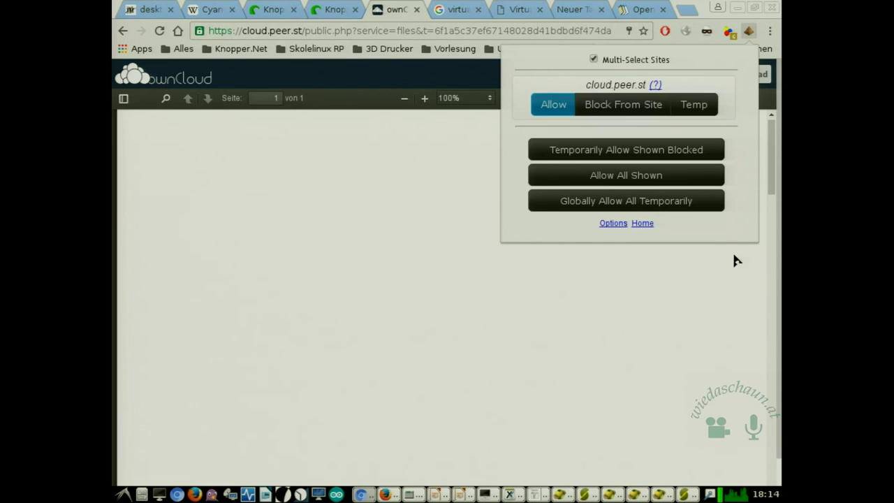
Return to Slic3r and export the handle's G-code as Michaels_Griff_abs.gcode, replacing the existing file of that name.
left_click(702, 475)
key("ctrl+alt+Right")
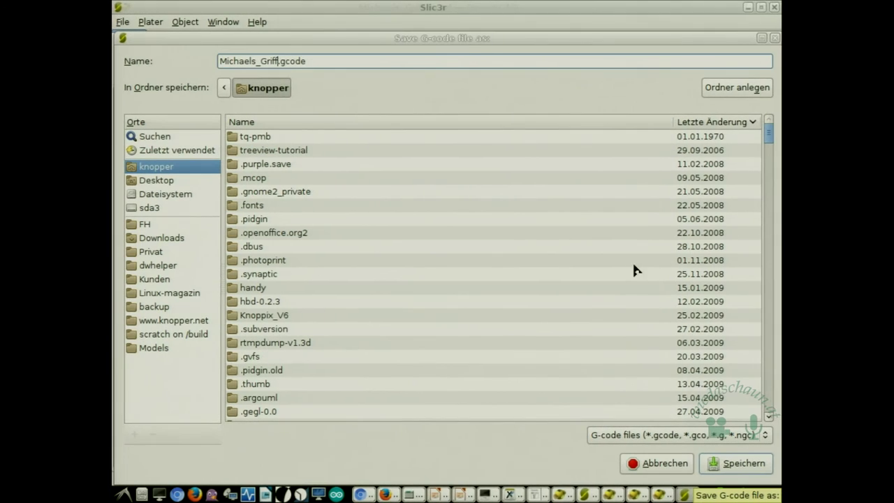
type("_abs")
key("Return")
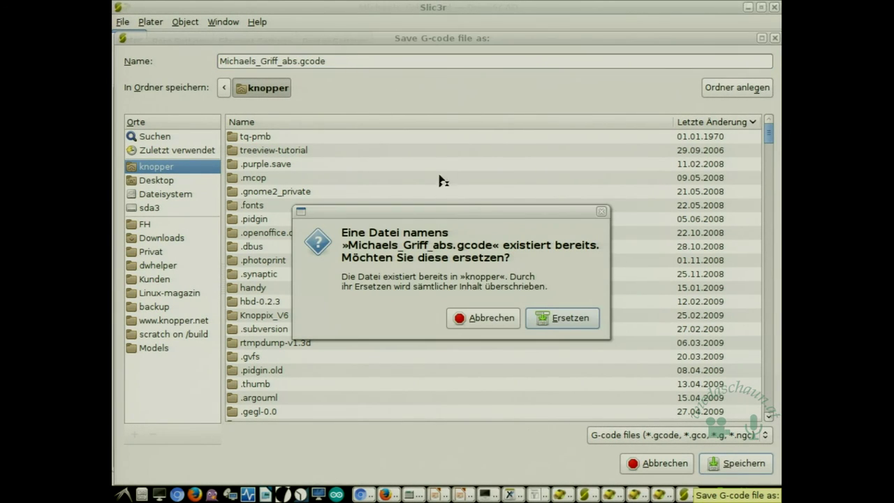
left_click(556, 320)
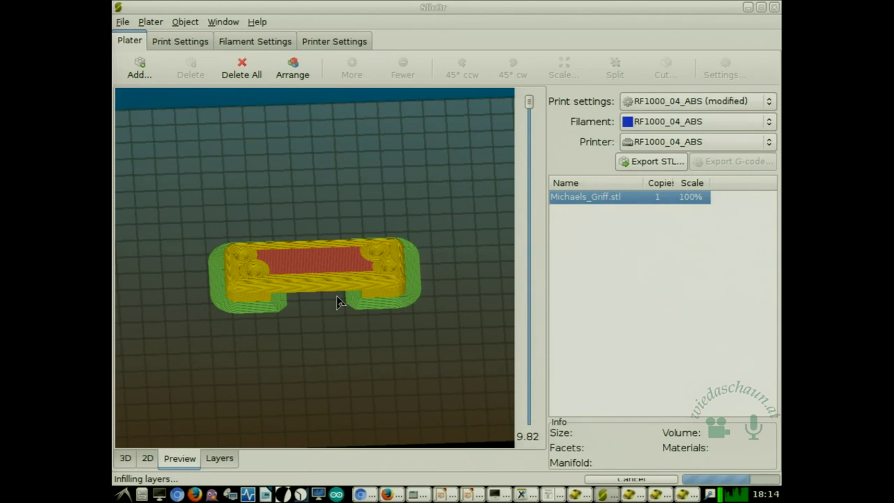
Examine the sliced handle's preview up close, checking the concentric top fill, the perimeters around the screw holes and the brim.
scroll(337, 302, "up", 5)
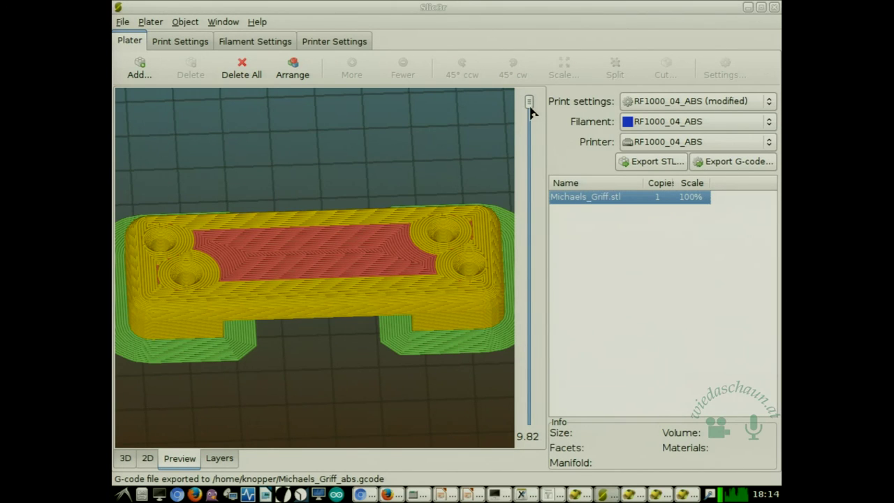
left_click_drag(529, 104, 500, 98)
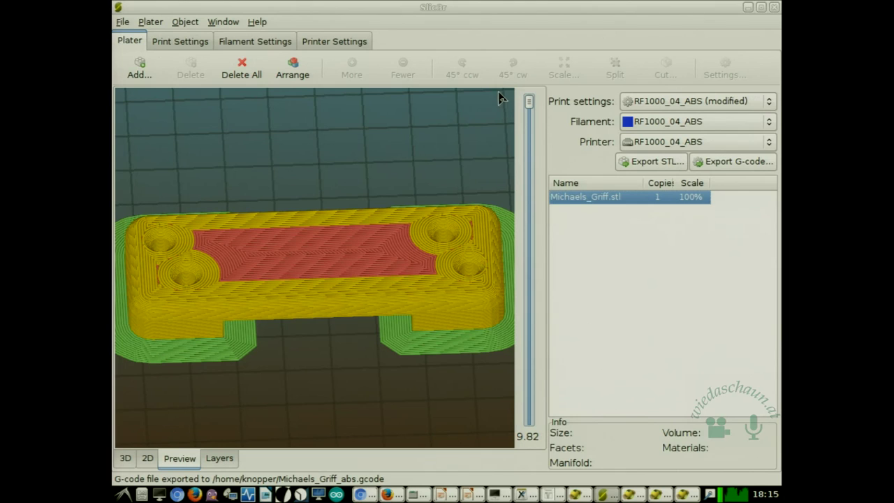
scroll(331, 276, "up", 5)
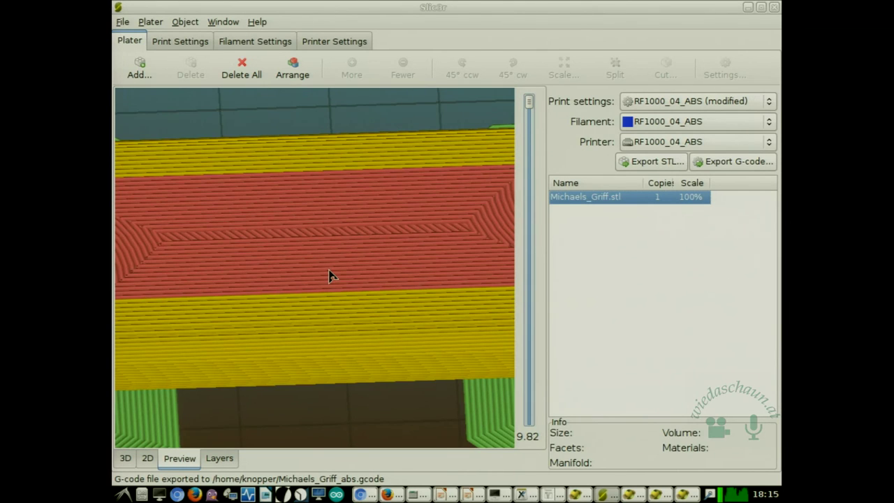
scroll(389, 261, "up", 2)
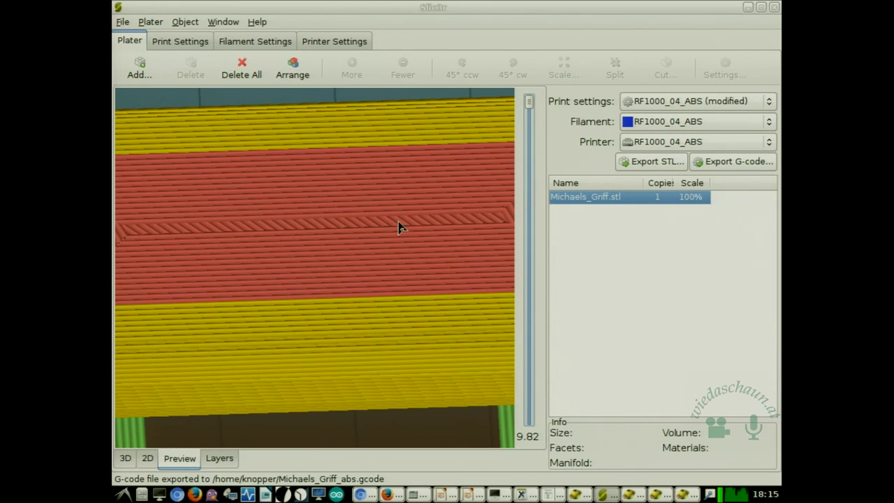
scroll(459, 224, "down", 5)
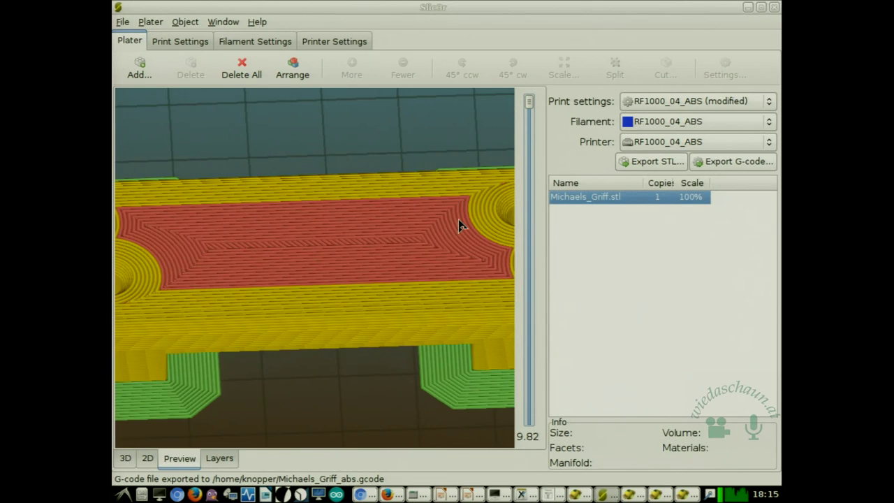
scroll(459, 225, "down", 5)
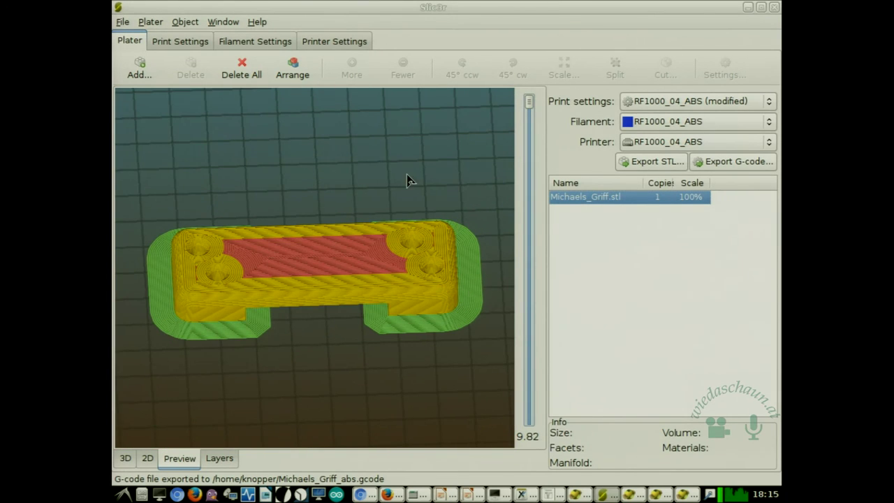
scroll(335, 298, "up", 4)
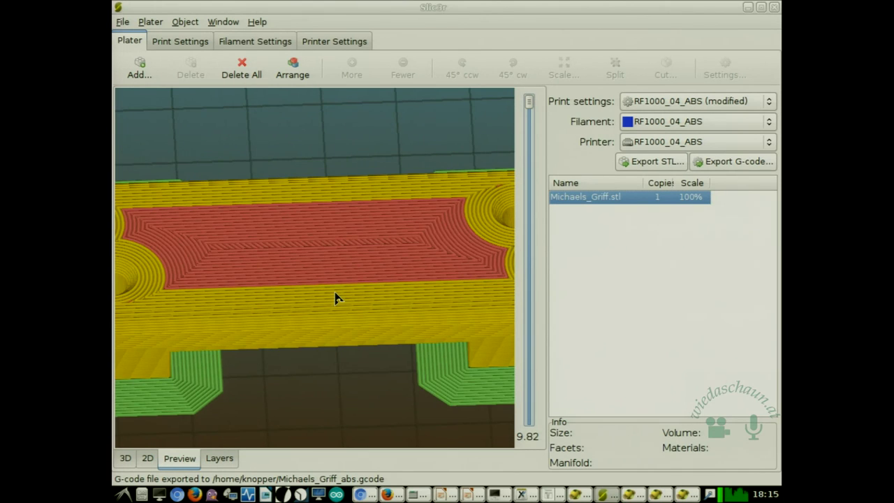
scroll(335, 298, "down", 5)
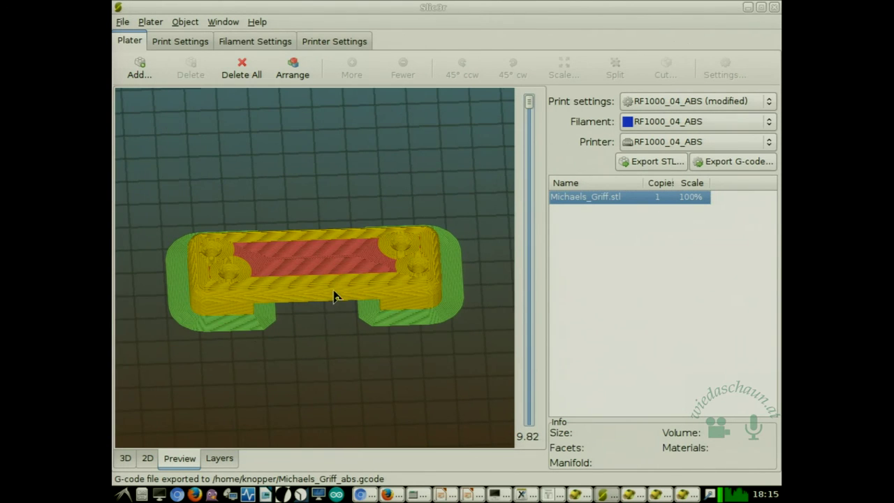
Review the print settings for infill, layers and perimeters, and extrusion width, and return to the plater.
left_click(180, 42)
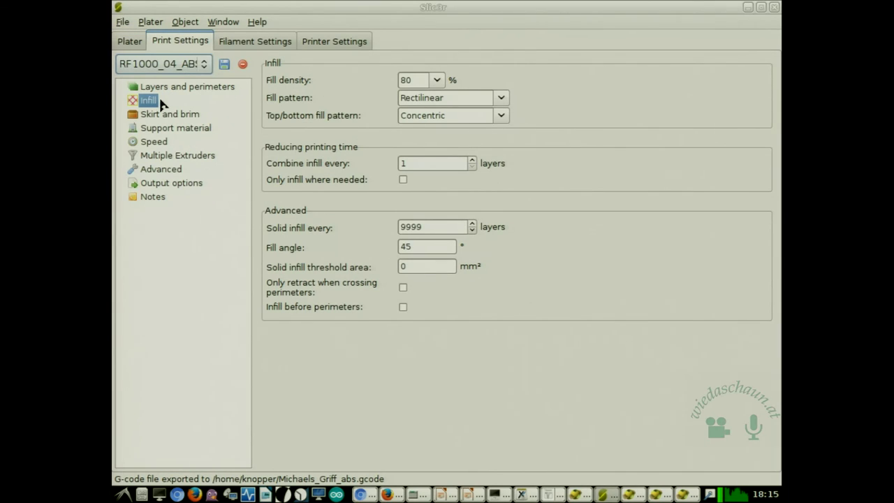
left_click(179, 88)
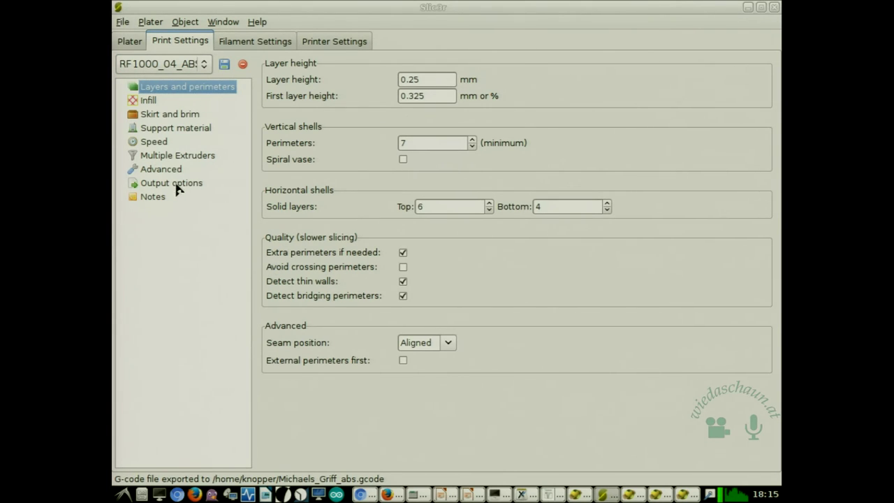
left_click(161, 169)
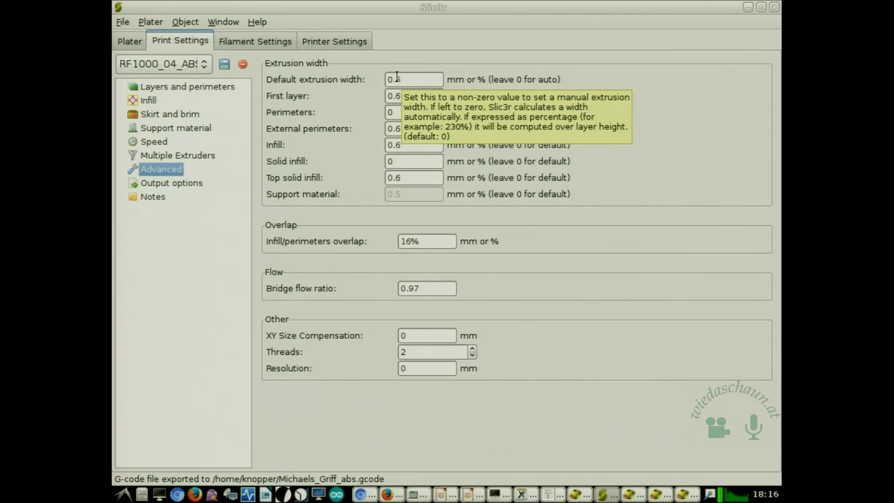
left_click(133, 44)
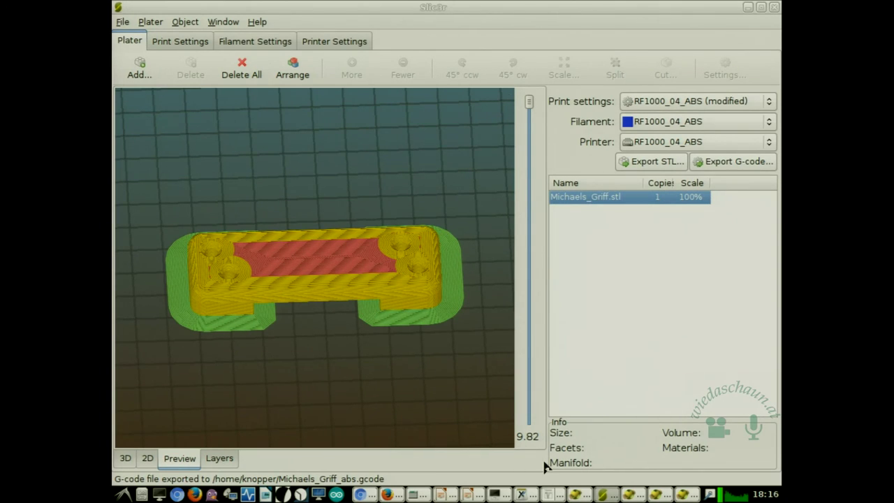
Switch to Chromium and upload Michaels_Griff_abs.gcode to the OctoPrint instance at 192.168.101.173.
left_click(395, 495)
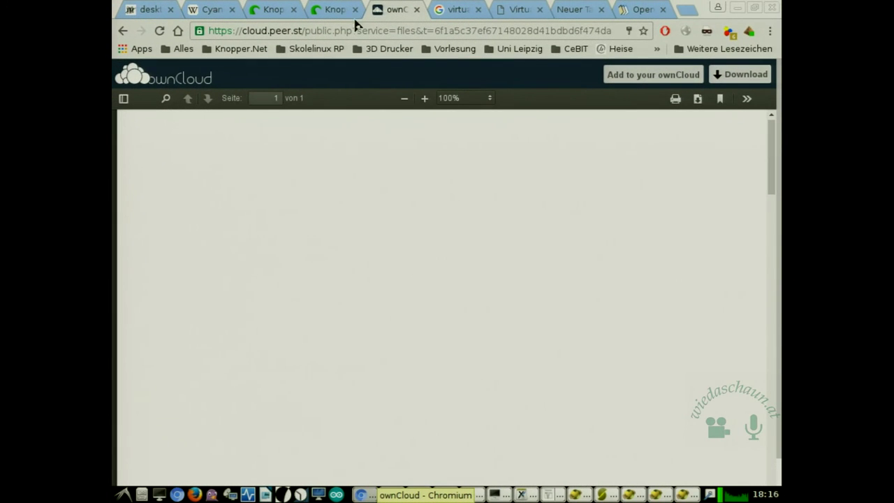
left_click(335, 12)
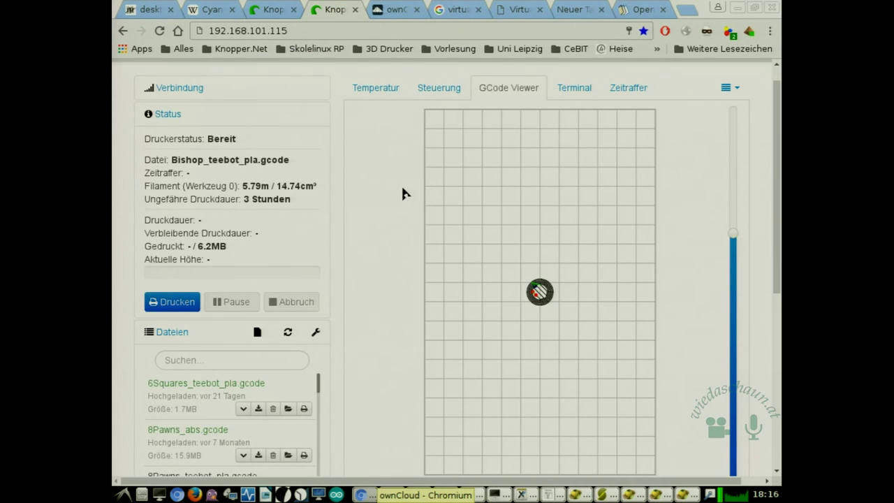
left_click(268, 11)
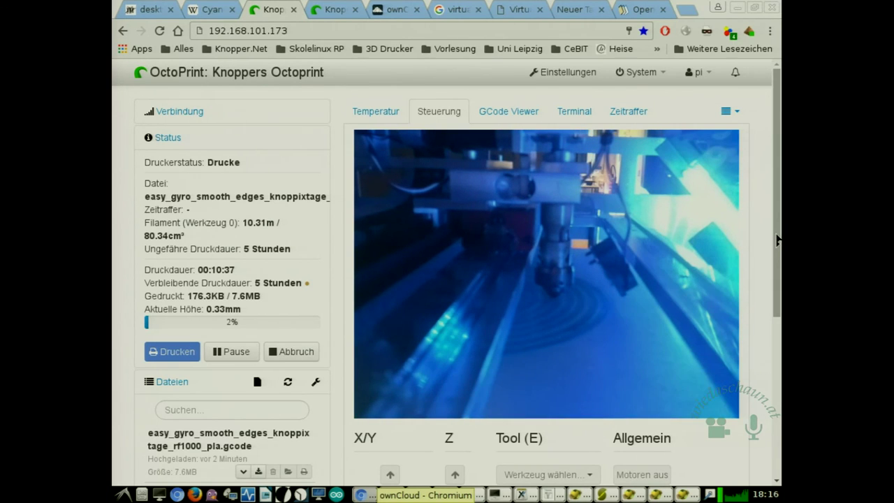
left_click_drag(777, 239, 773, 471)
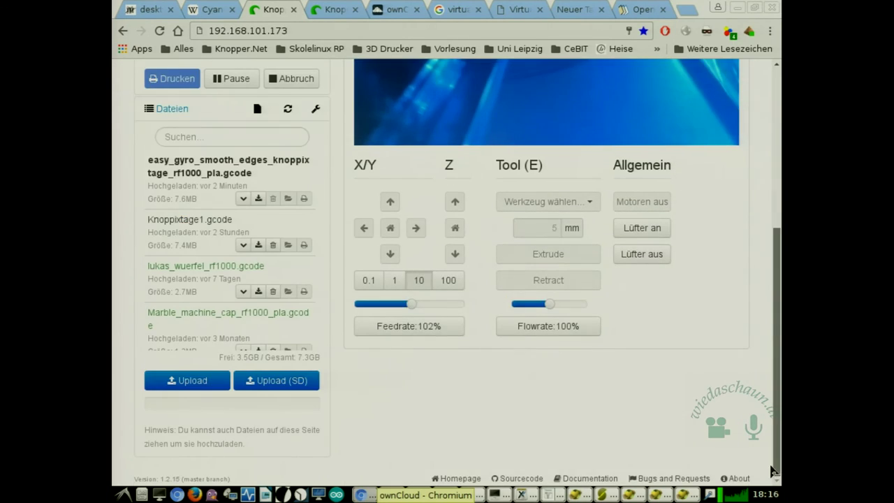
left_click(183, 383)
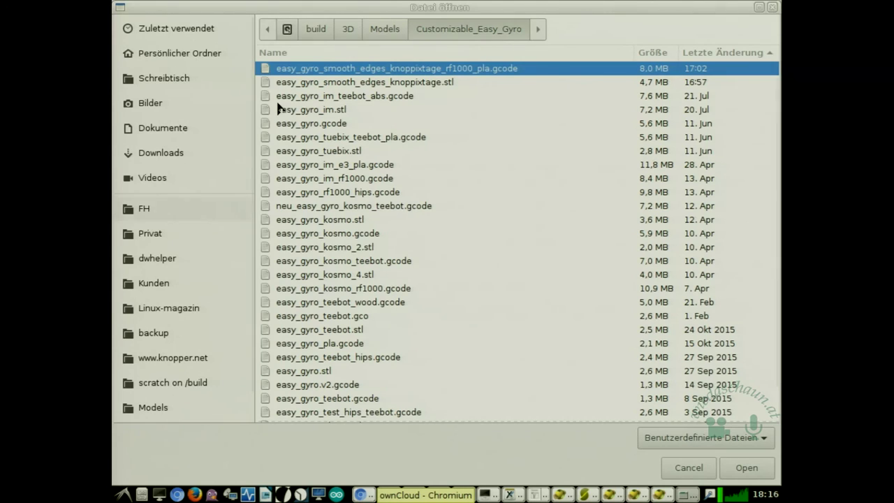
left_click(214, 28)
double_click(356, 36)
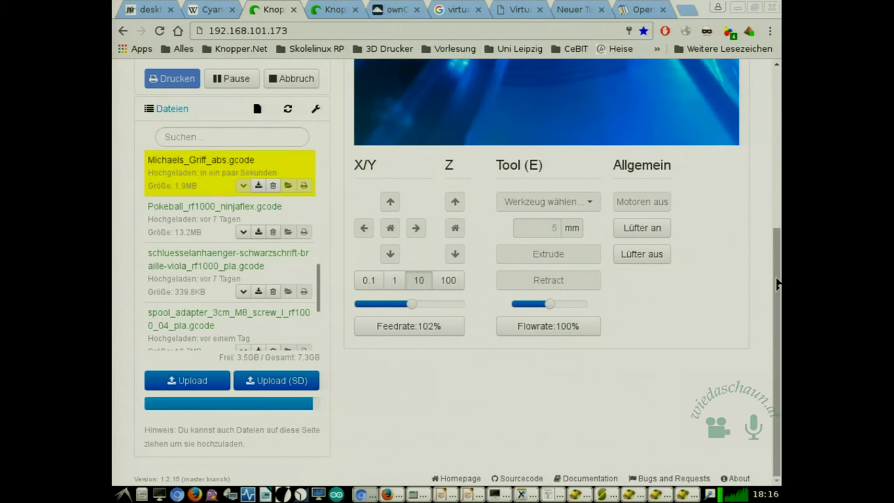
Check the uploaded handle file in OctoPrint's file list and the running gyro print's status and webcam image.
scroll(770, 216, "up", 1)
scroll(768, 216, "up", 1)
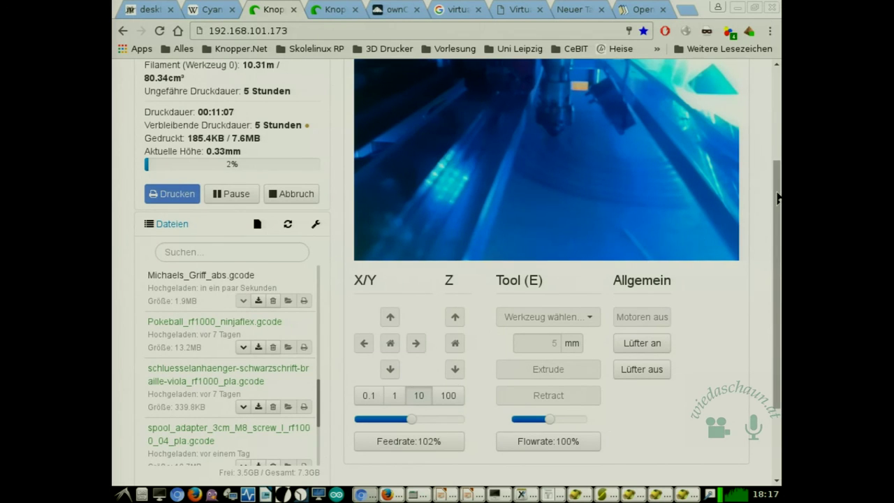
scroll(777, 198, "down", 3)
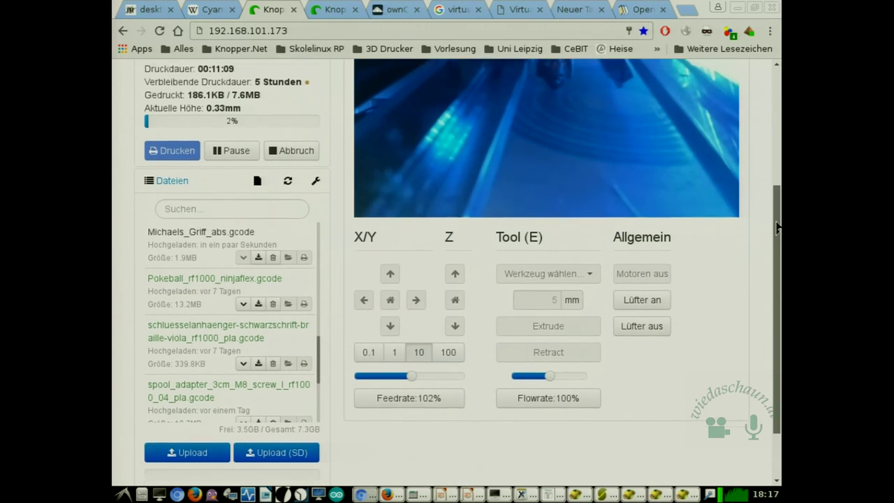
scroll(774, 148, "up", 2)
scroll(773, 148, "up", 3)
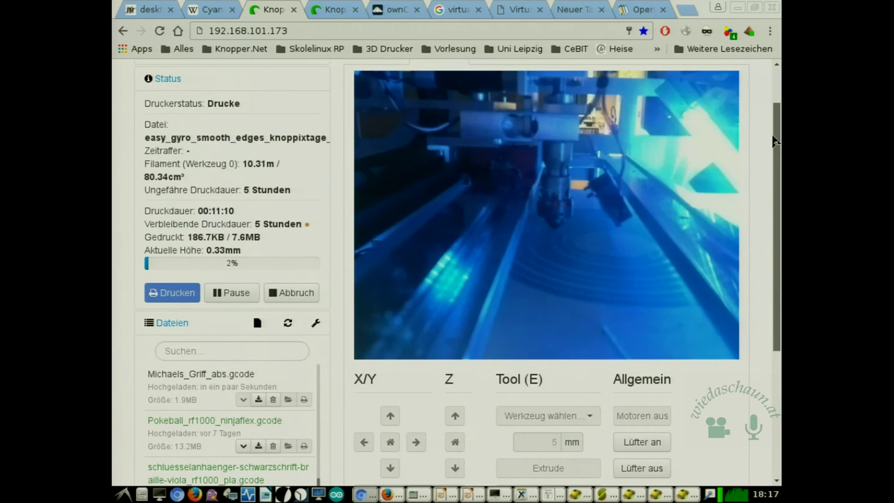